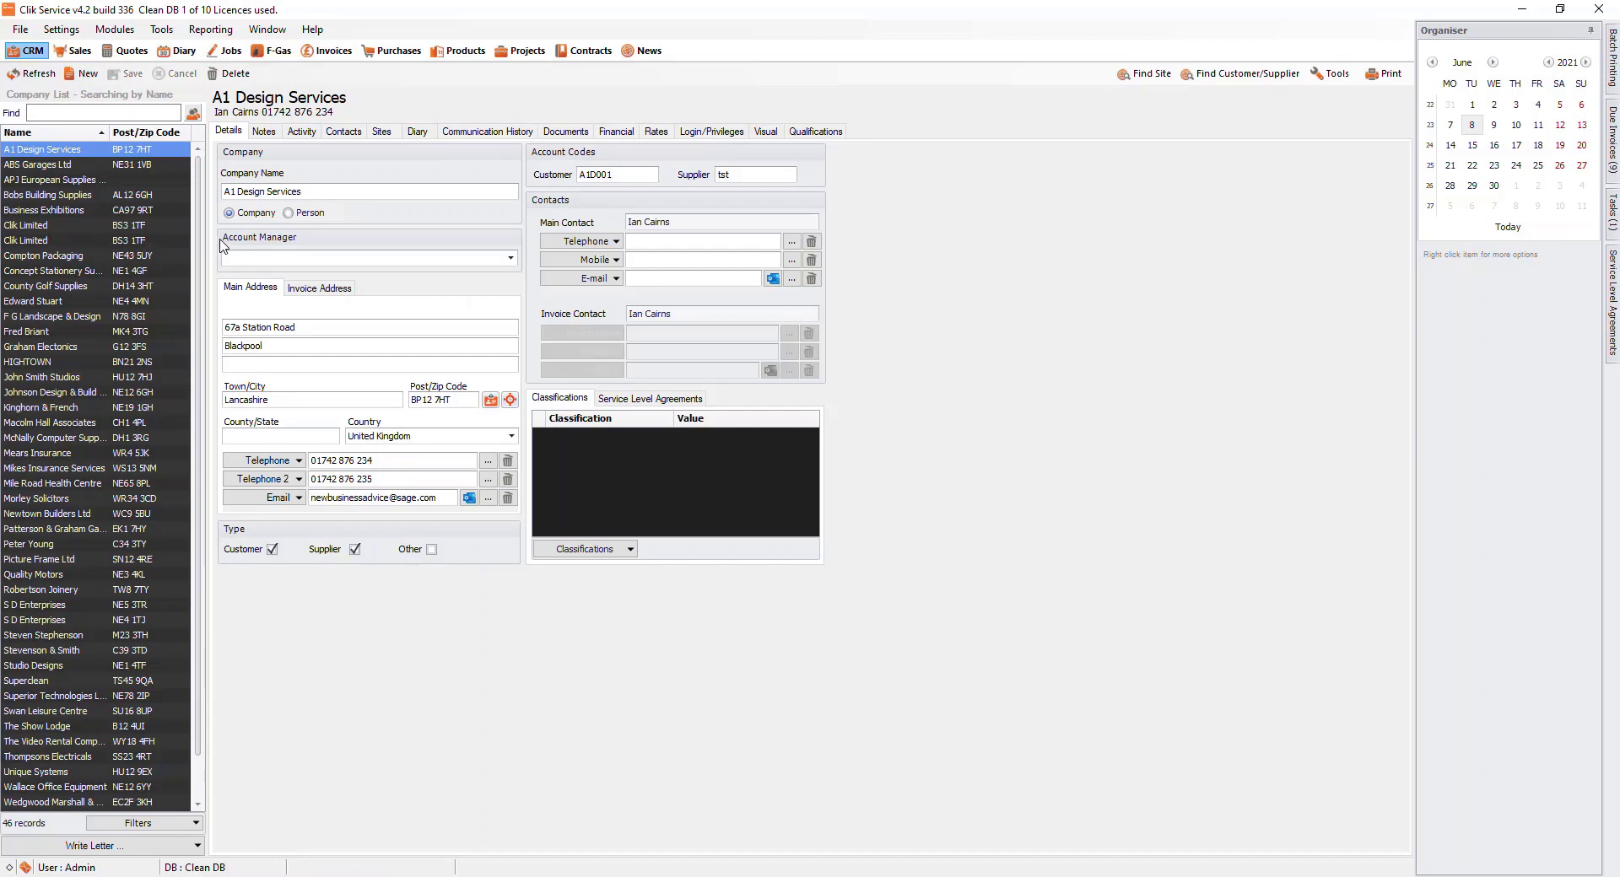
Step: Show the engineer schedule for 31 May–7 June 2021 and open the Staff records
left_click(178, 51)
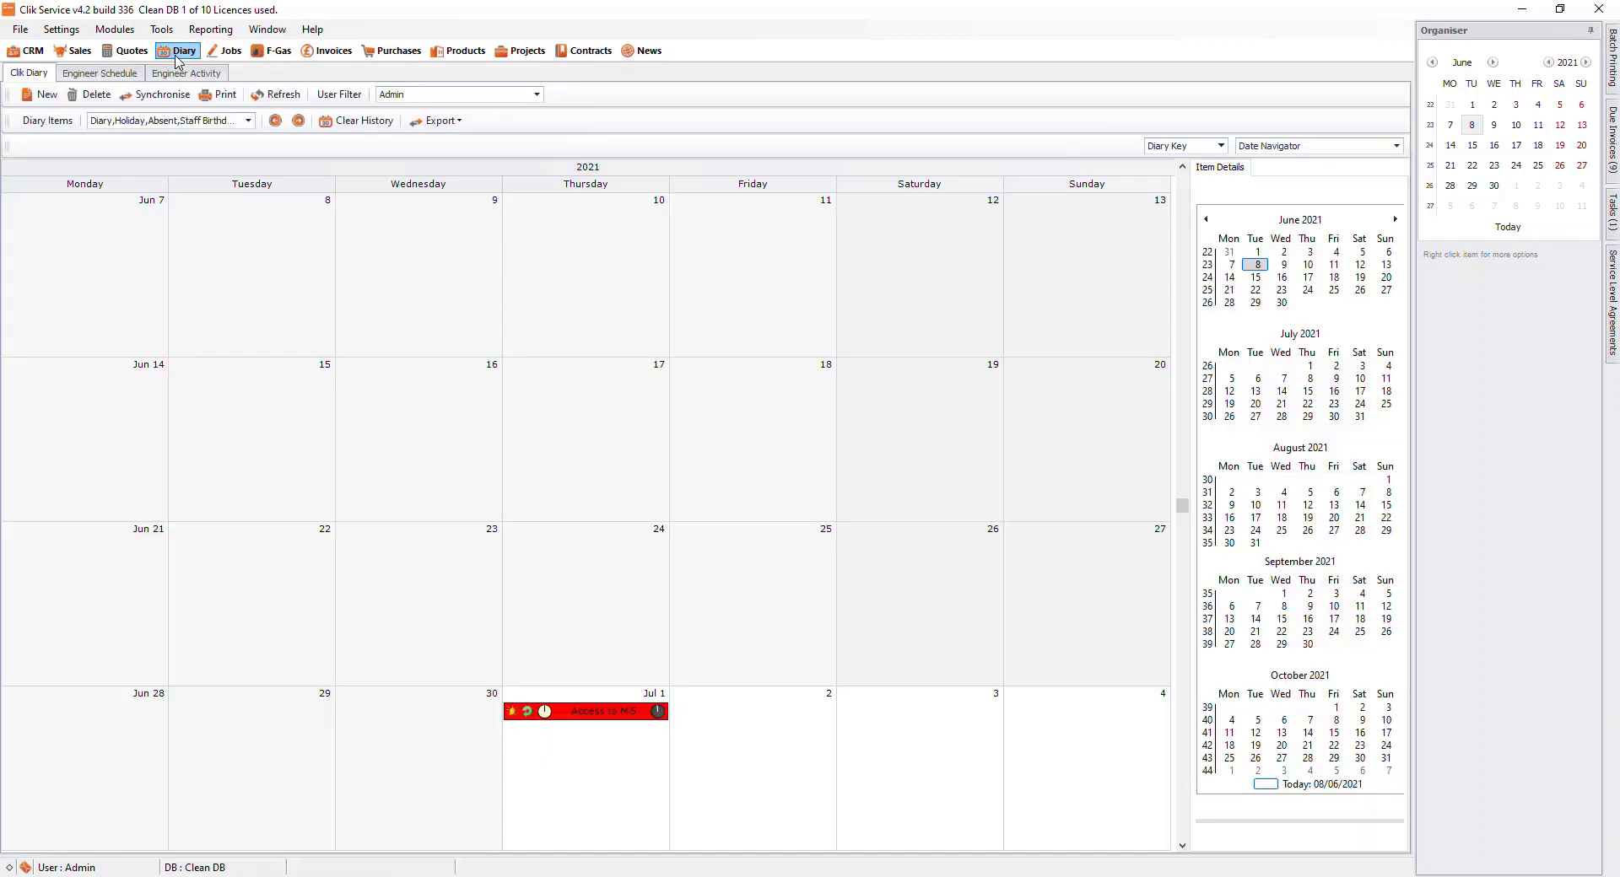
left_click(126, 72)
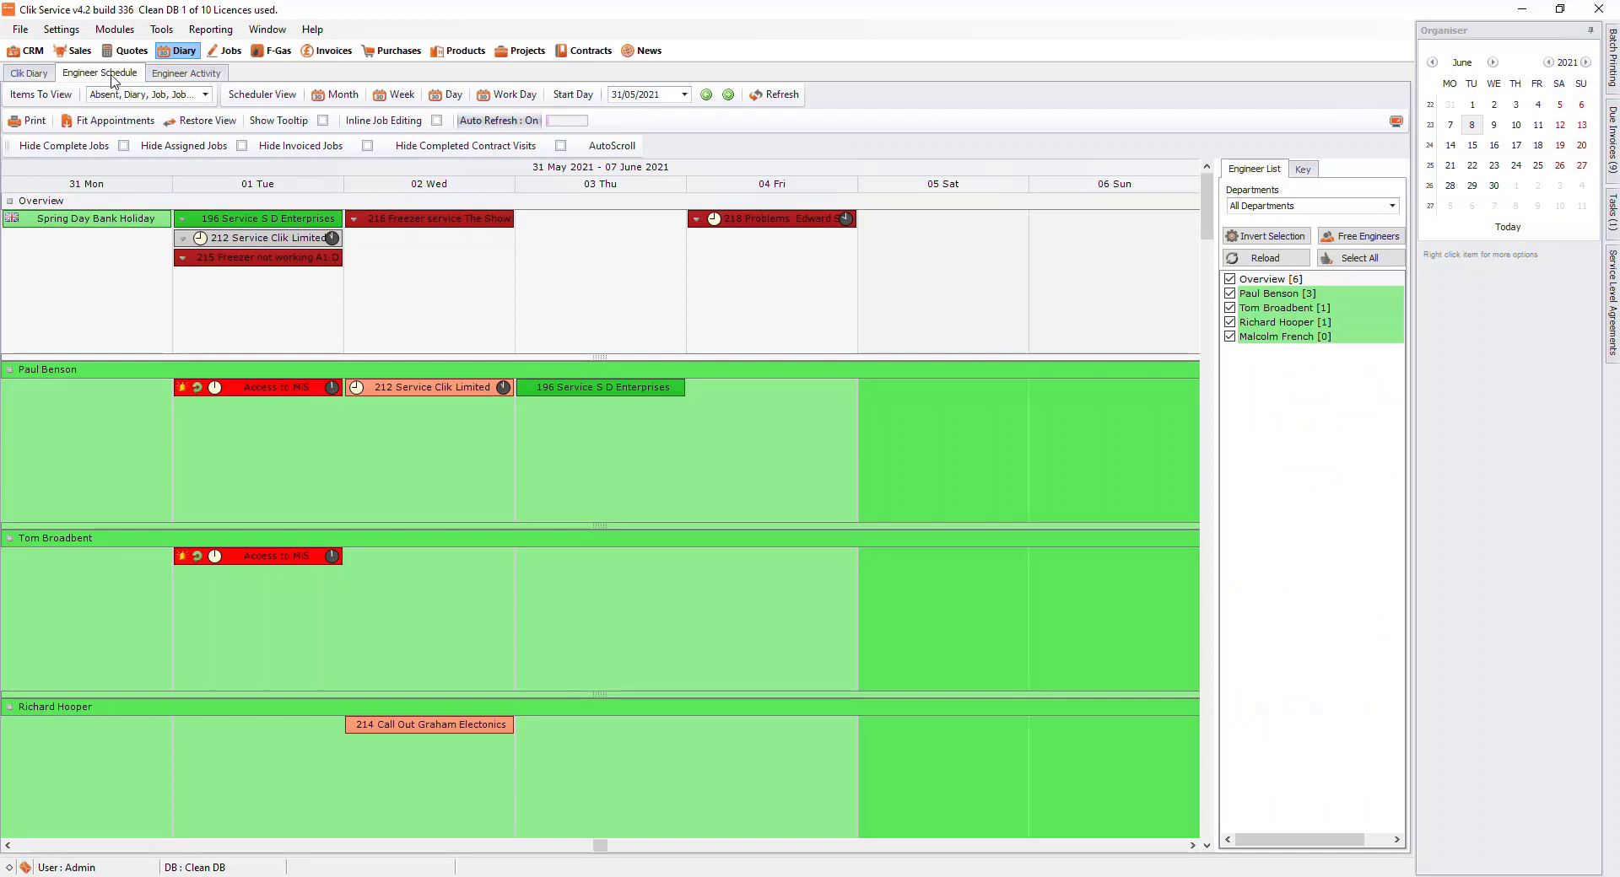
left_click(61, 30)
left_click(84, 91)
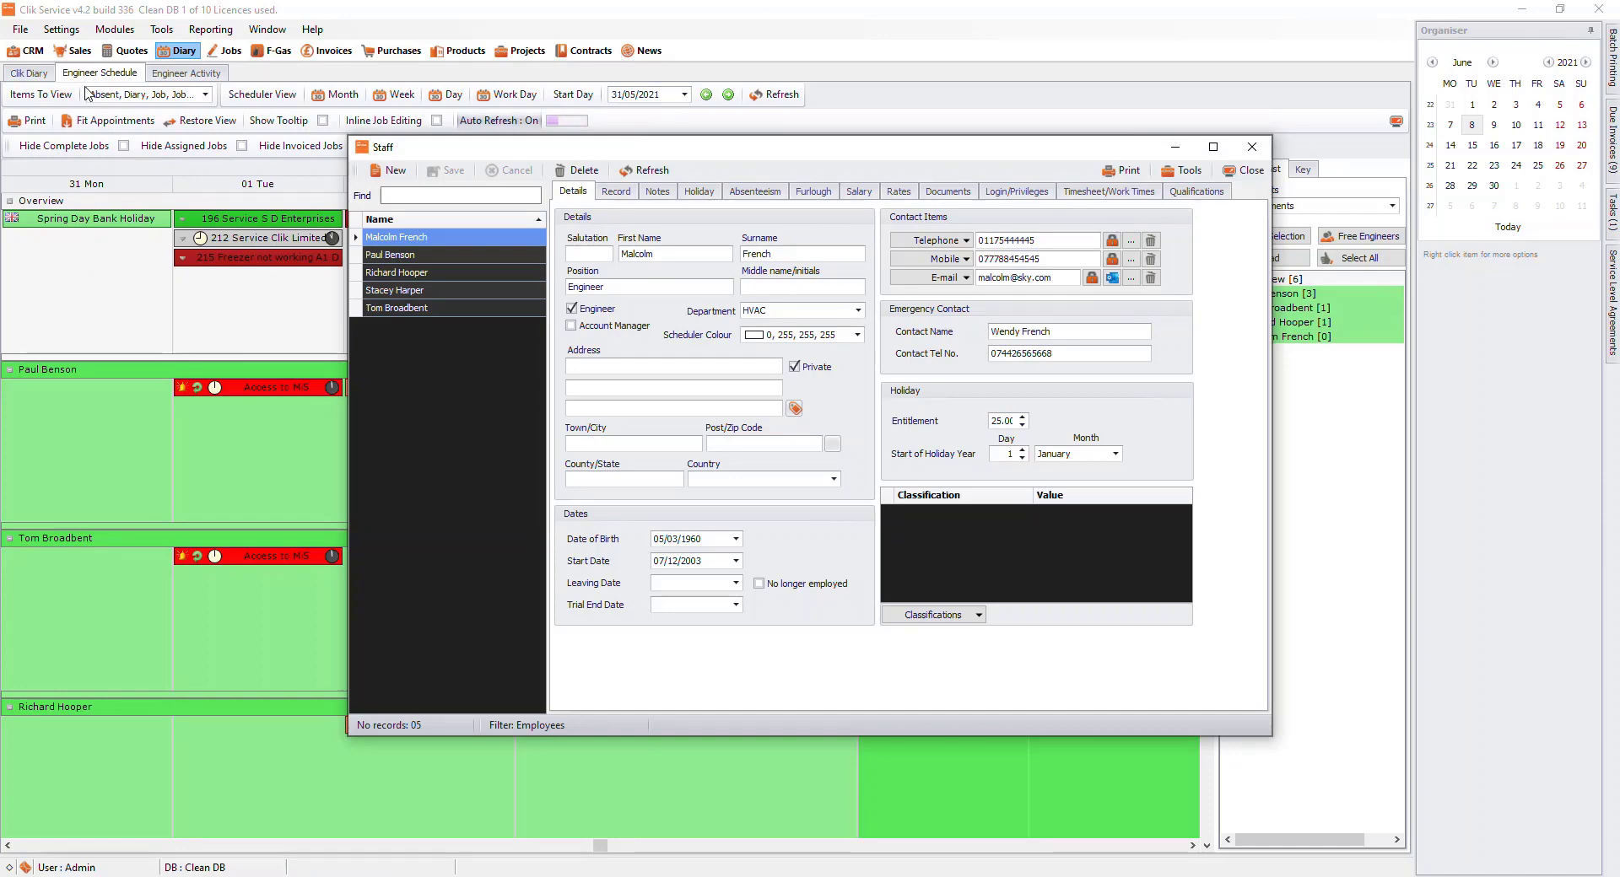
Step: Save a new staff member as an Engineer in HVAC with yellow (255, 255, 0) scheduler colour
left_click(375, 172)
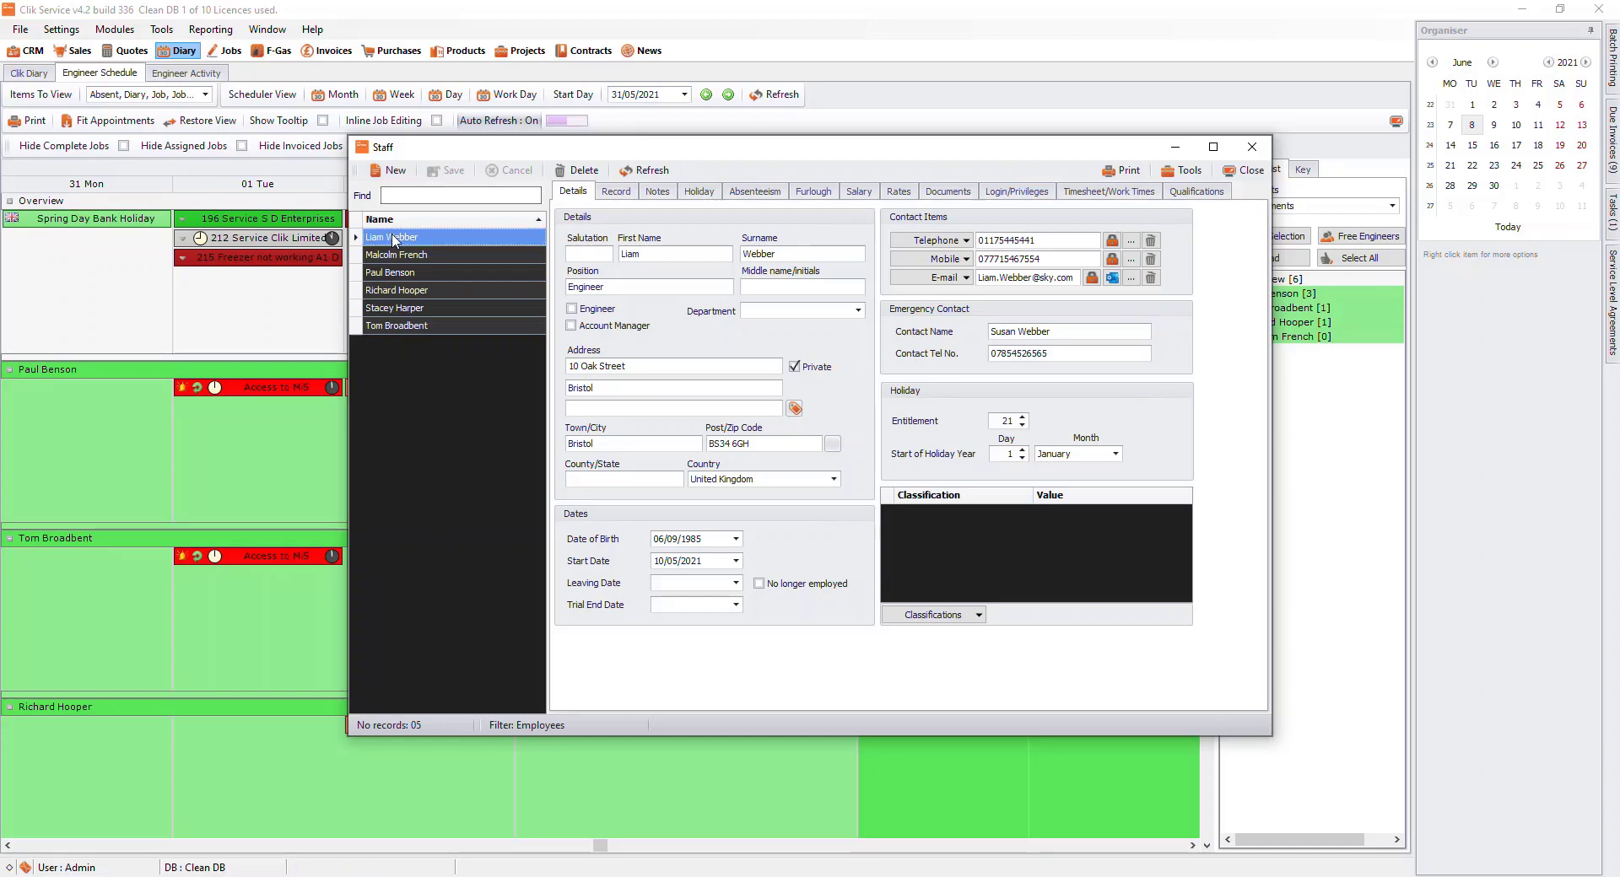
left_click(571, 309)
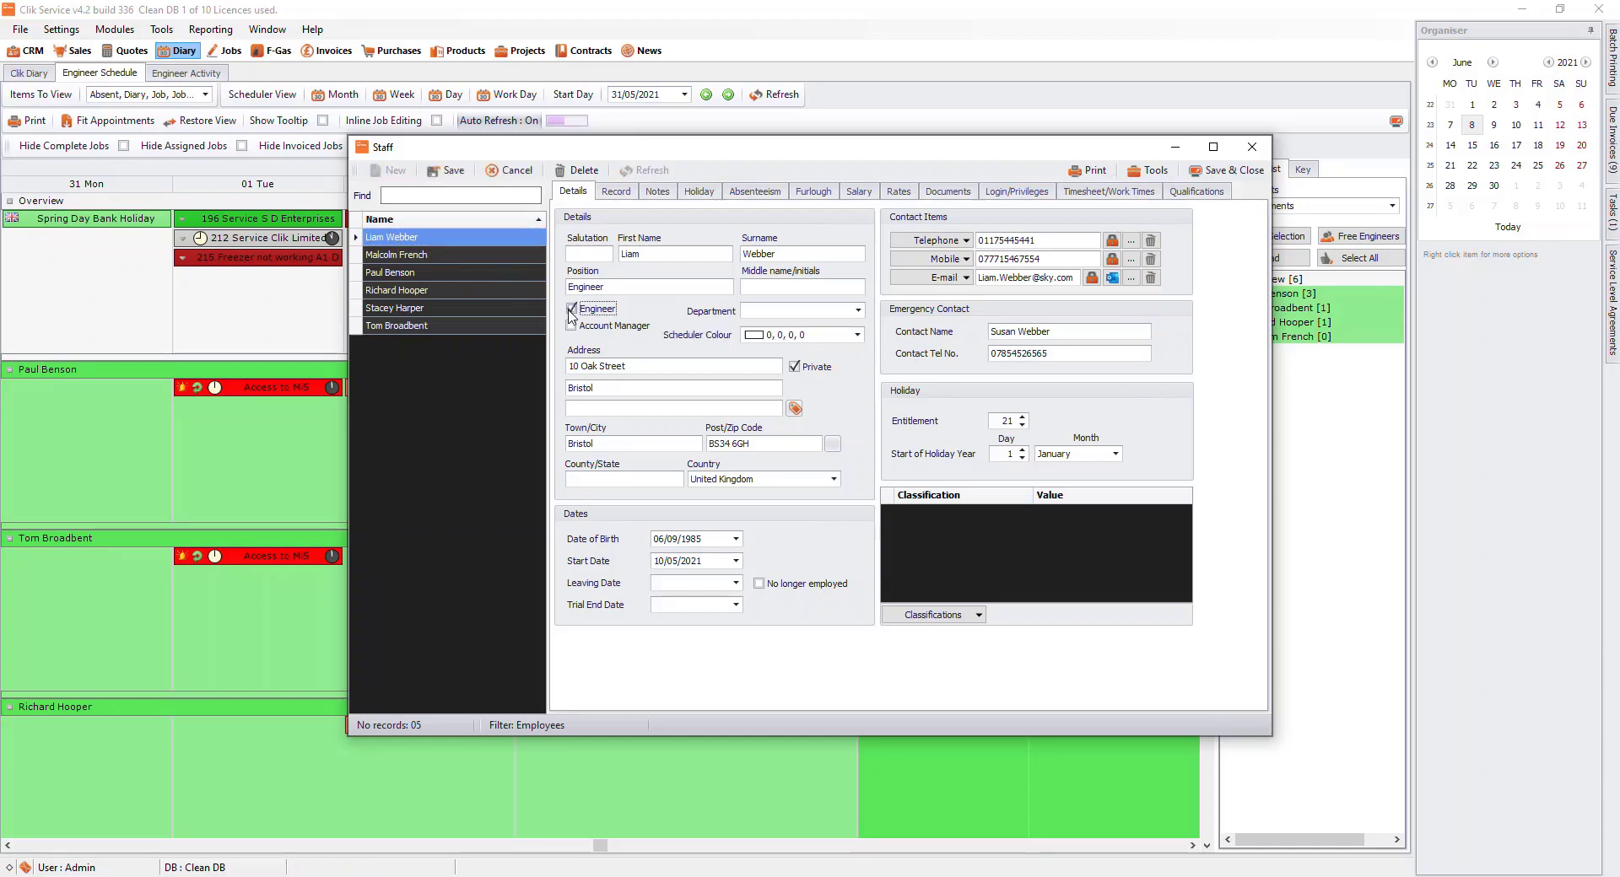
left_click(858, 310)
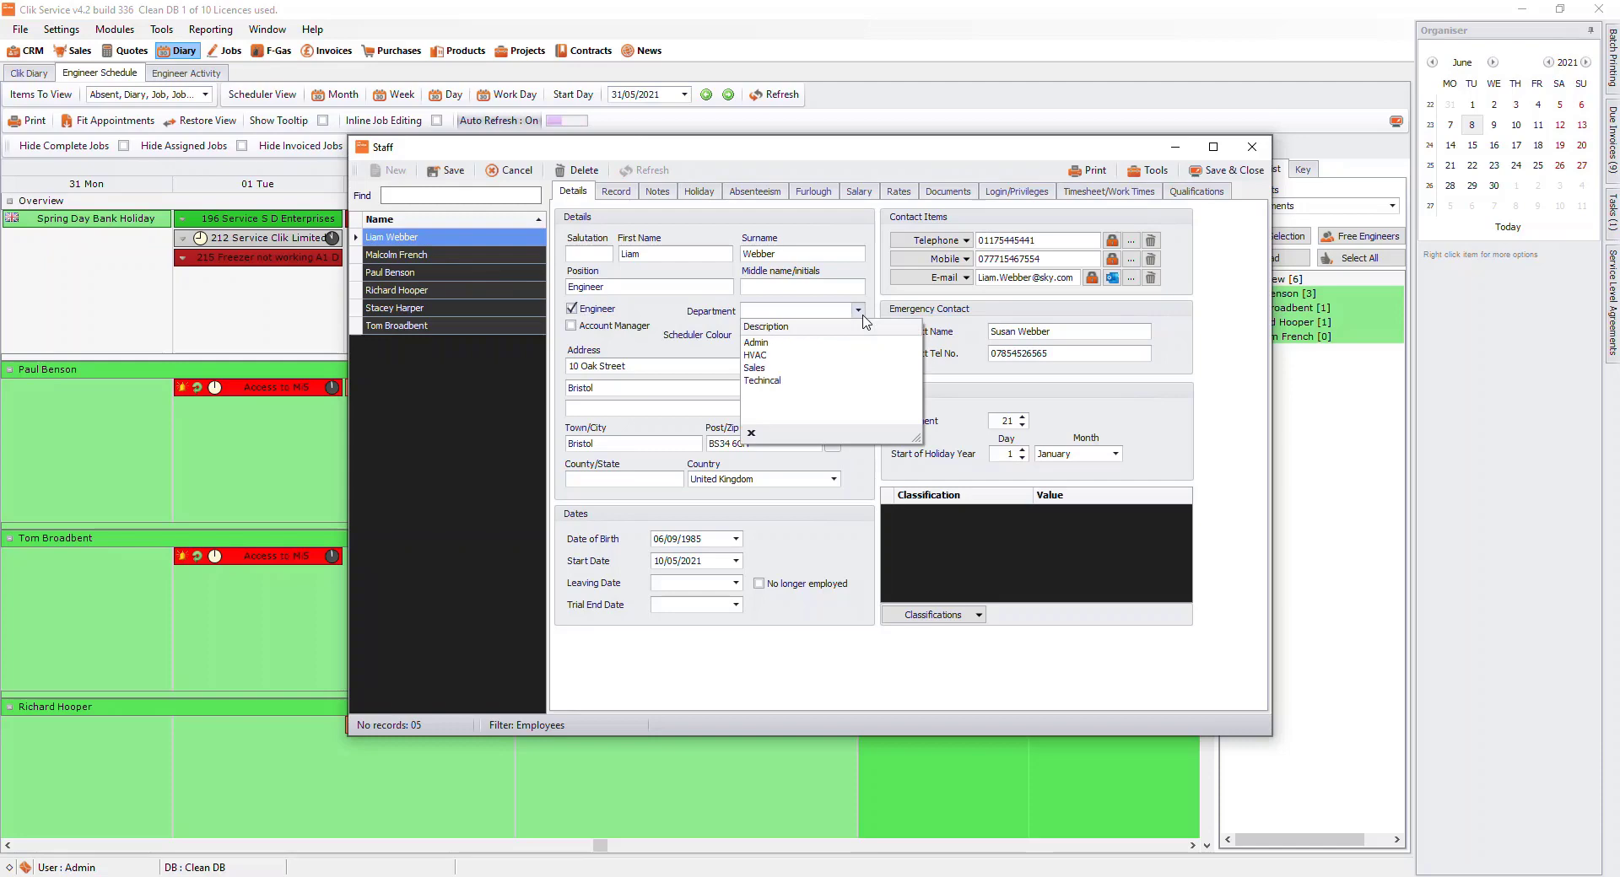
left_click(800, 356)
left_click(856, 334)
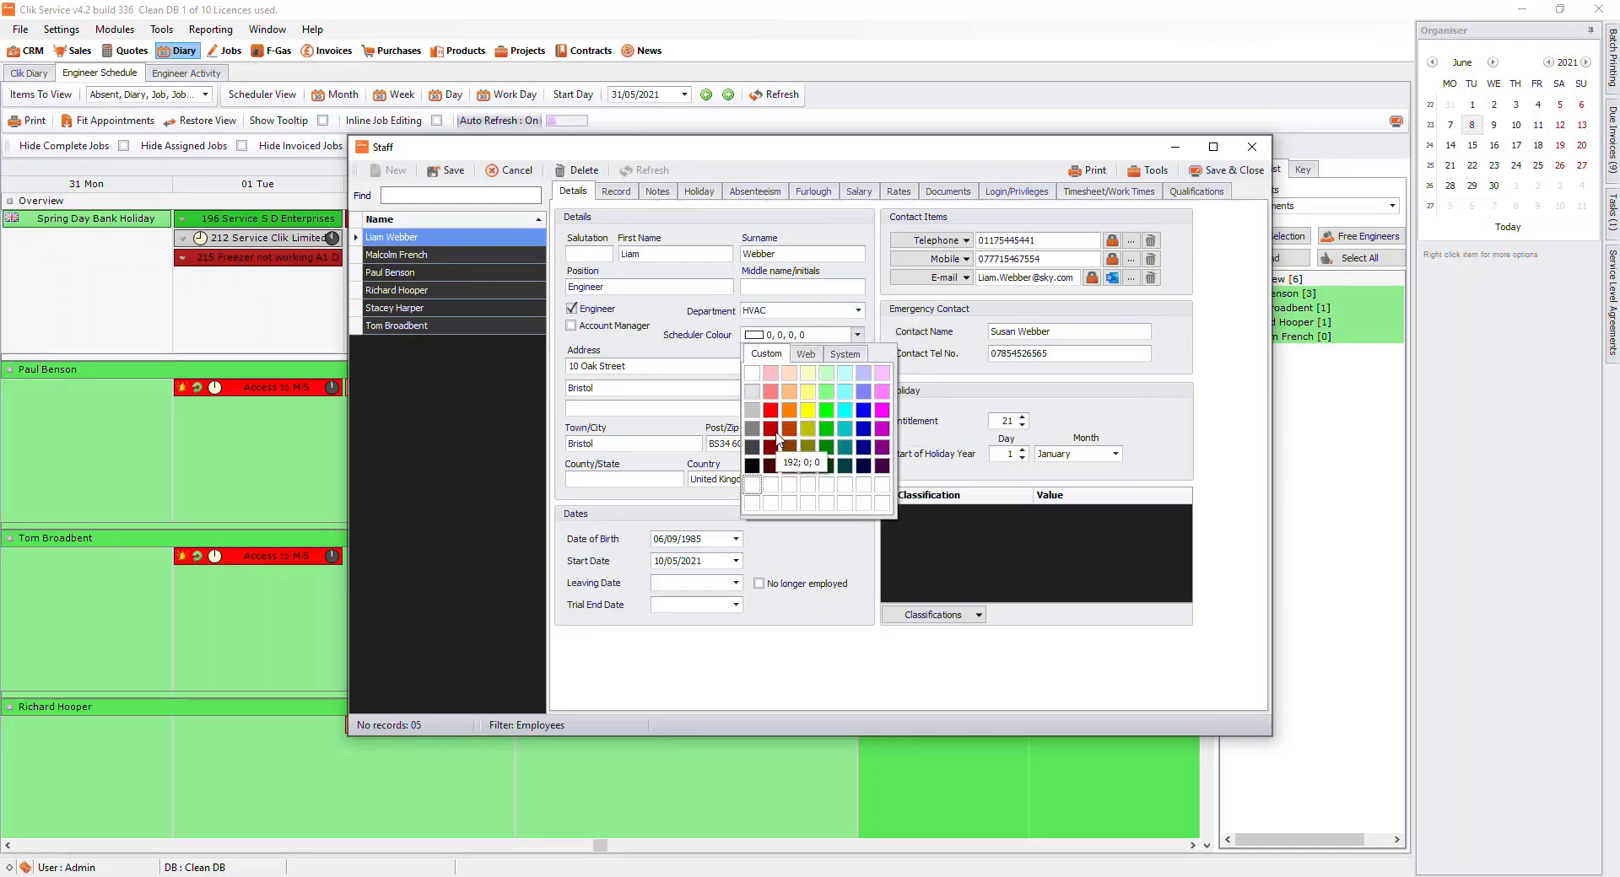
left_click(808, 411)
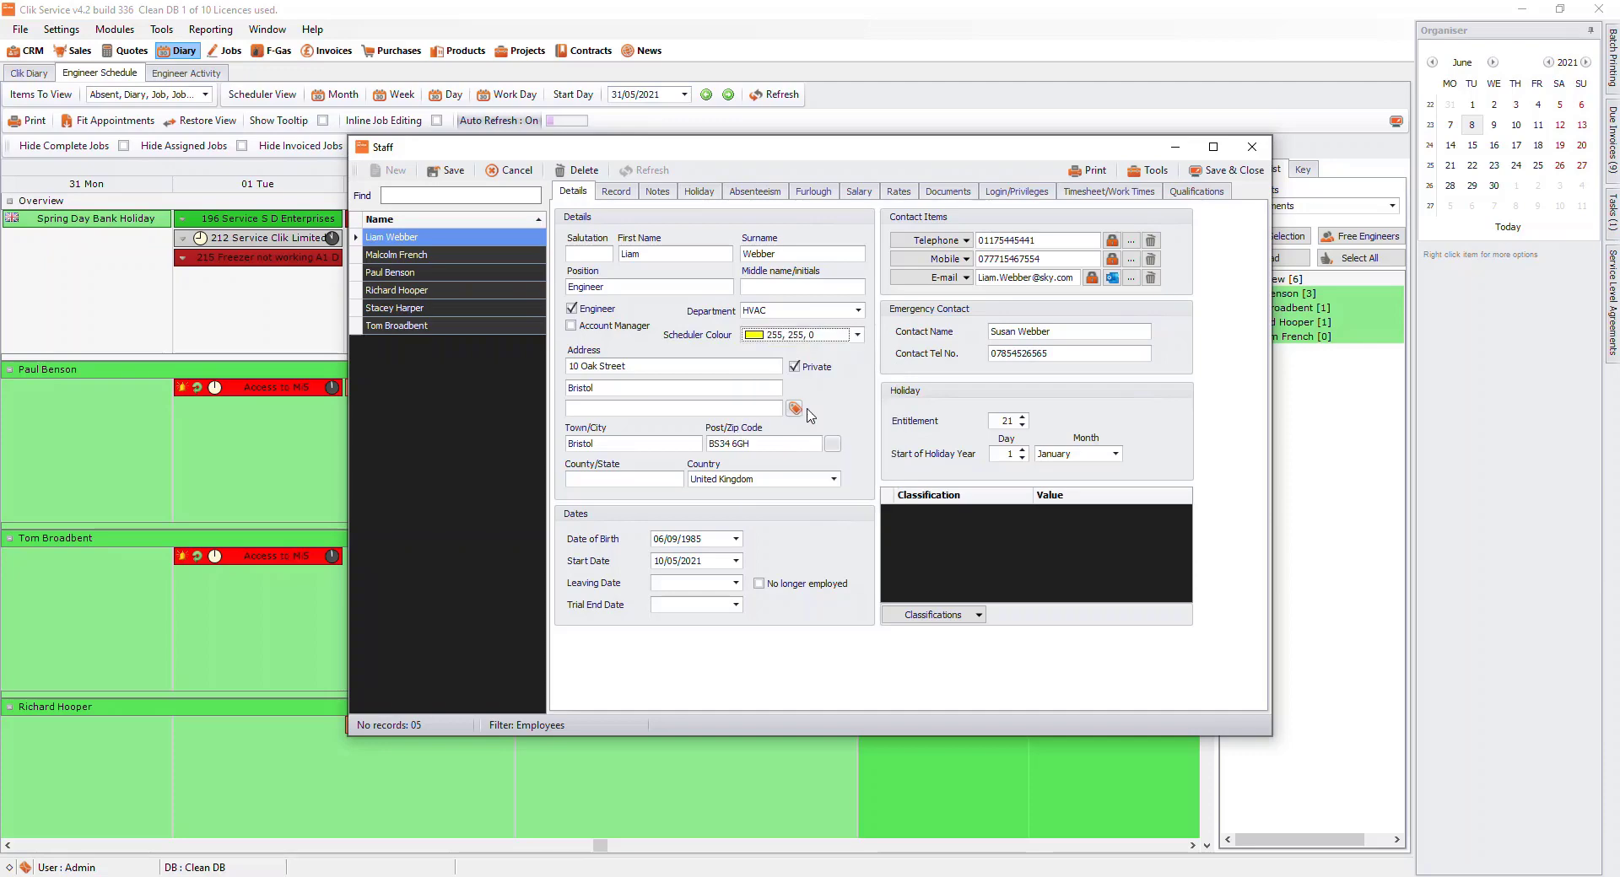
left_click(456, 172)
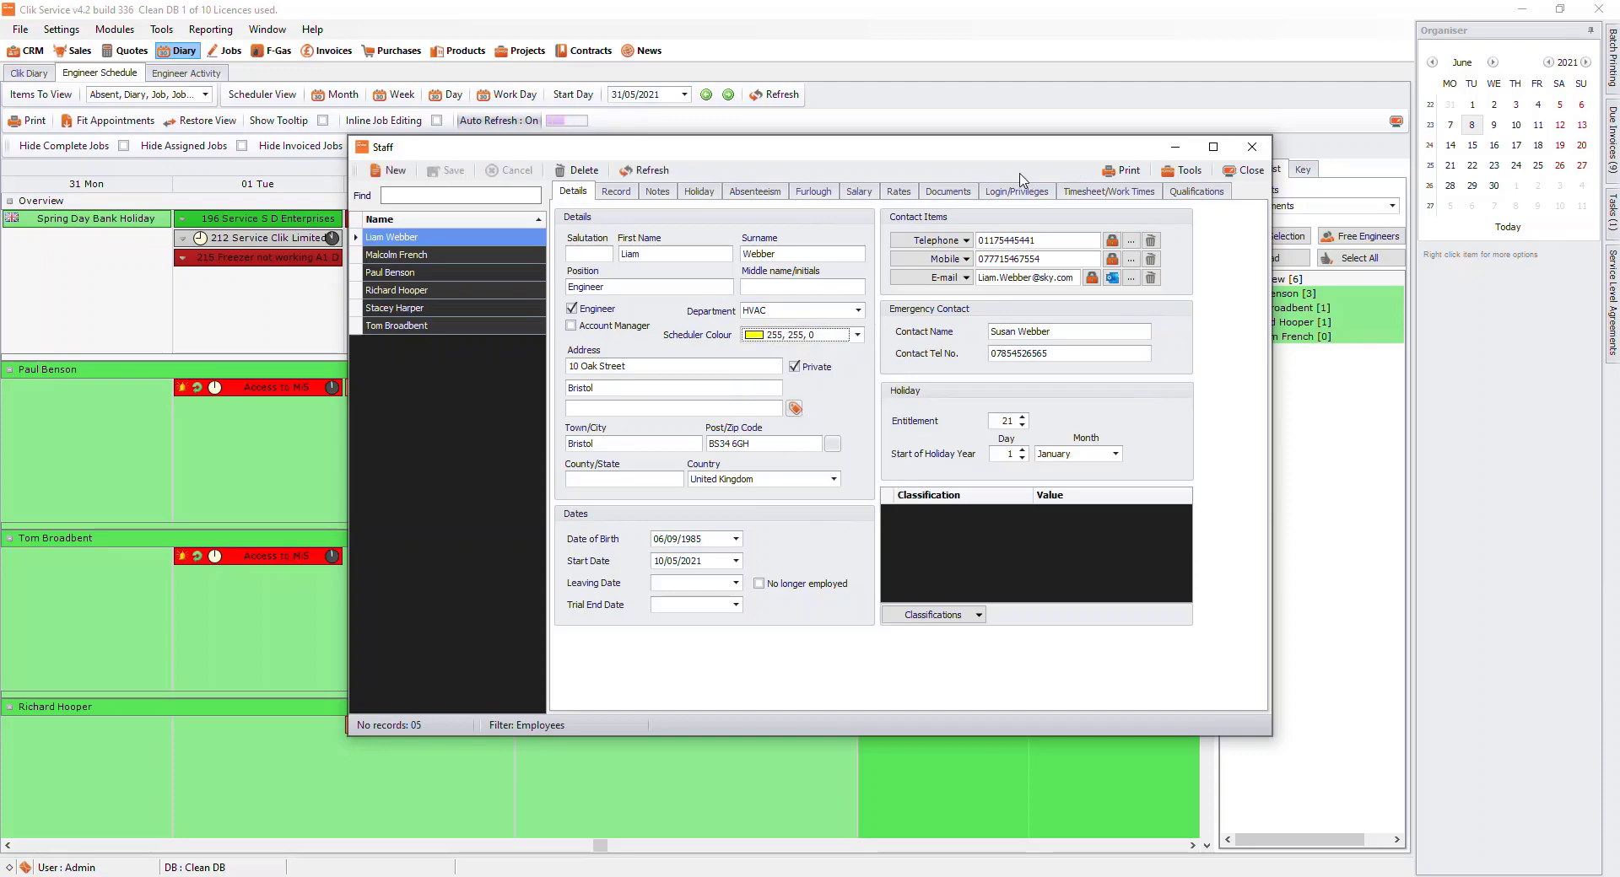
Step: Close the staff records and open Johnson Design & Build Partners in the CRM
left_click(1251, 149)
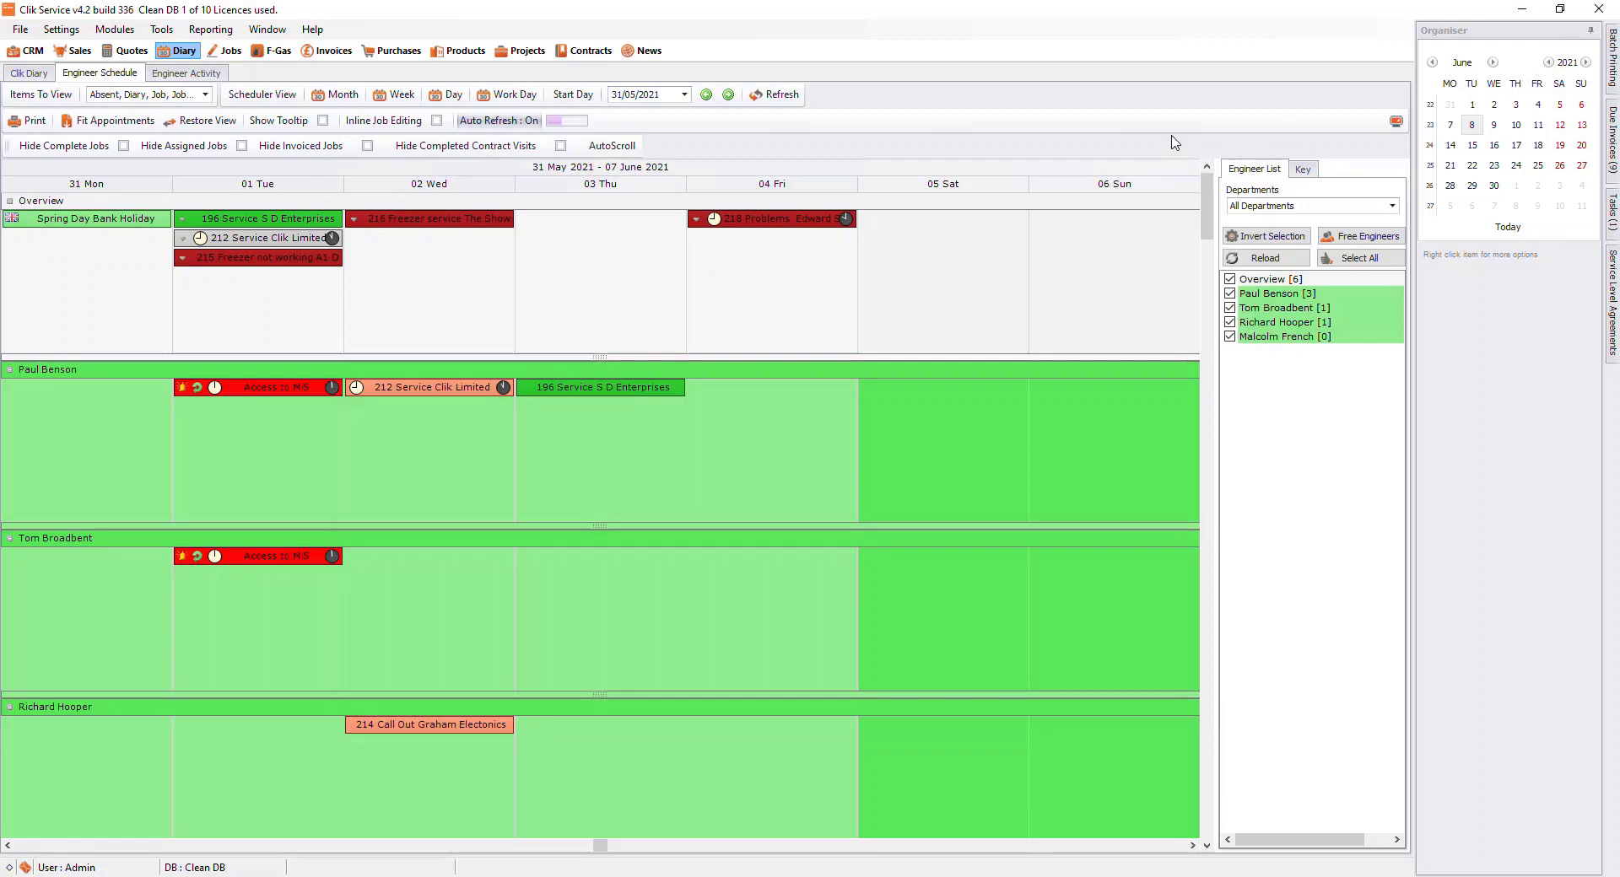
left_click(31, 52)
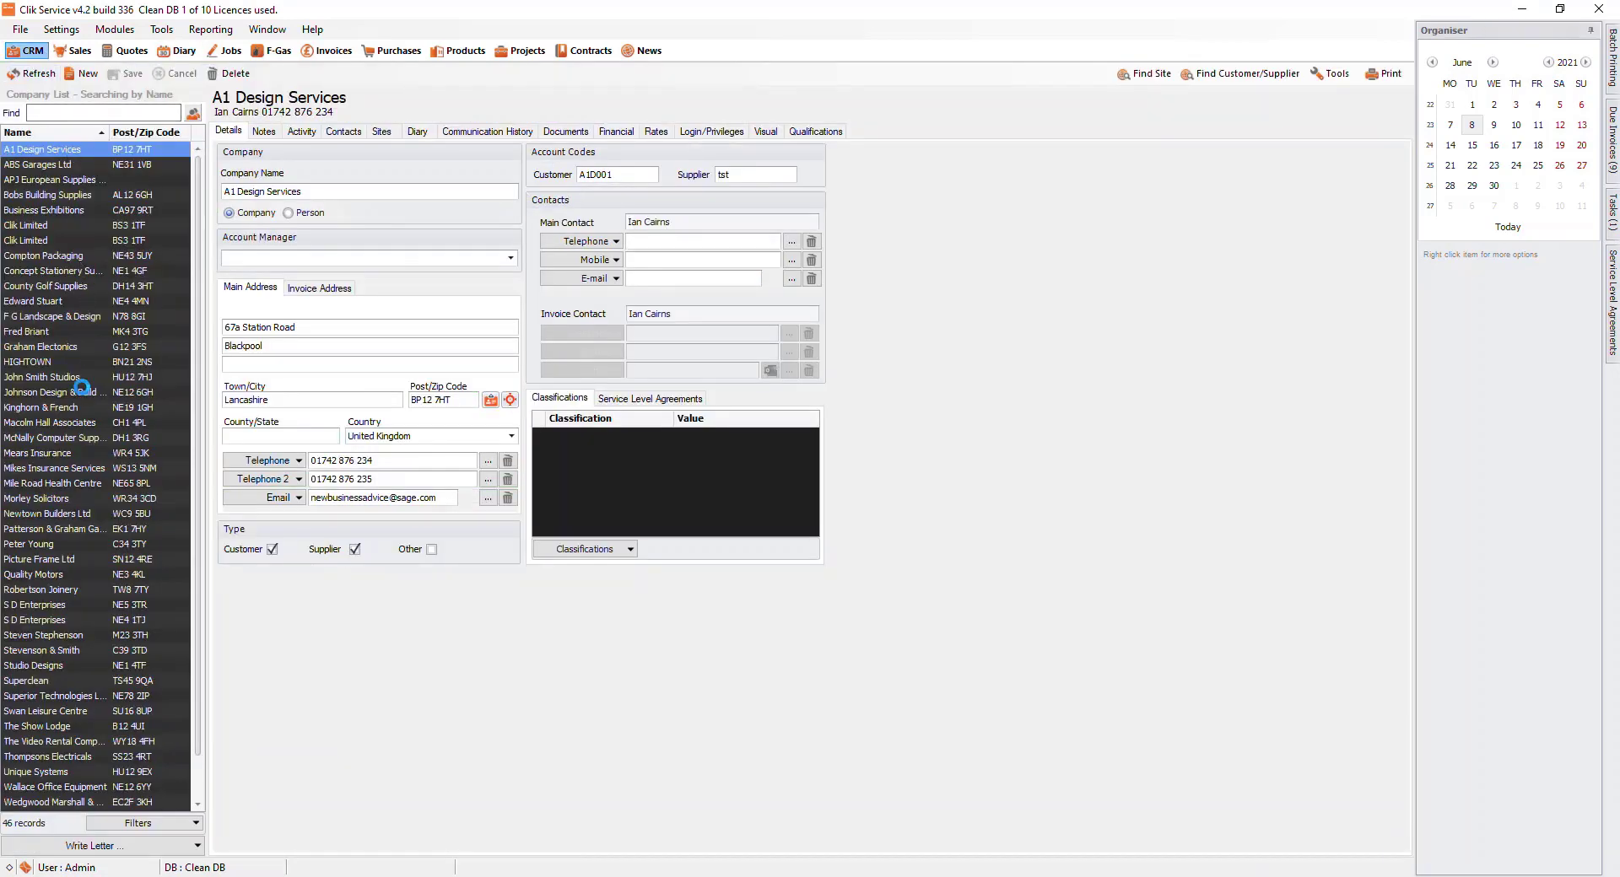
left_click(83, 391)
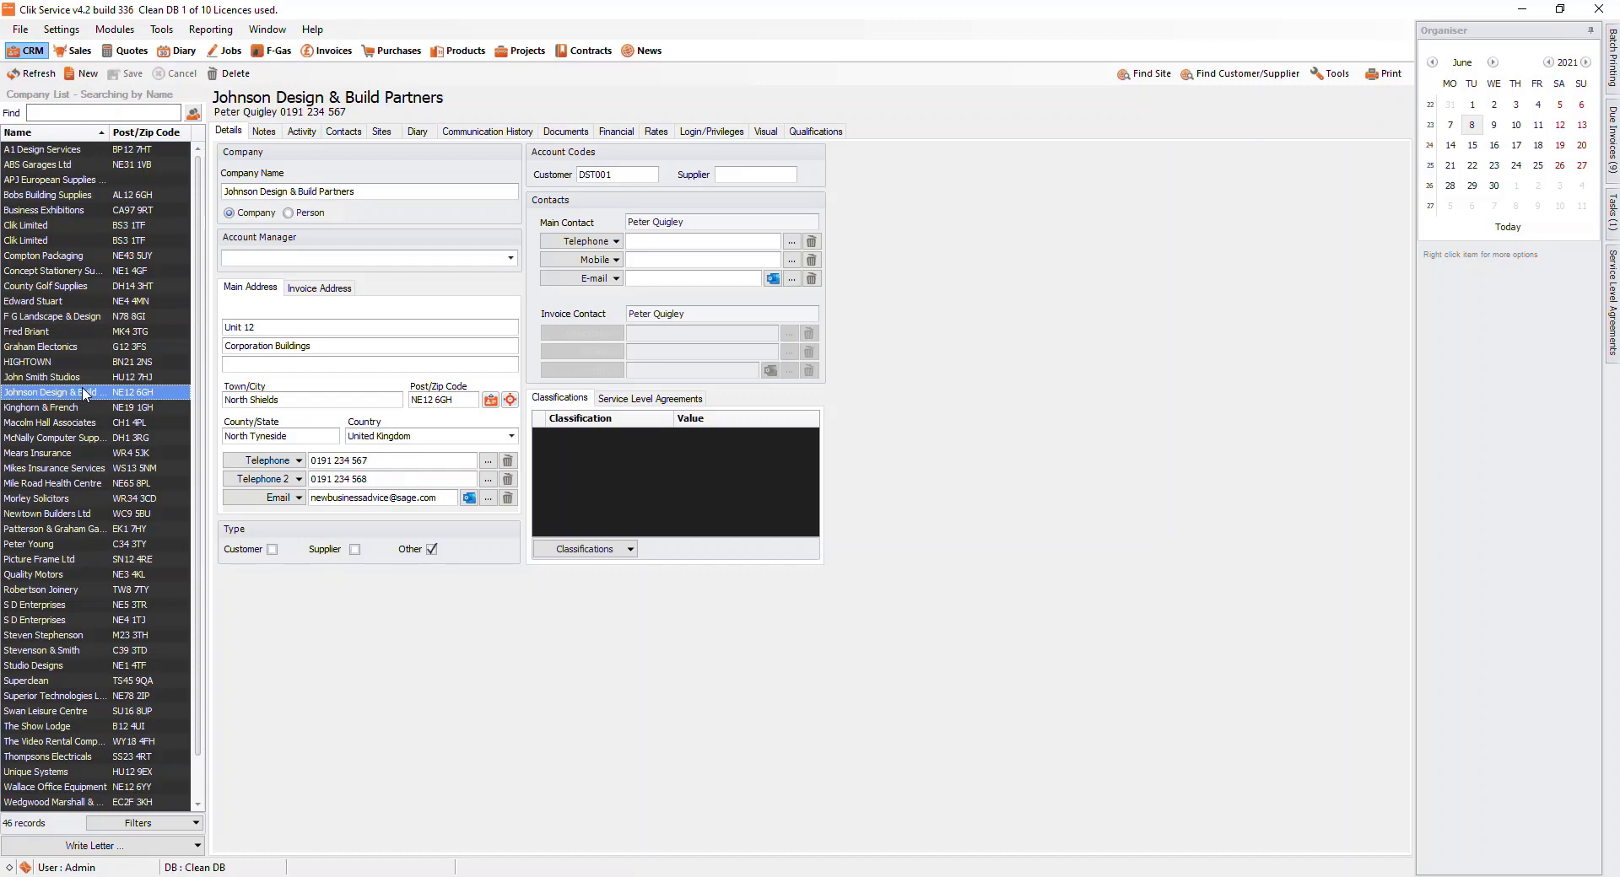
Step: Add a new company contact marked as an engineer shown on the schedule
left_click(343, 131)
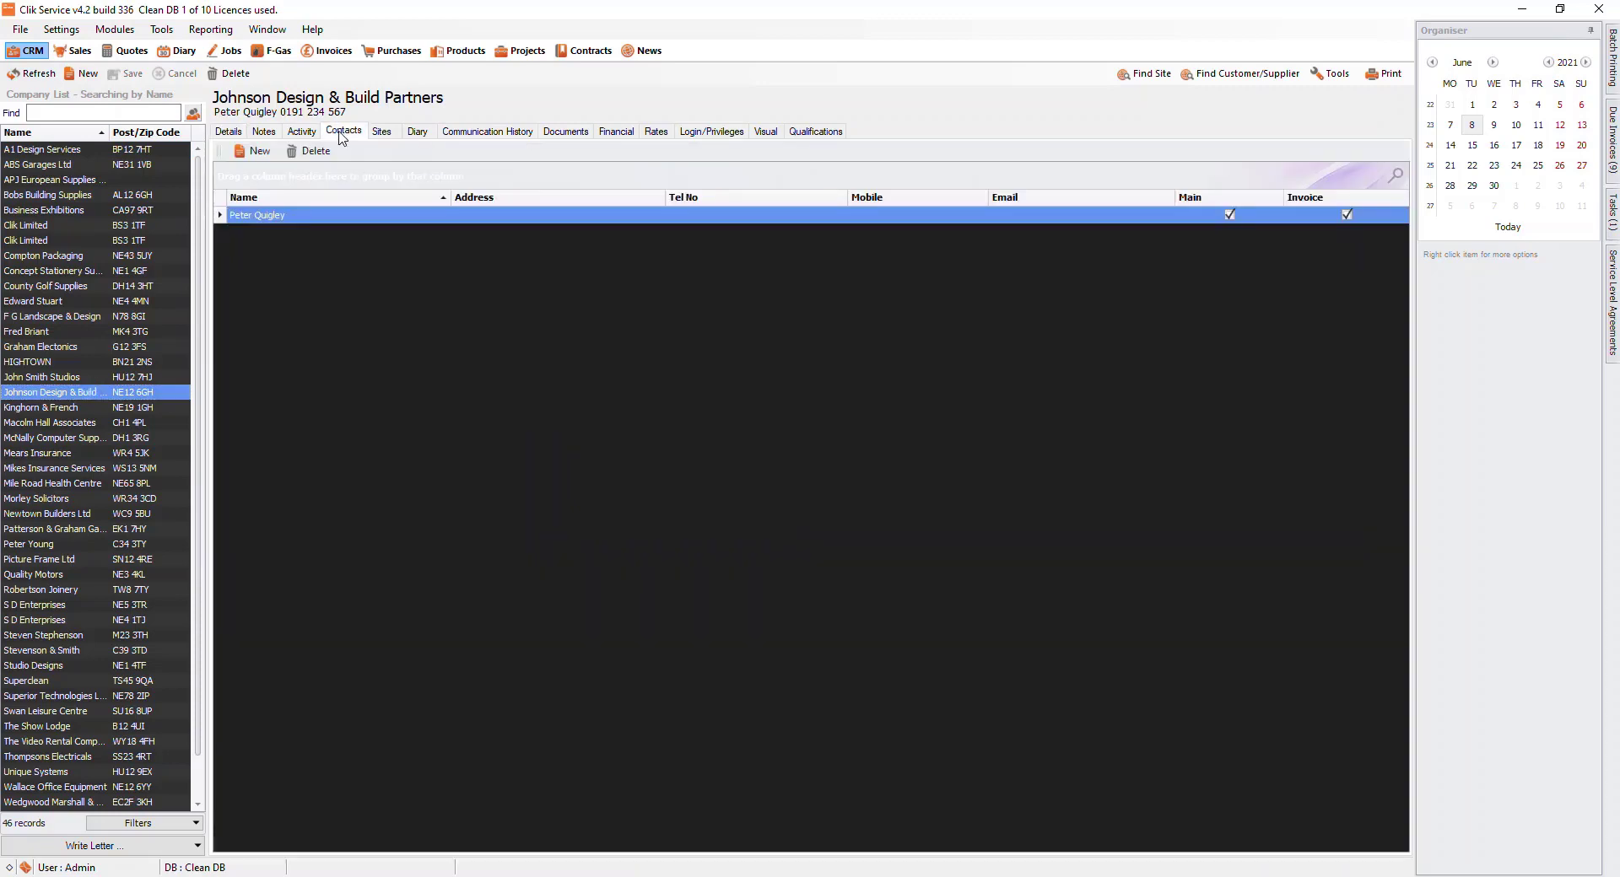
left_click(256, 152)
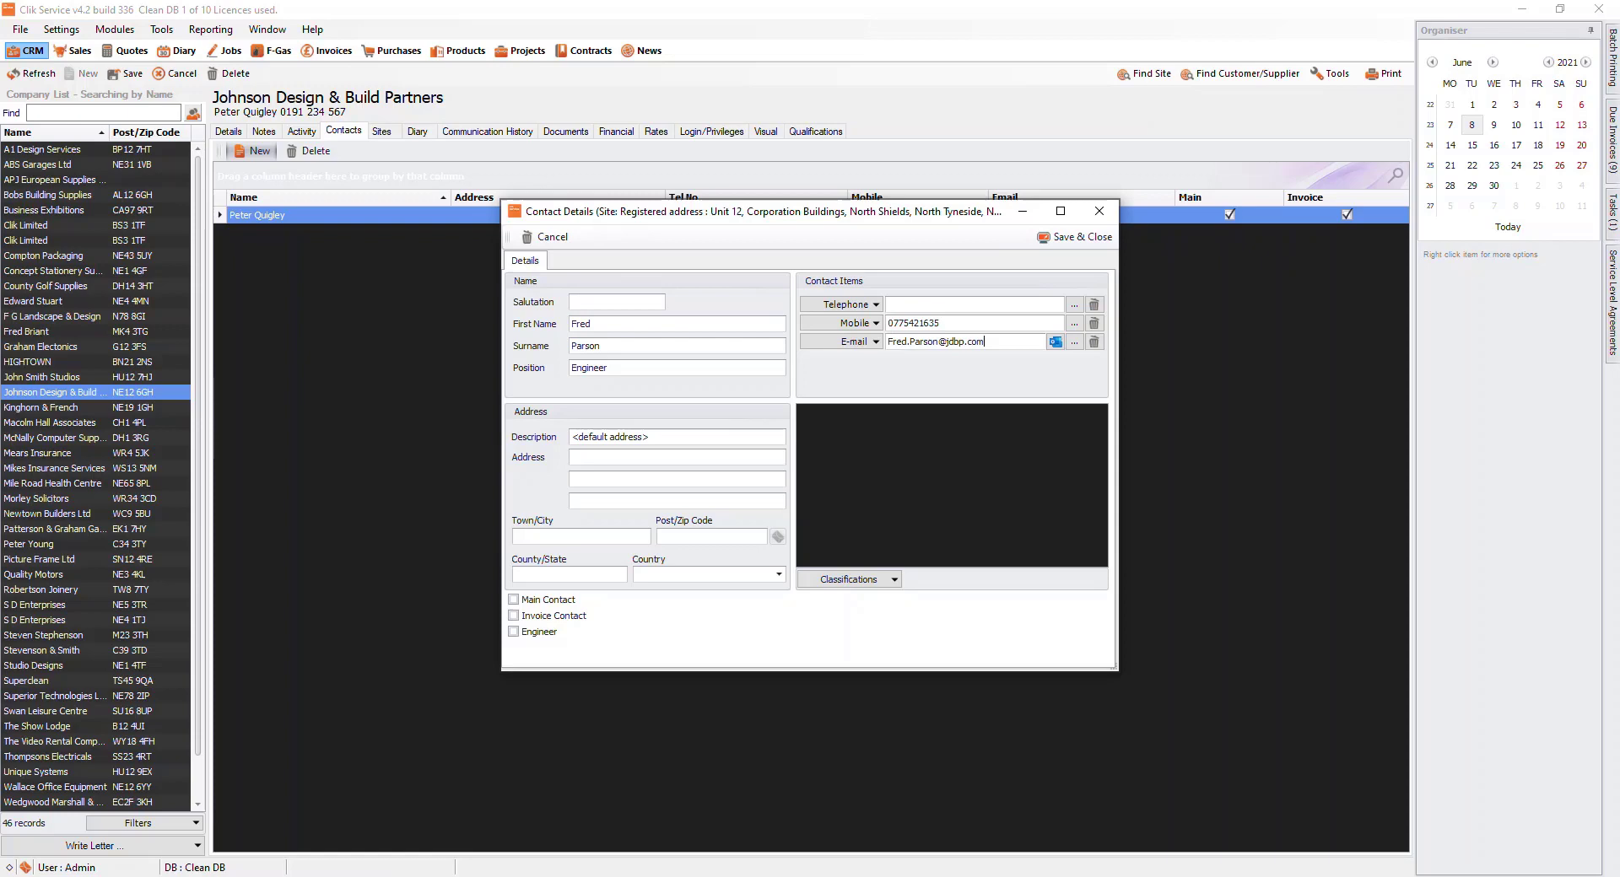
left_click(514, 632)
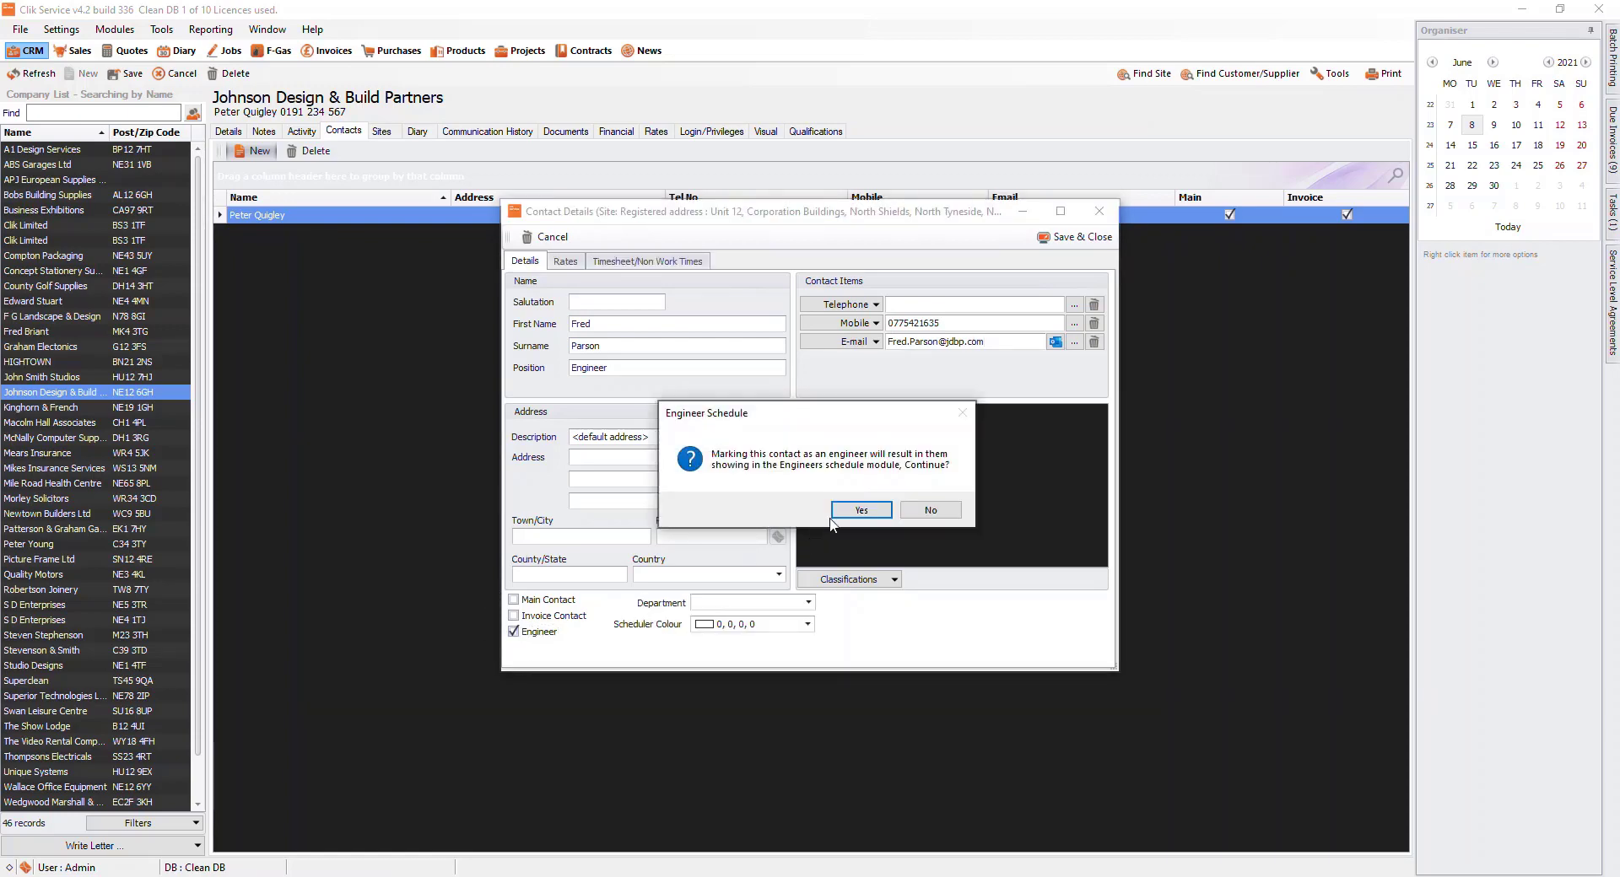
left_click(852, 515)
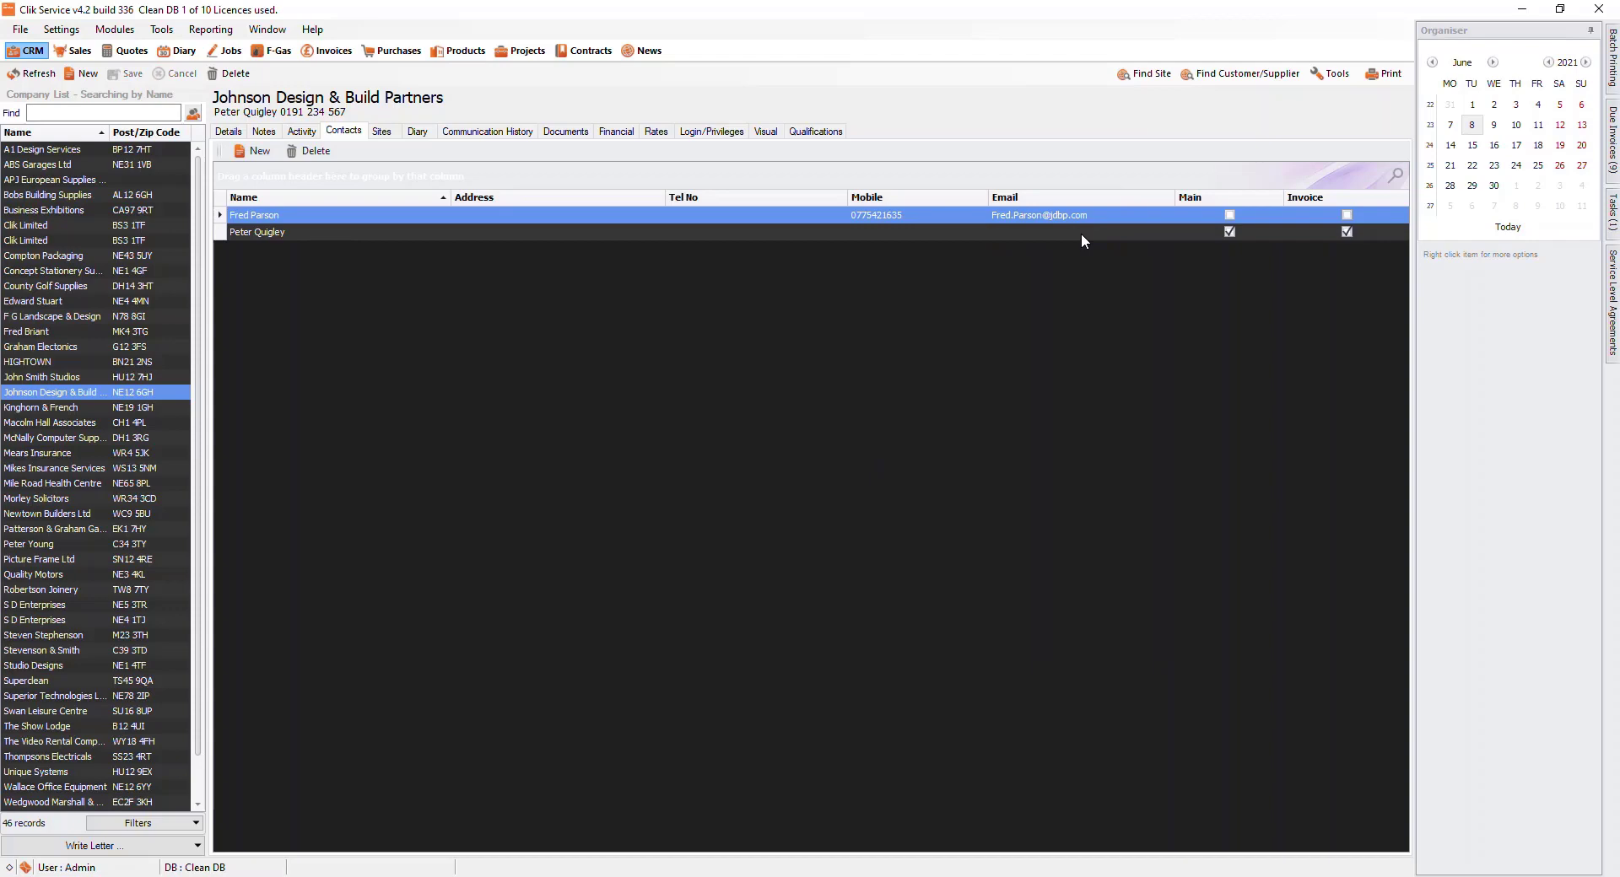
Step: Open job CO215 for A1 Design Services and start adding an engineer to it
left_click(228, 51)
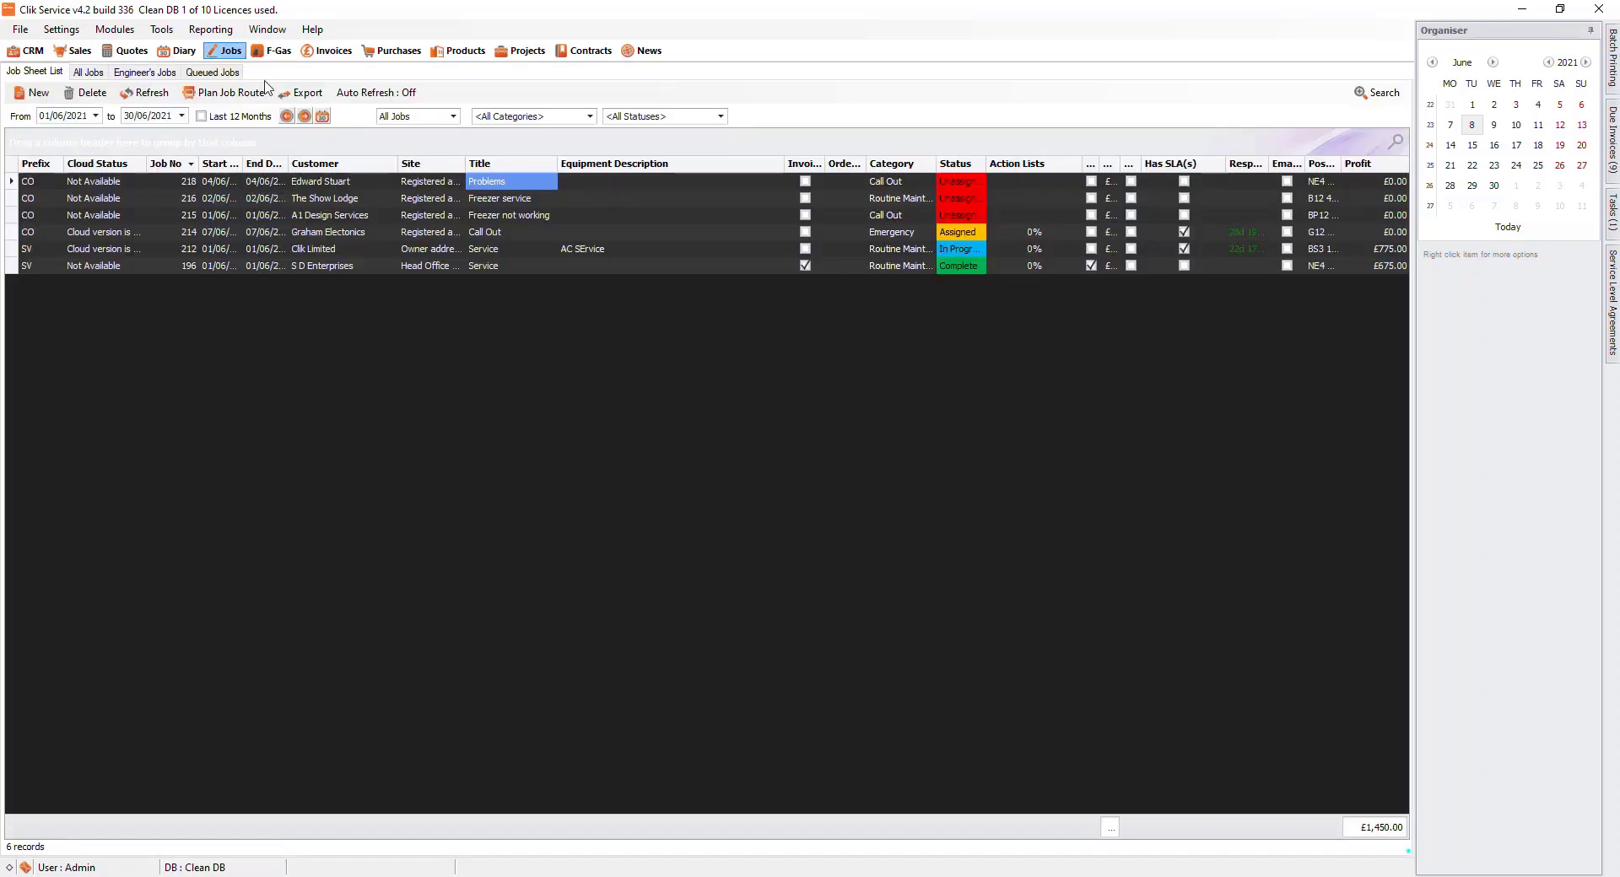
double_click(363, 216)
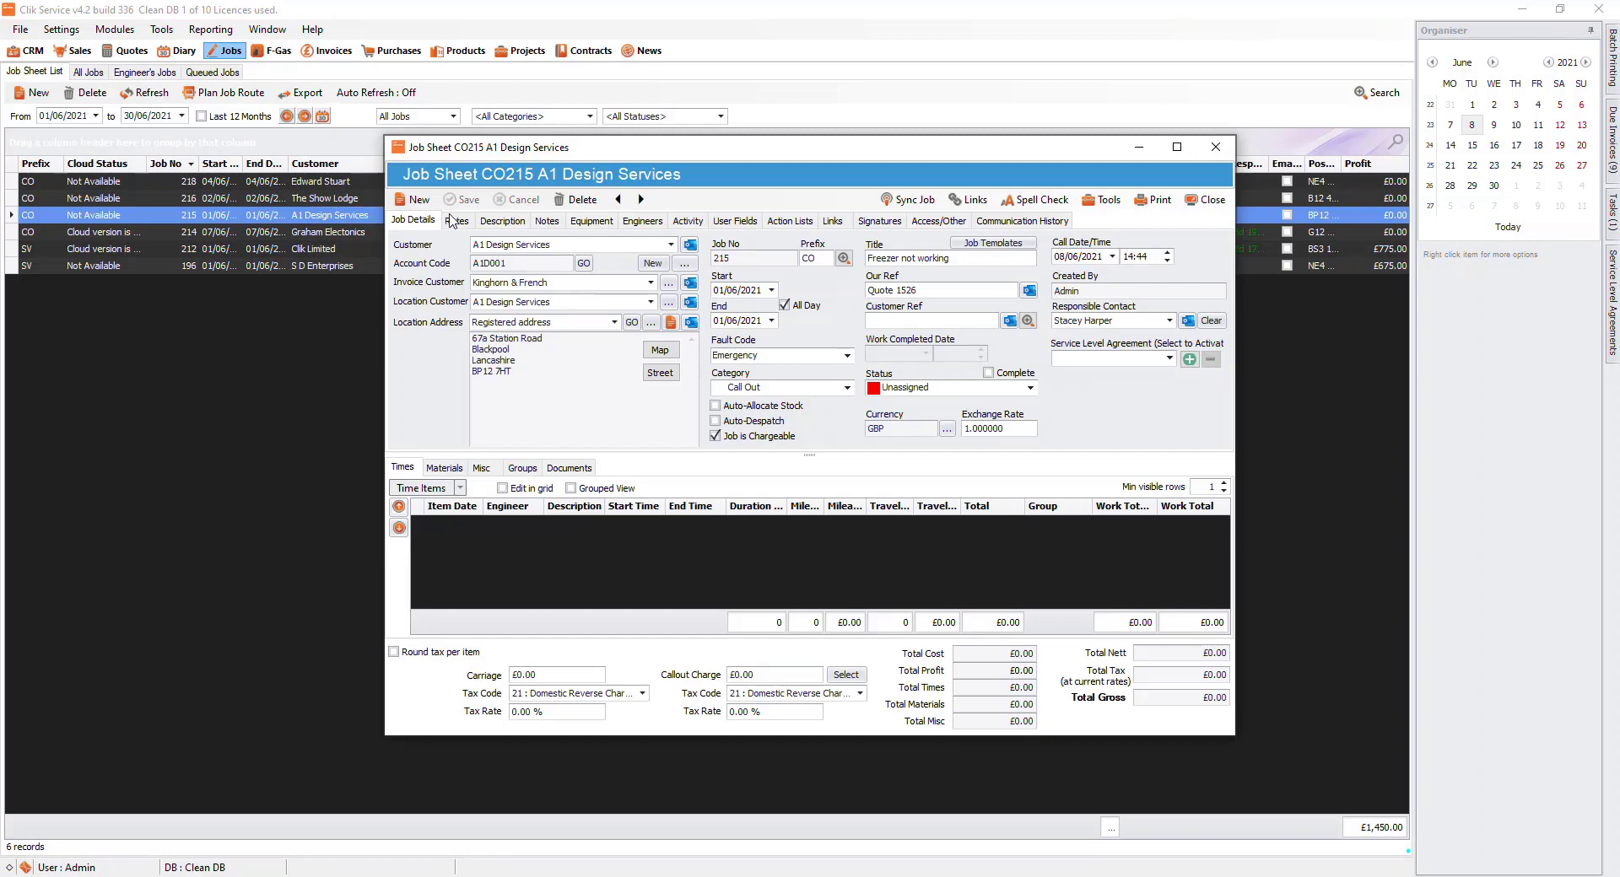
left_click(642, 221)
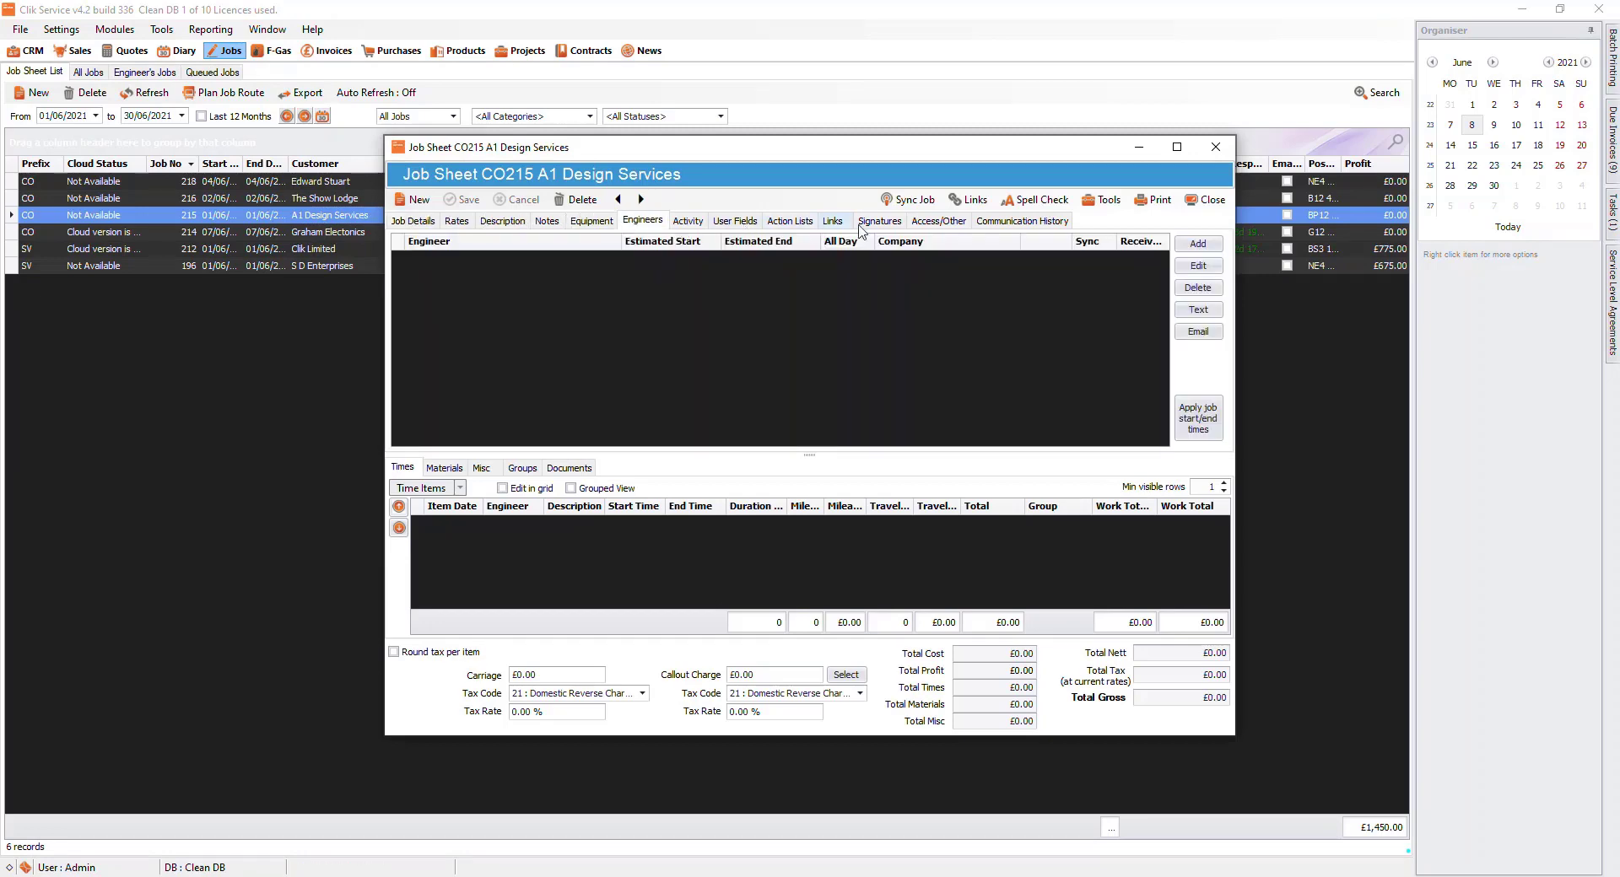
left_click(1198, 244)
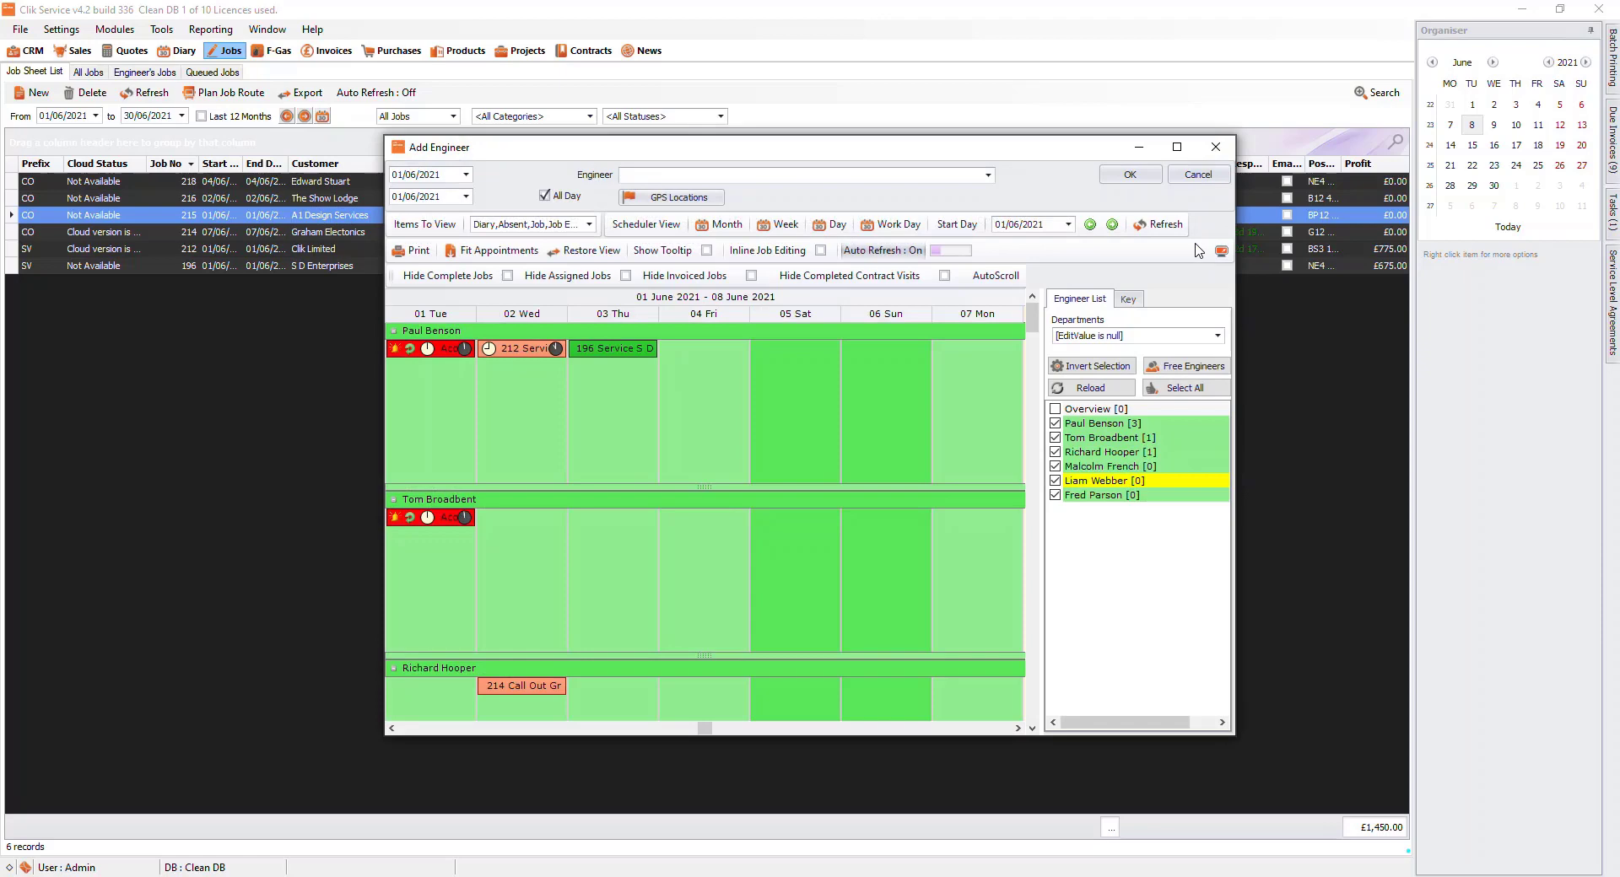
Step: Book the new engineer on Wednesday 2 June 2021 with set times instead of all day
left_click_drag(1034, 313, 1004, 494)
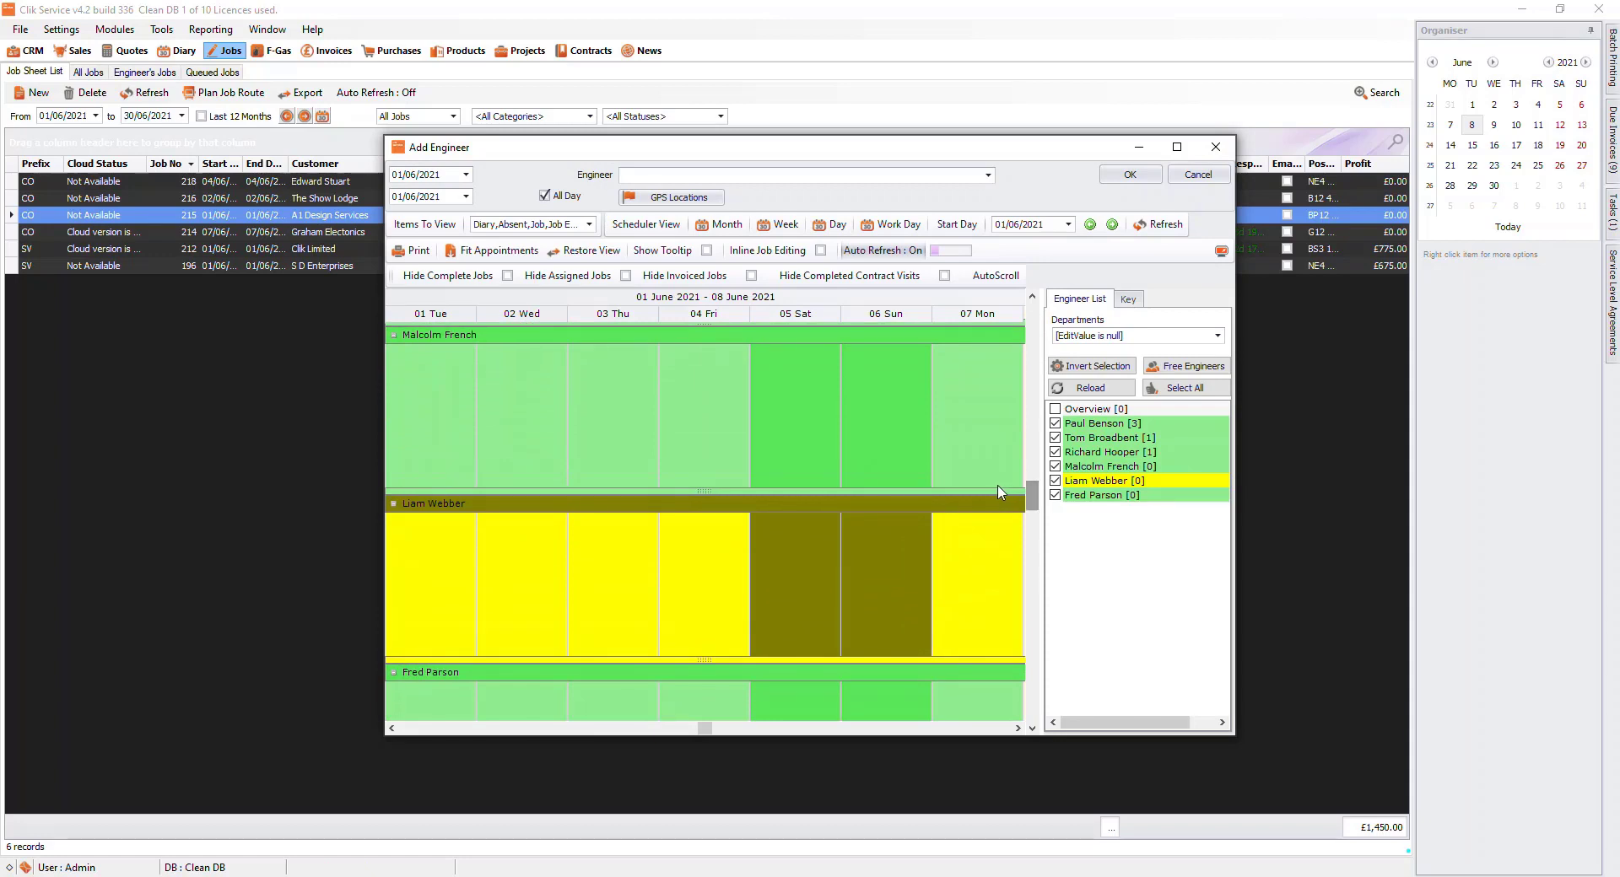
left_click(521, 542)
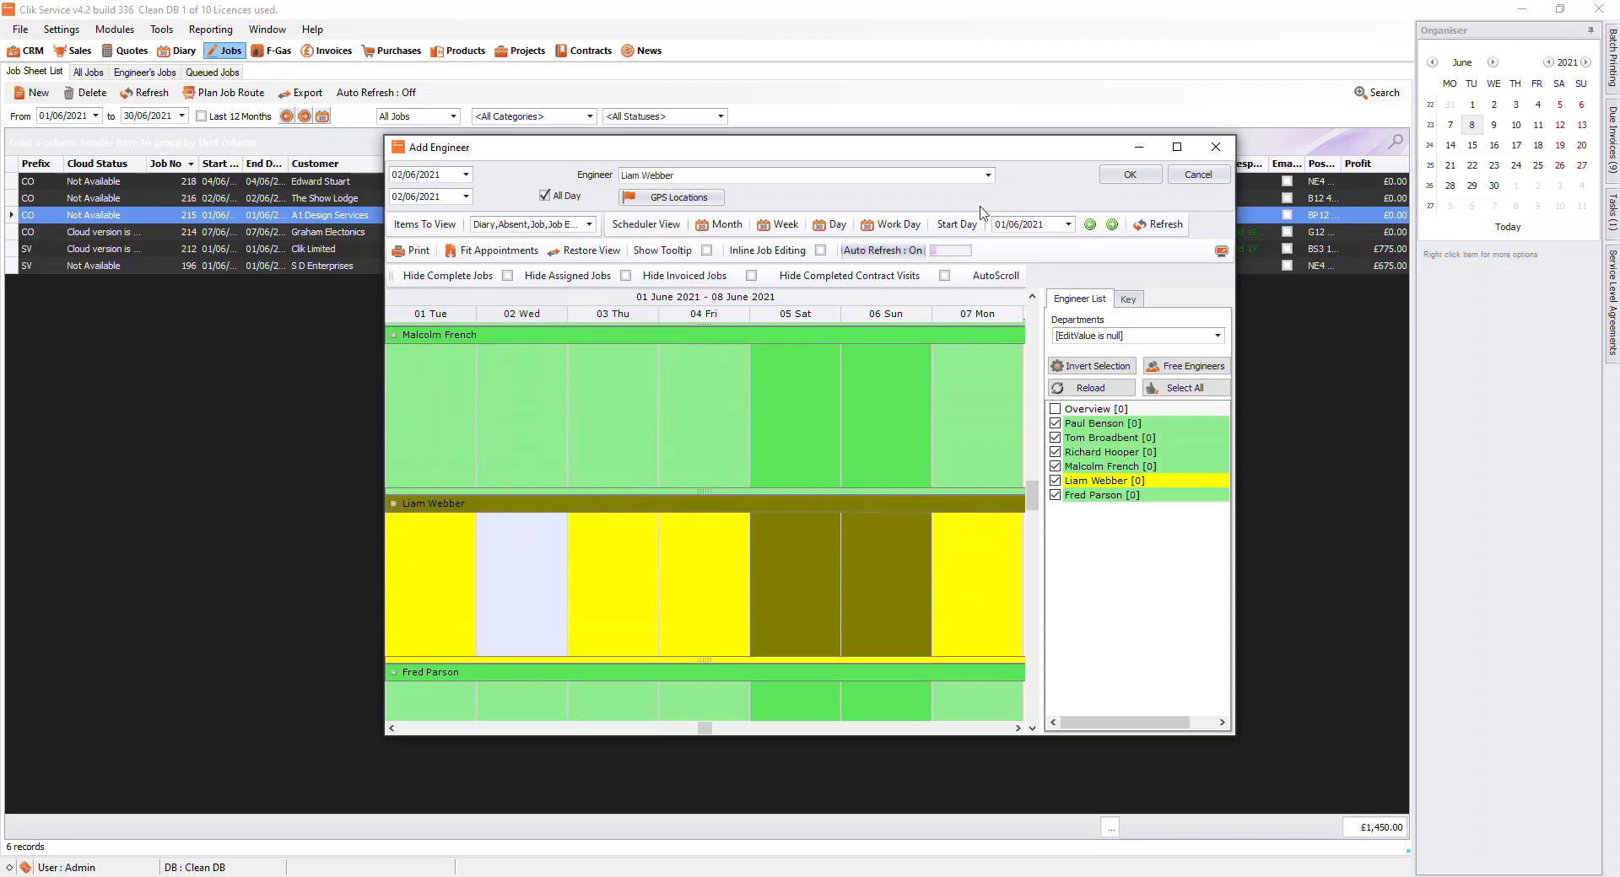
left_click(988, 176)
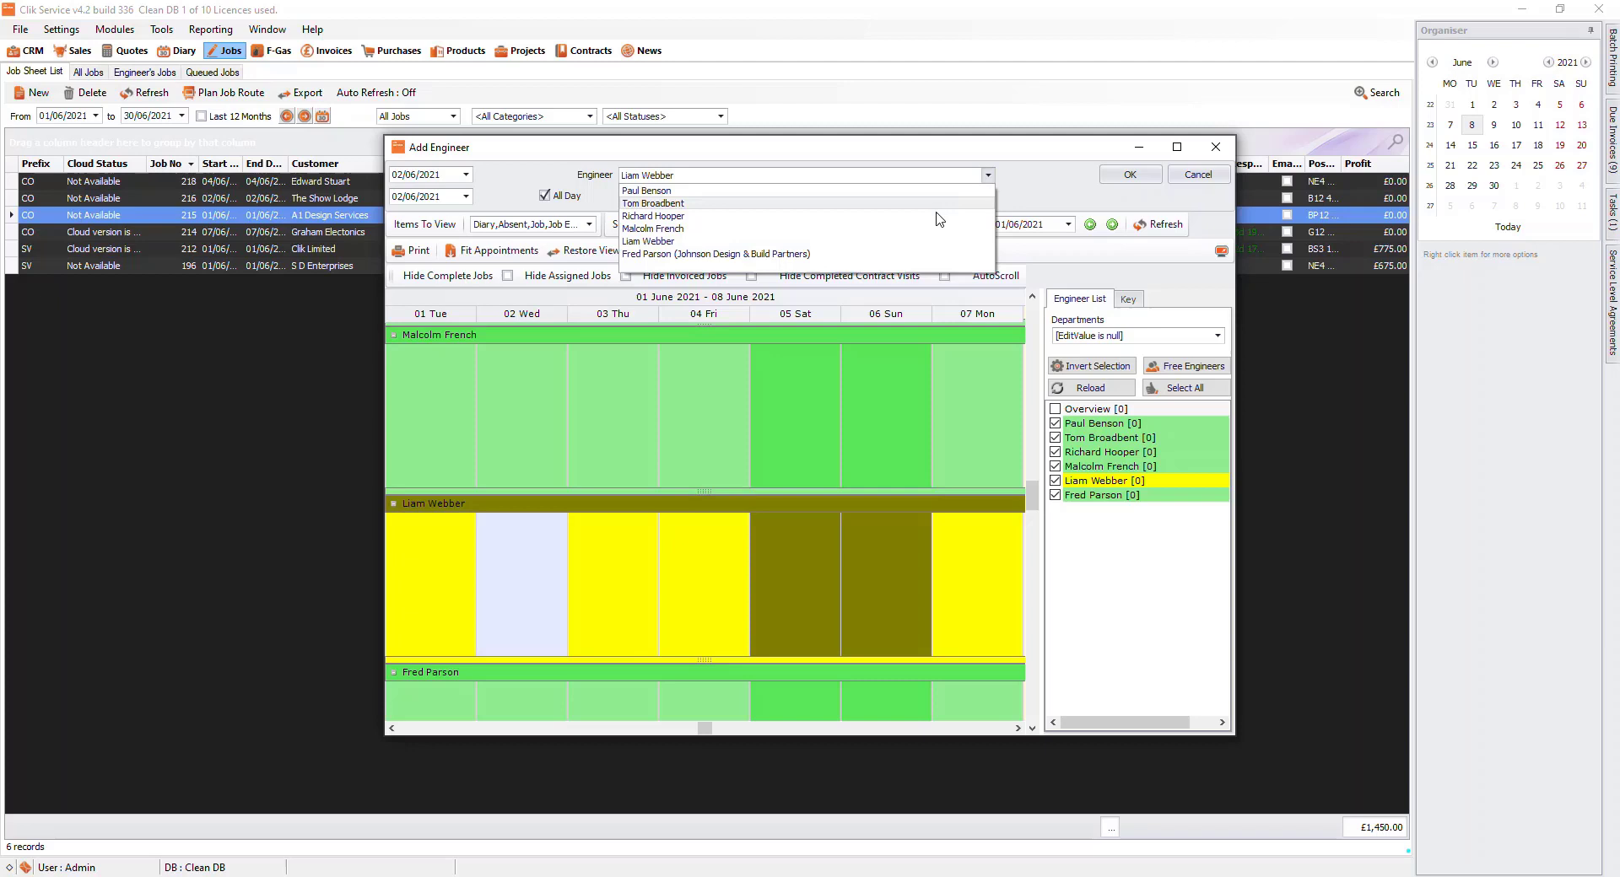
left_click(906, 242)
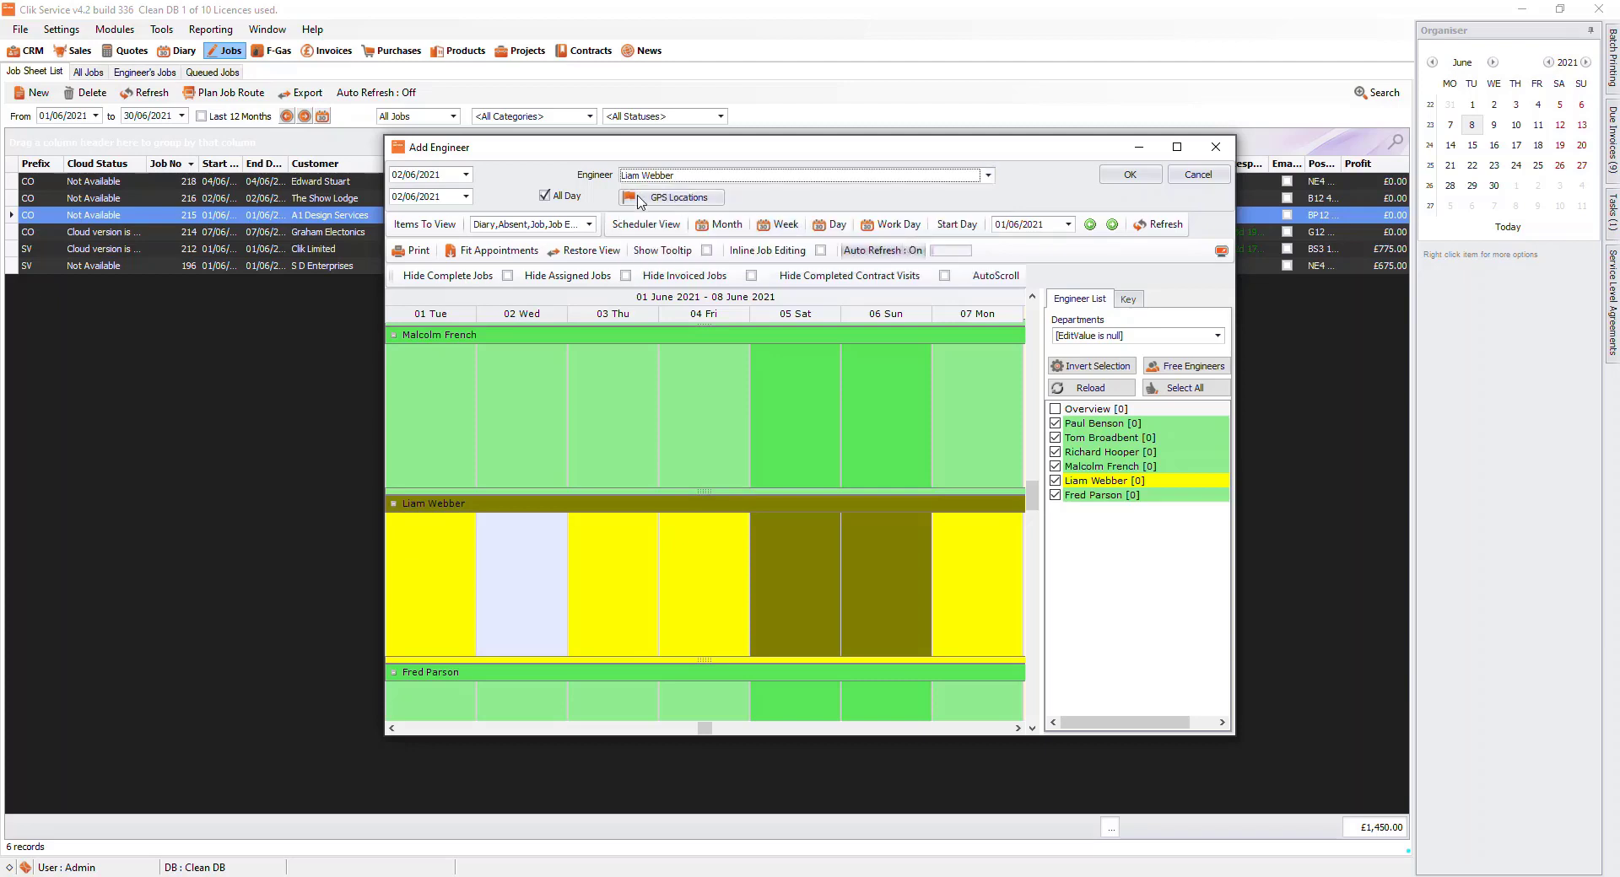
left_click(544, 198)
left_click(544, 197)
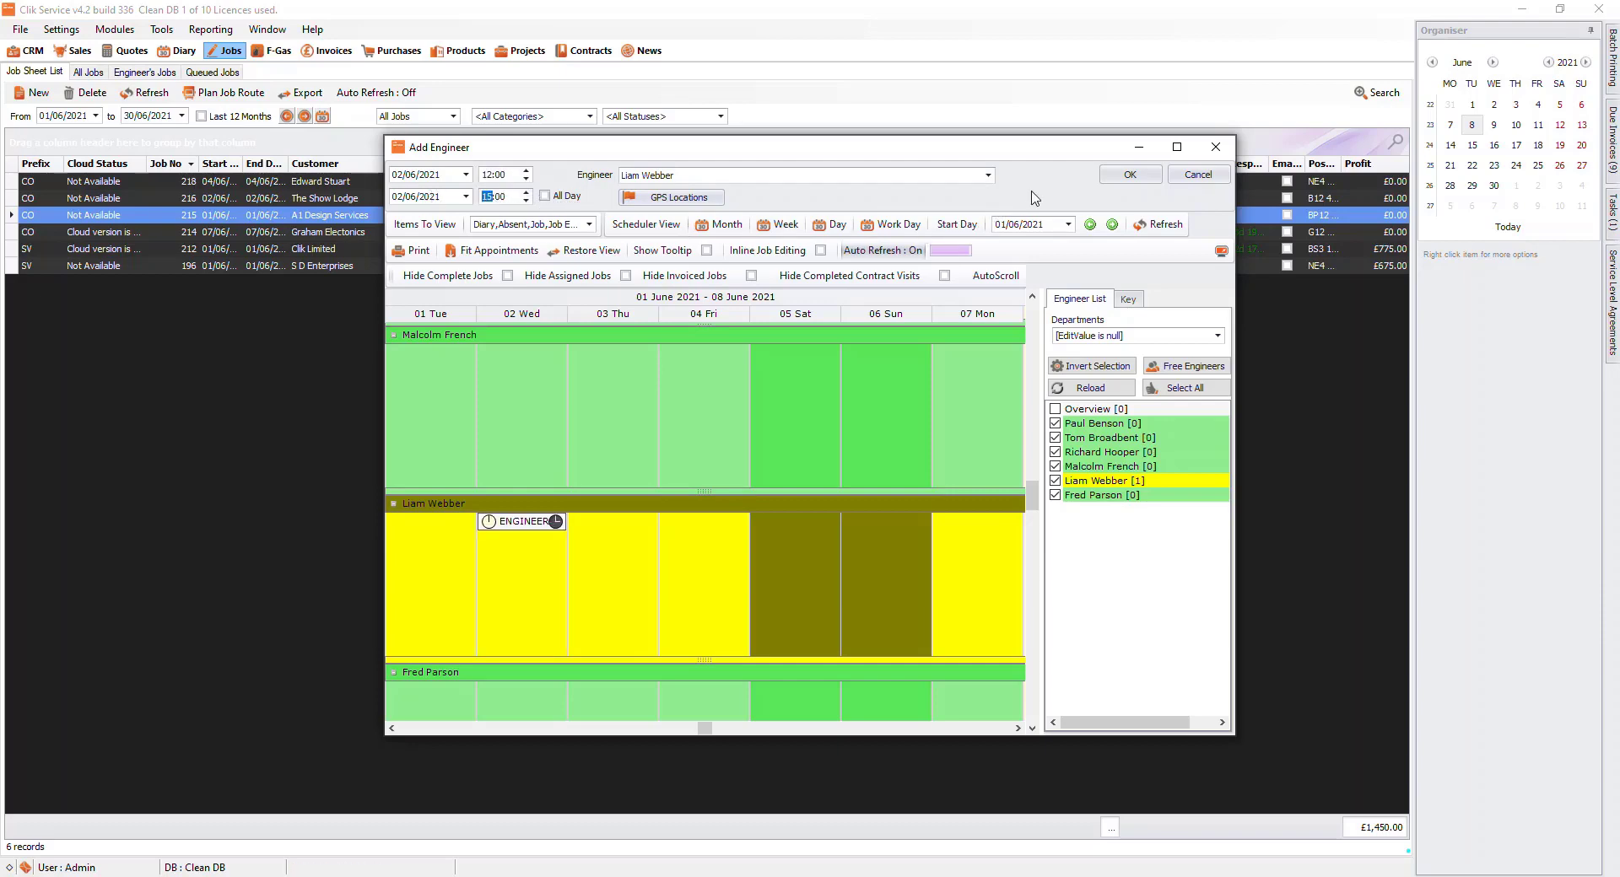
left_click(1105, 176)
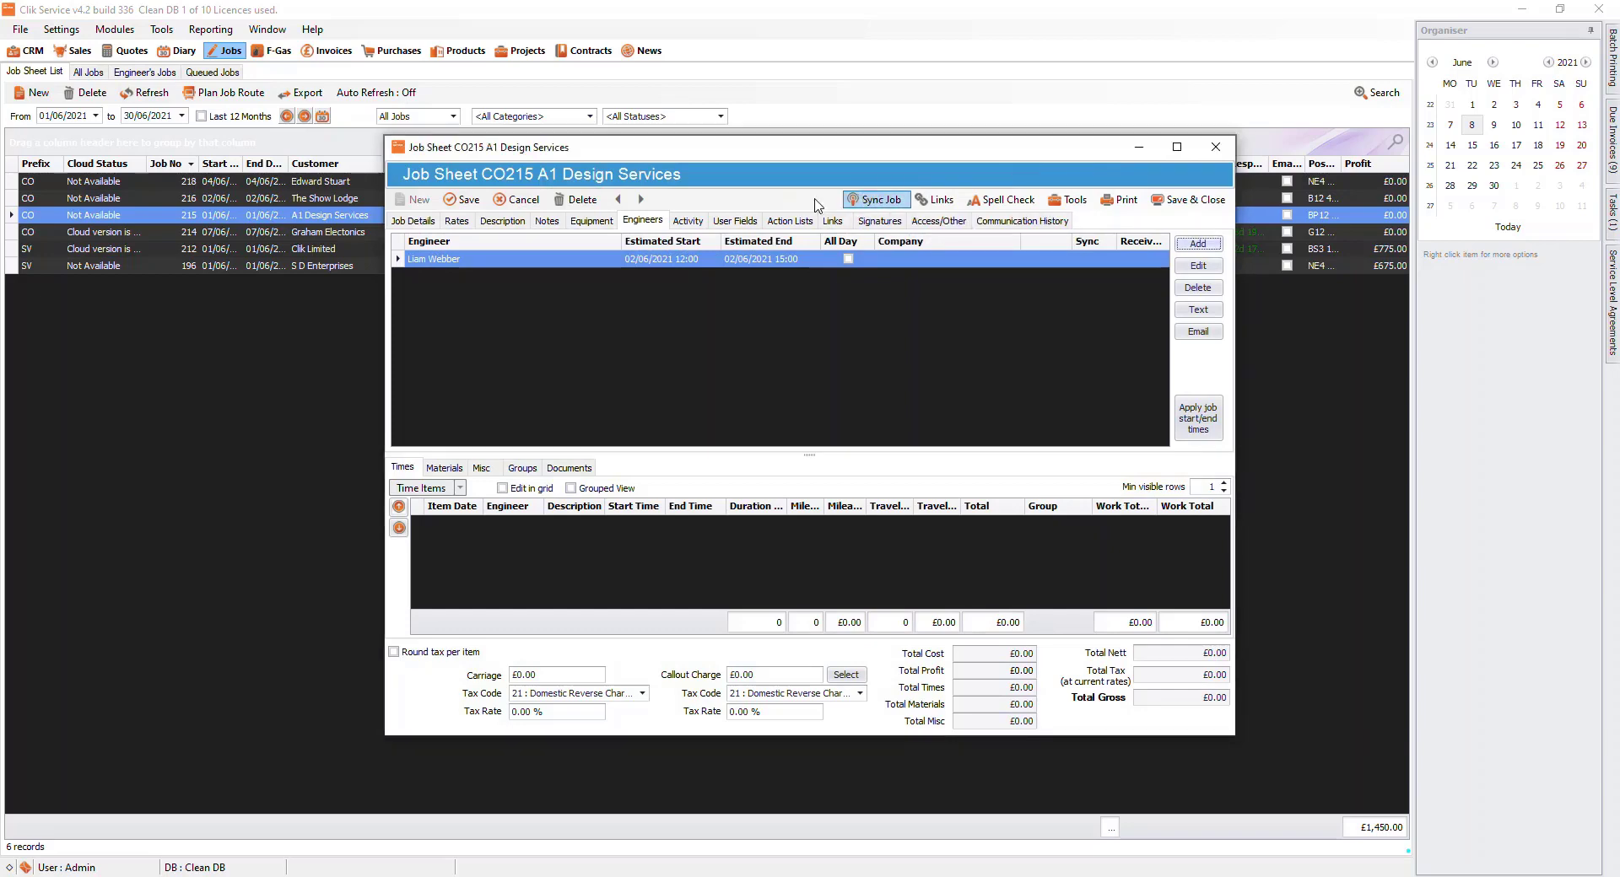
left_click(433, 222)
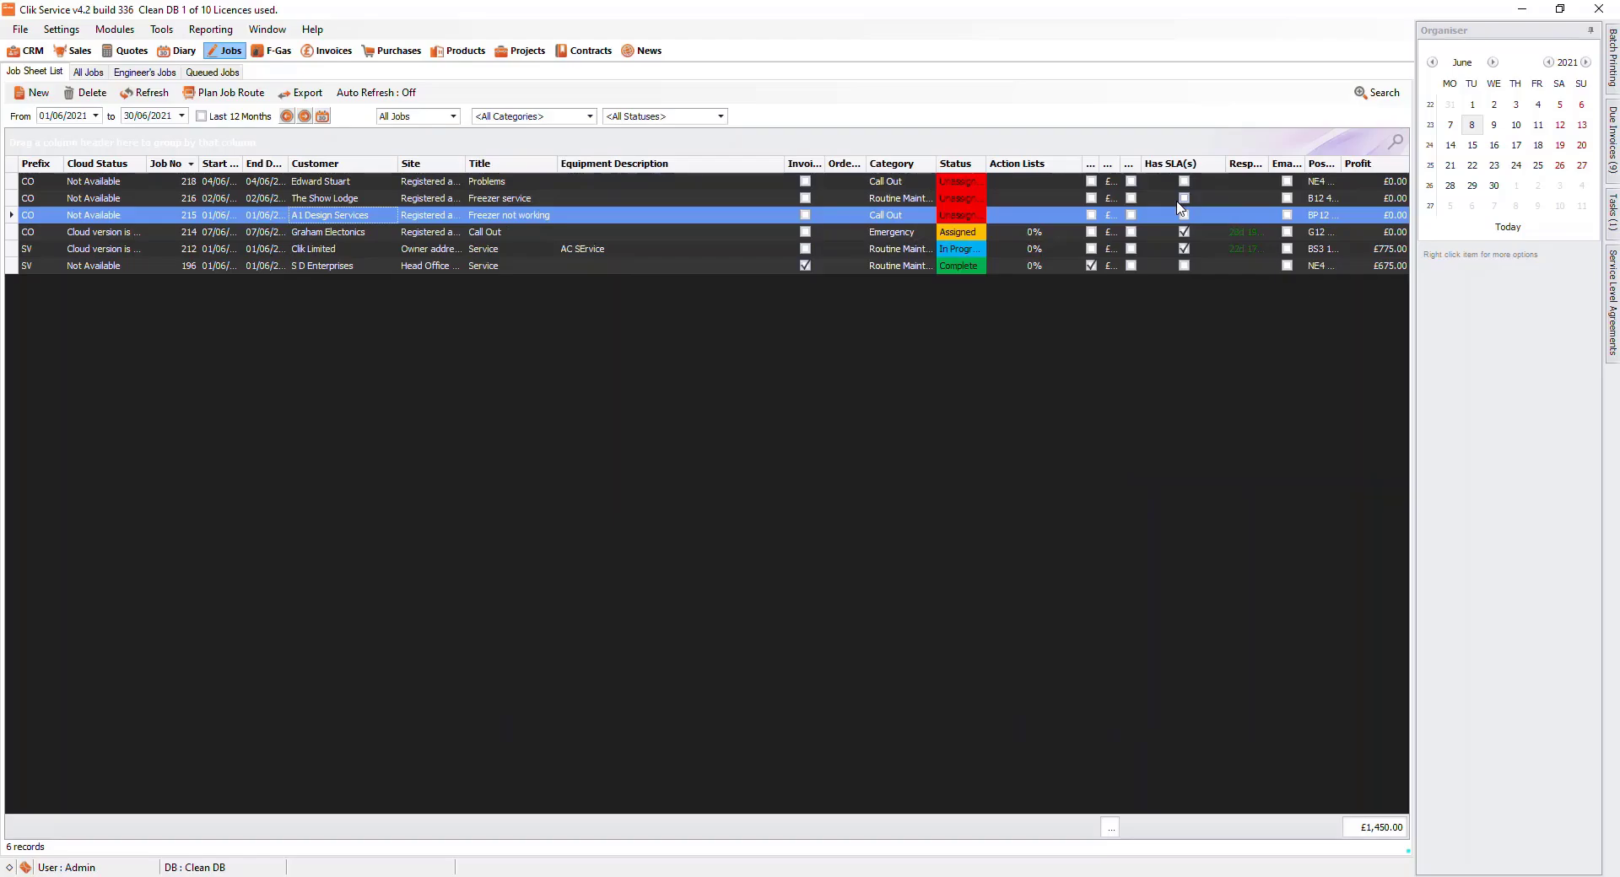
left_click(1006, 216)
Step: Open the Job Sheets module settings, keeping Unassigned as the default job status
left_click(66, 31)
left_click(82, 48)
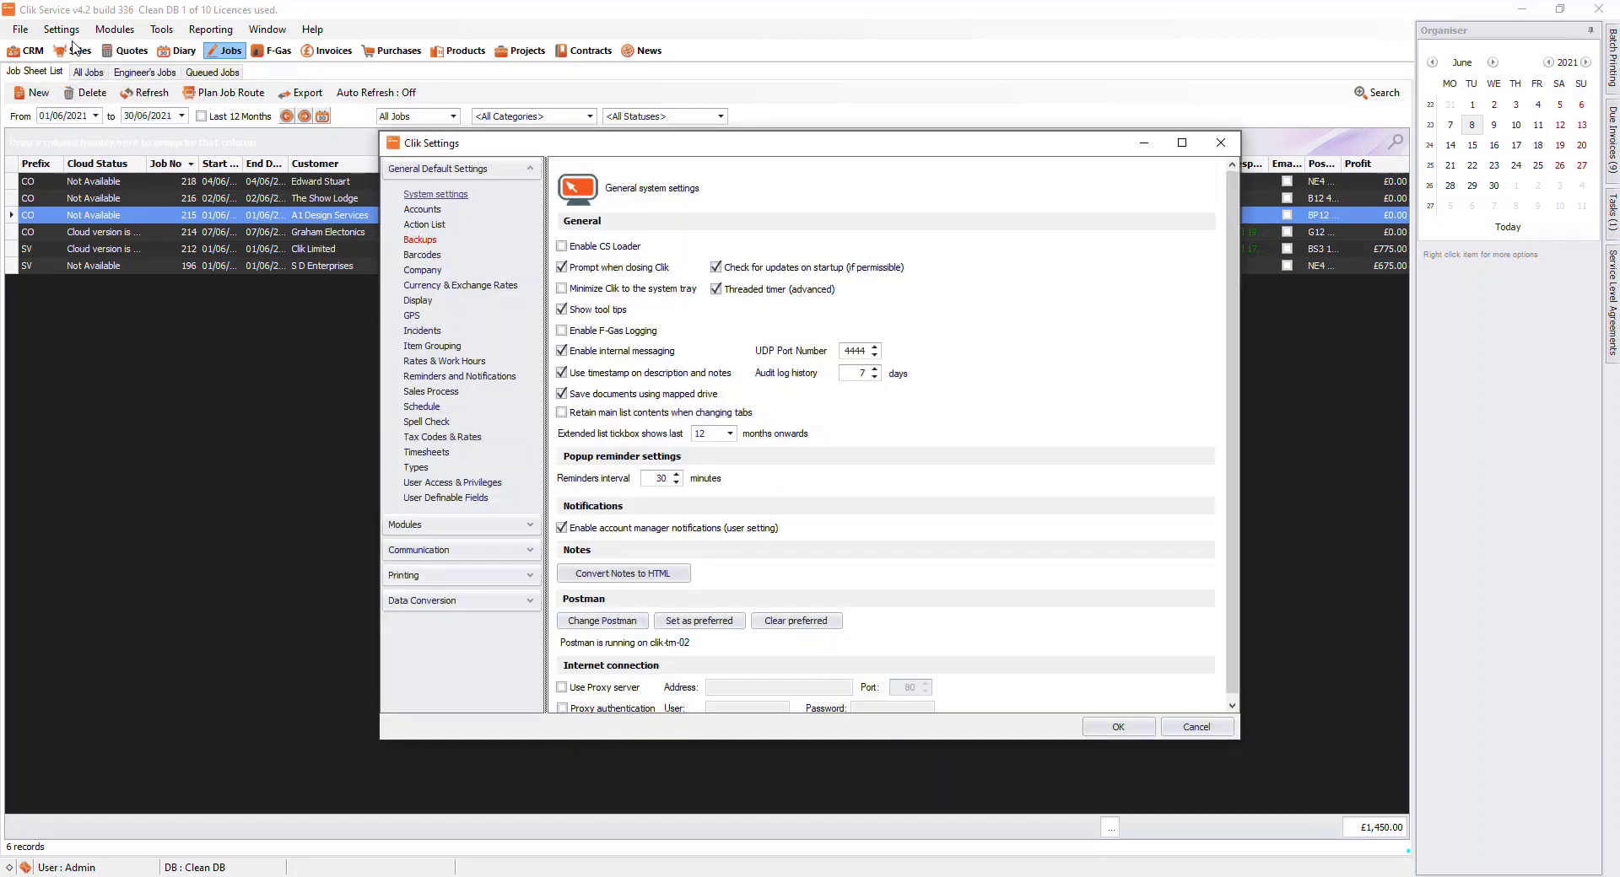
left_click(531, 526)
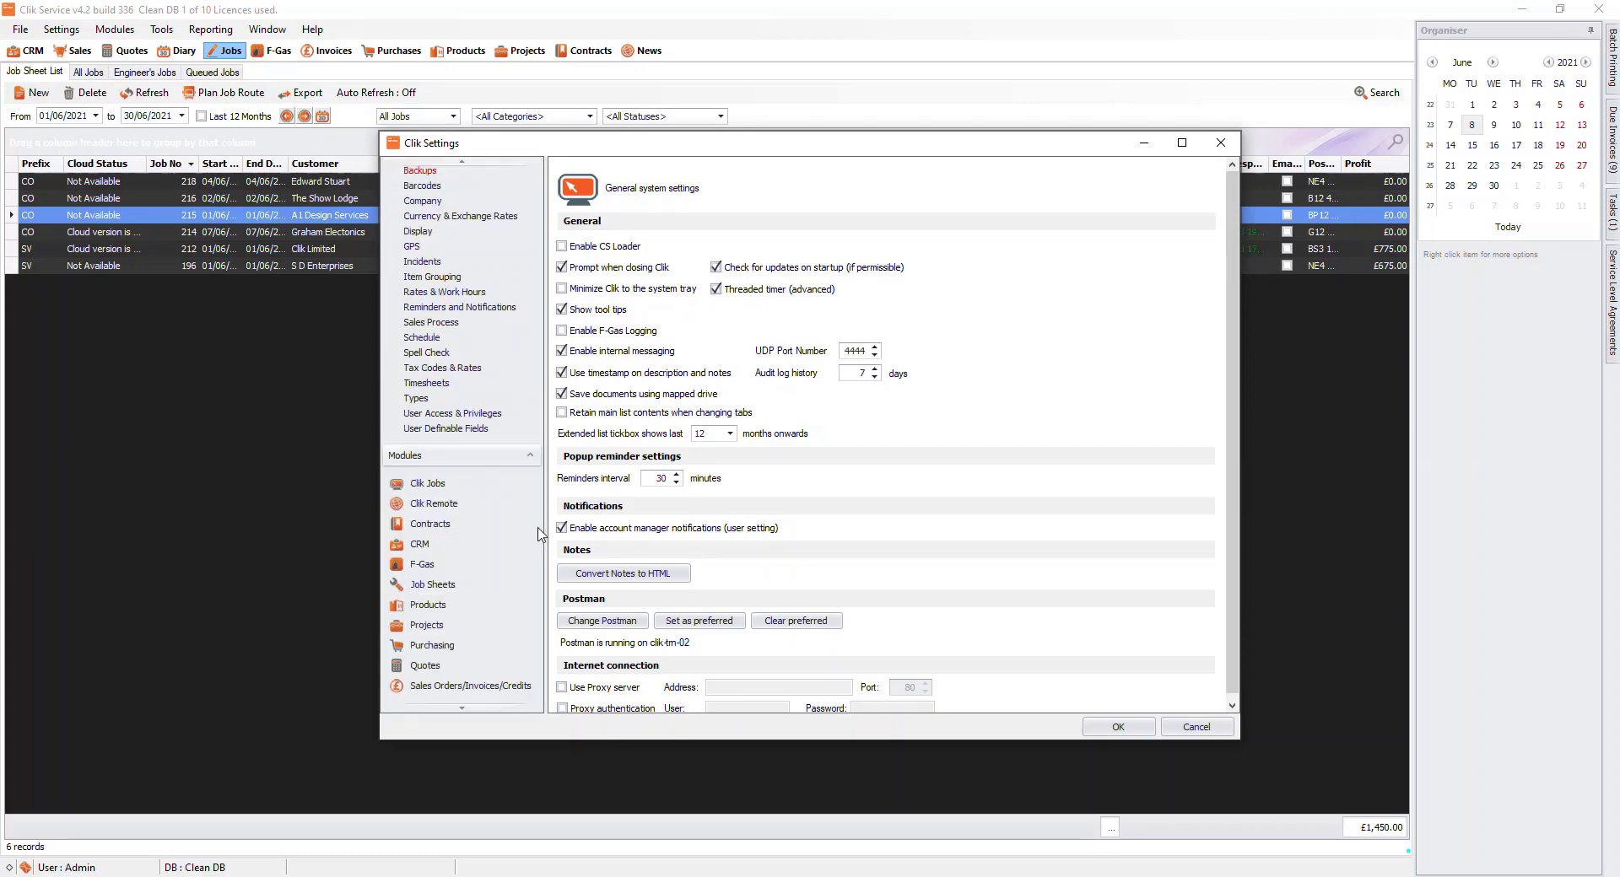
left_click(420, 586)
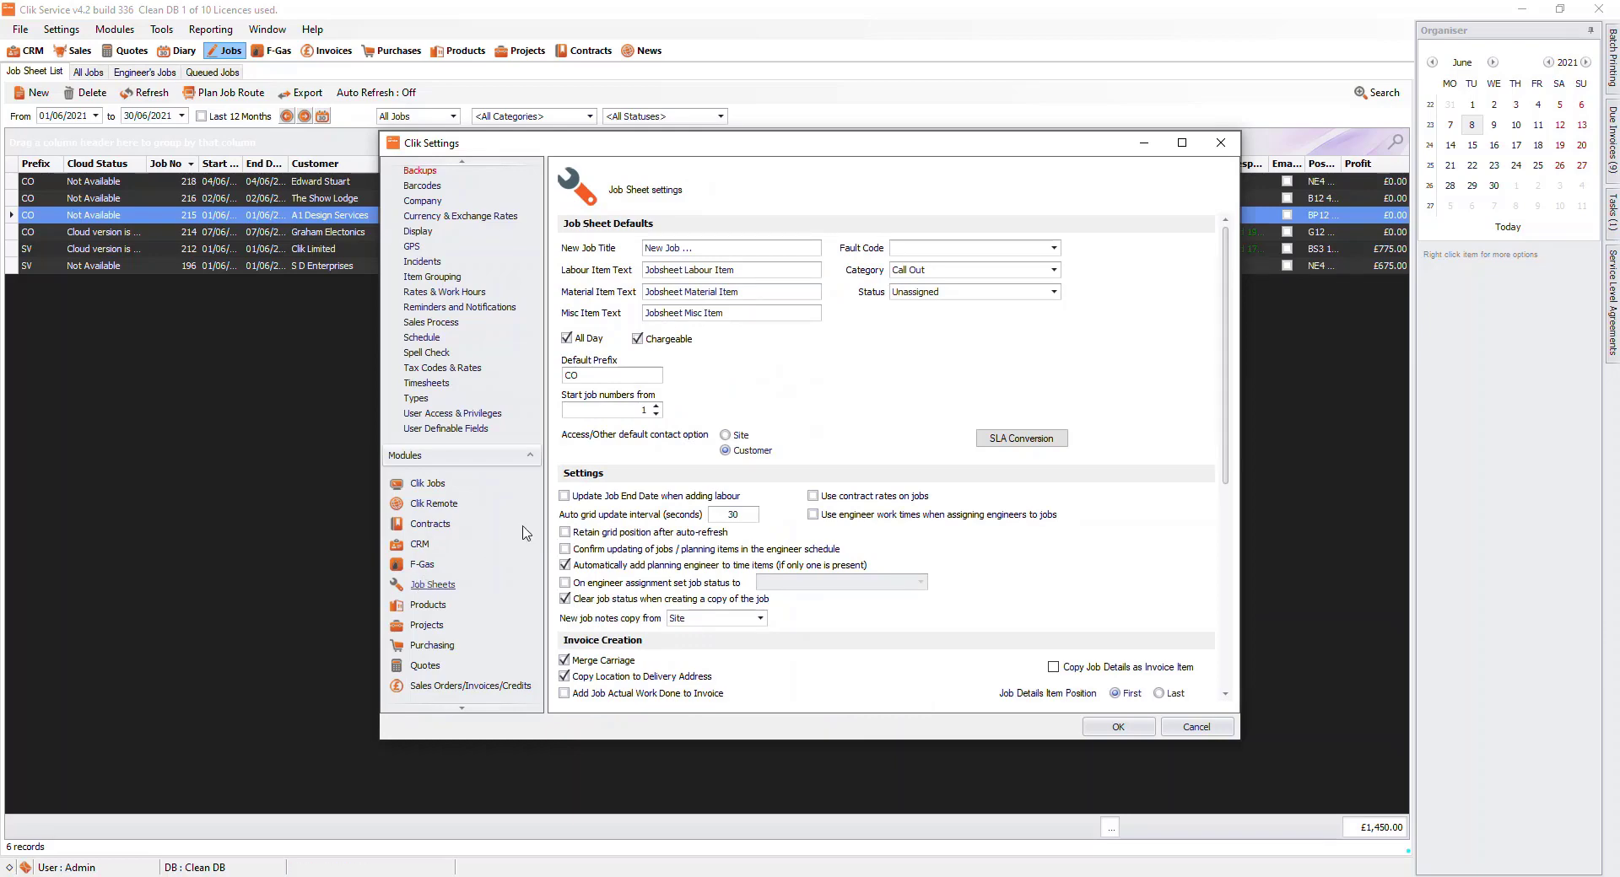
left_click(1005, 292)
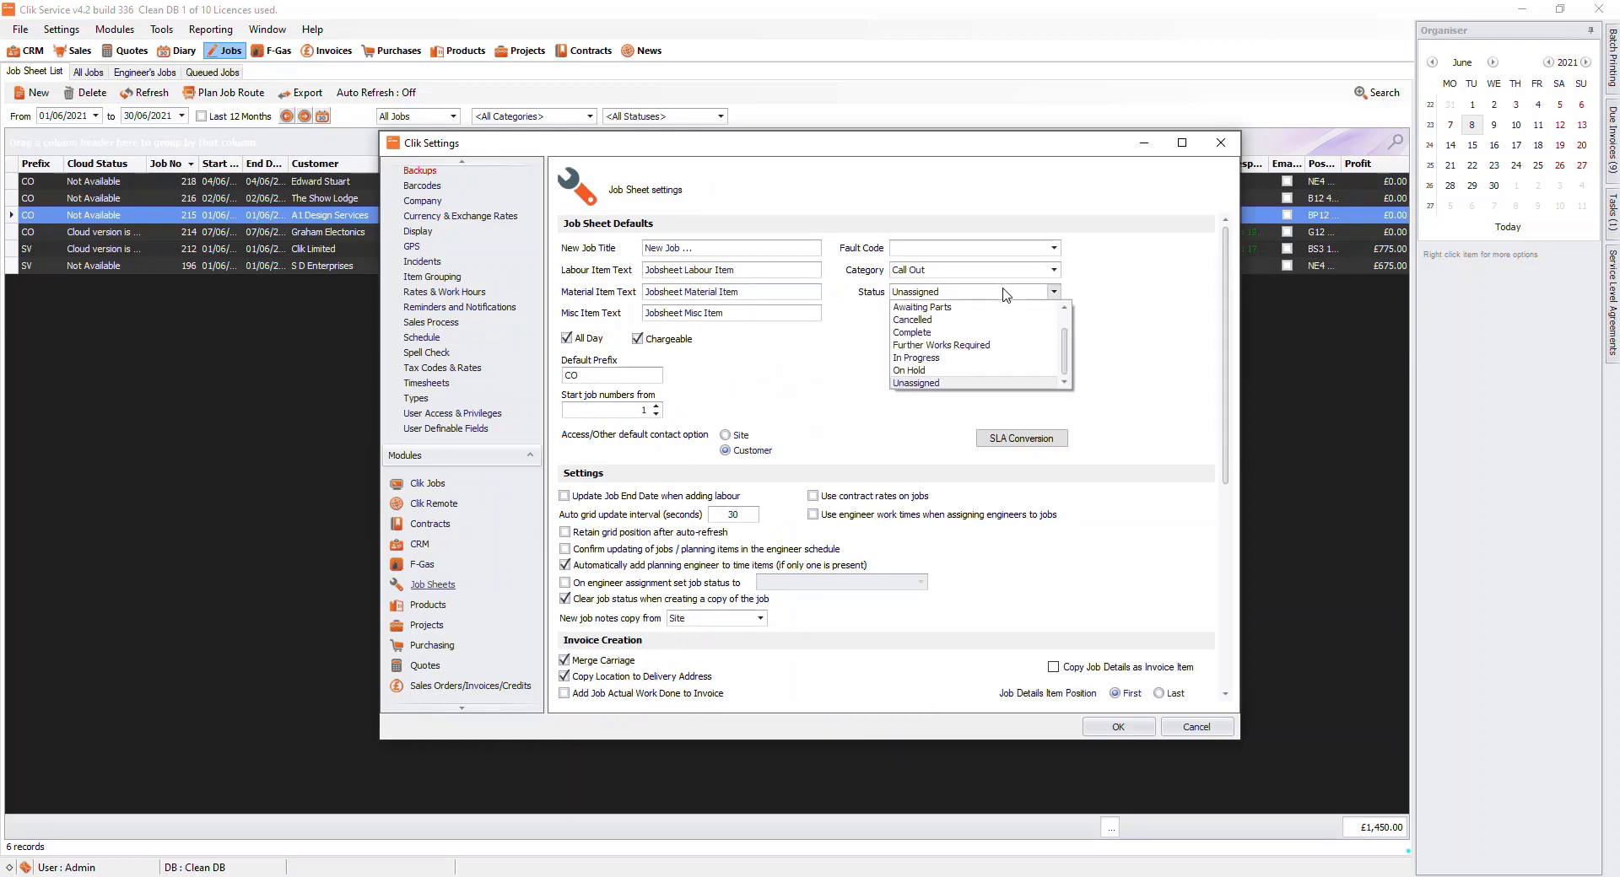
left_click(983, 382)
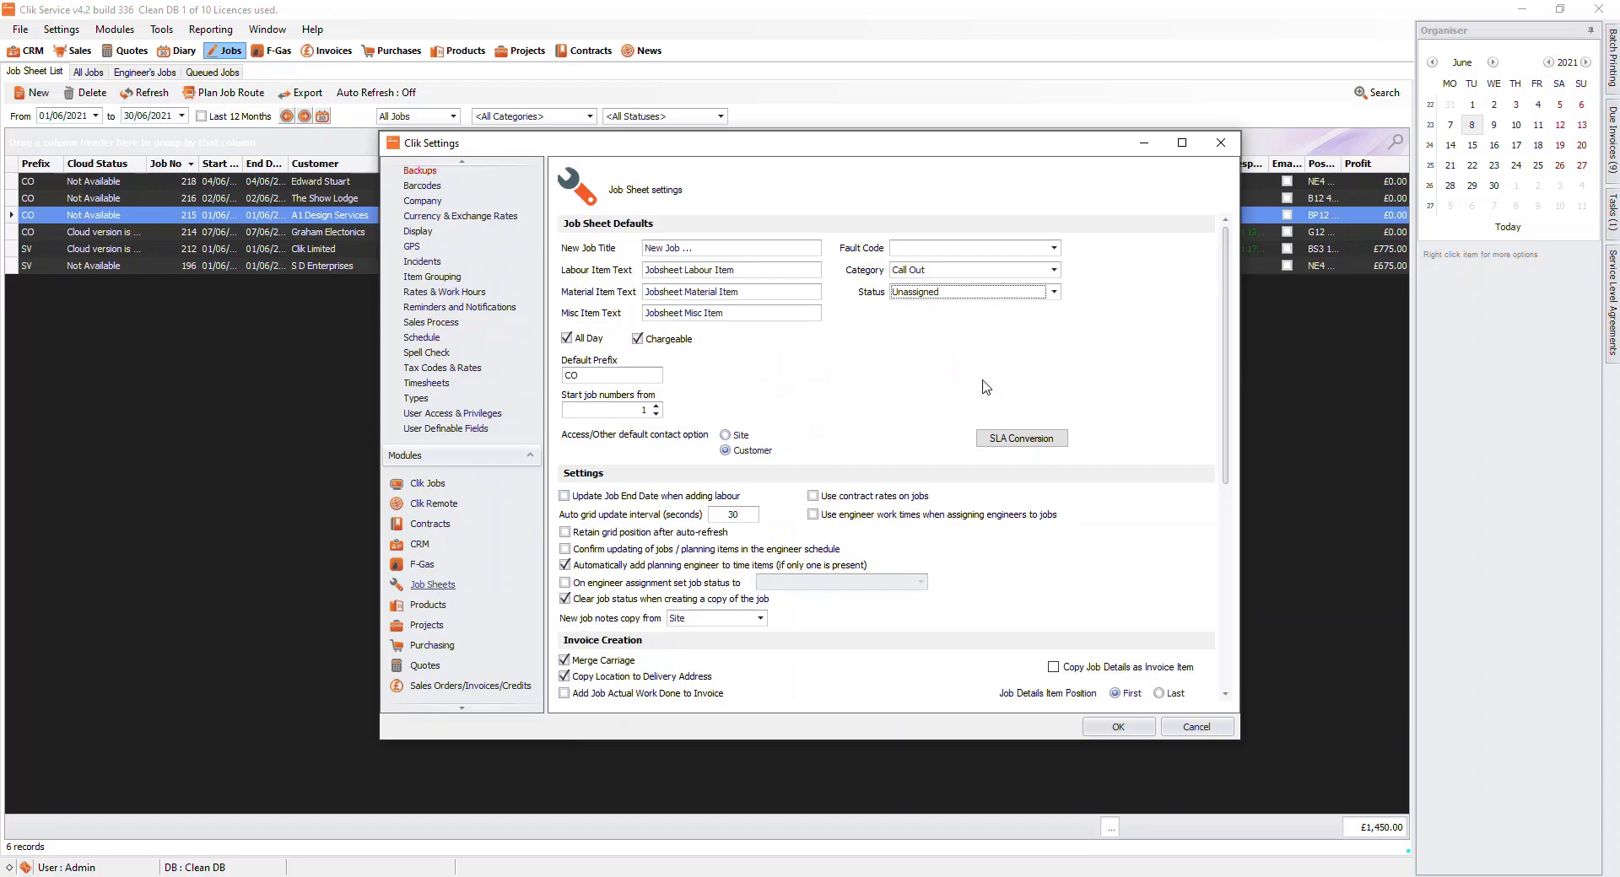
Step: Set job status to Assigned on engineer assignment and save the settings
left_click(573, 585)
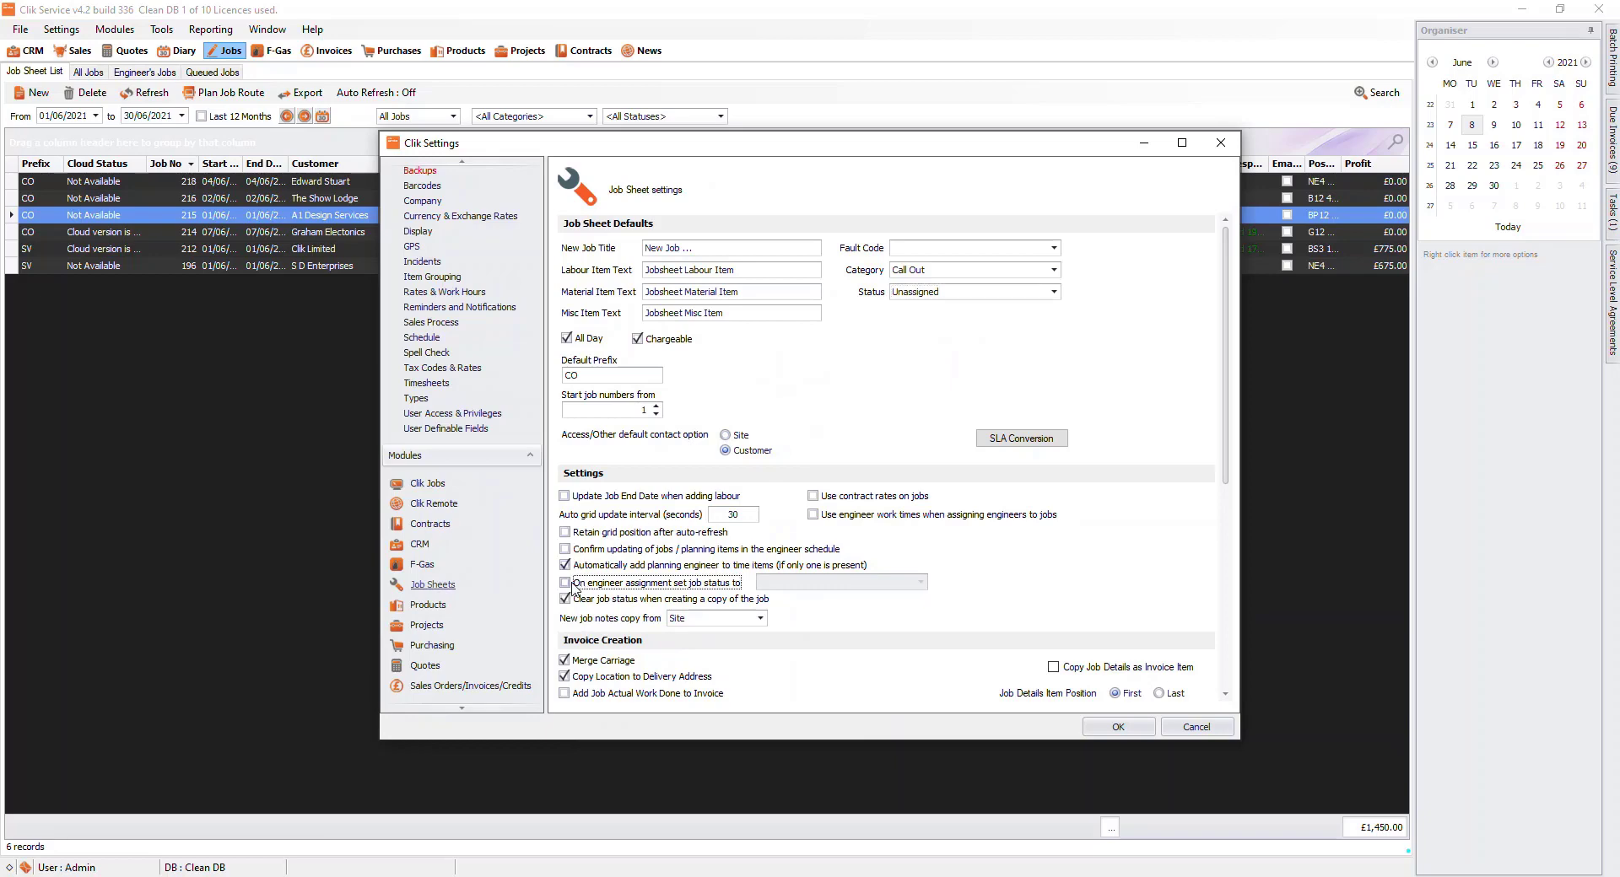
left_click(572, 585)
left_click(921, 582)
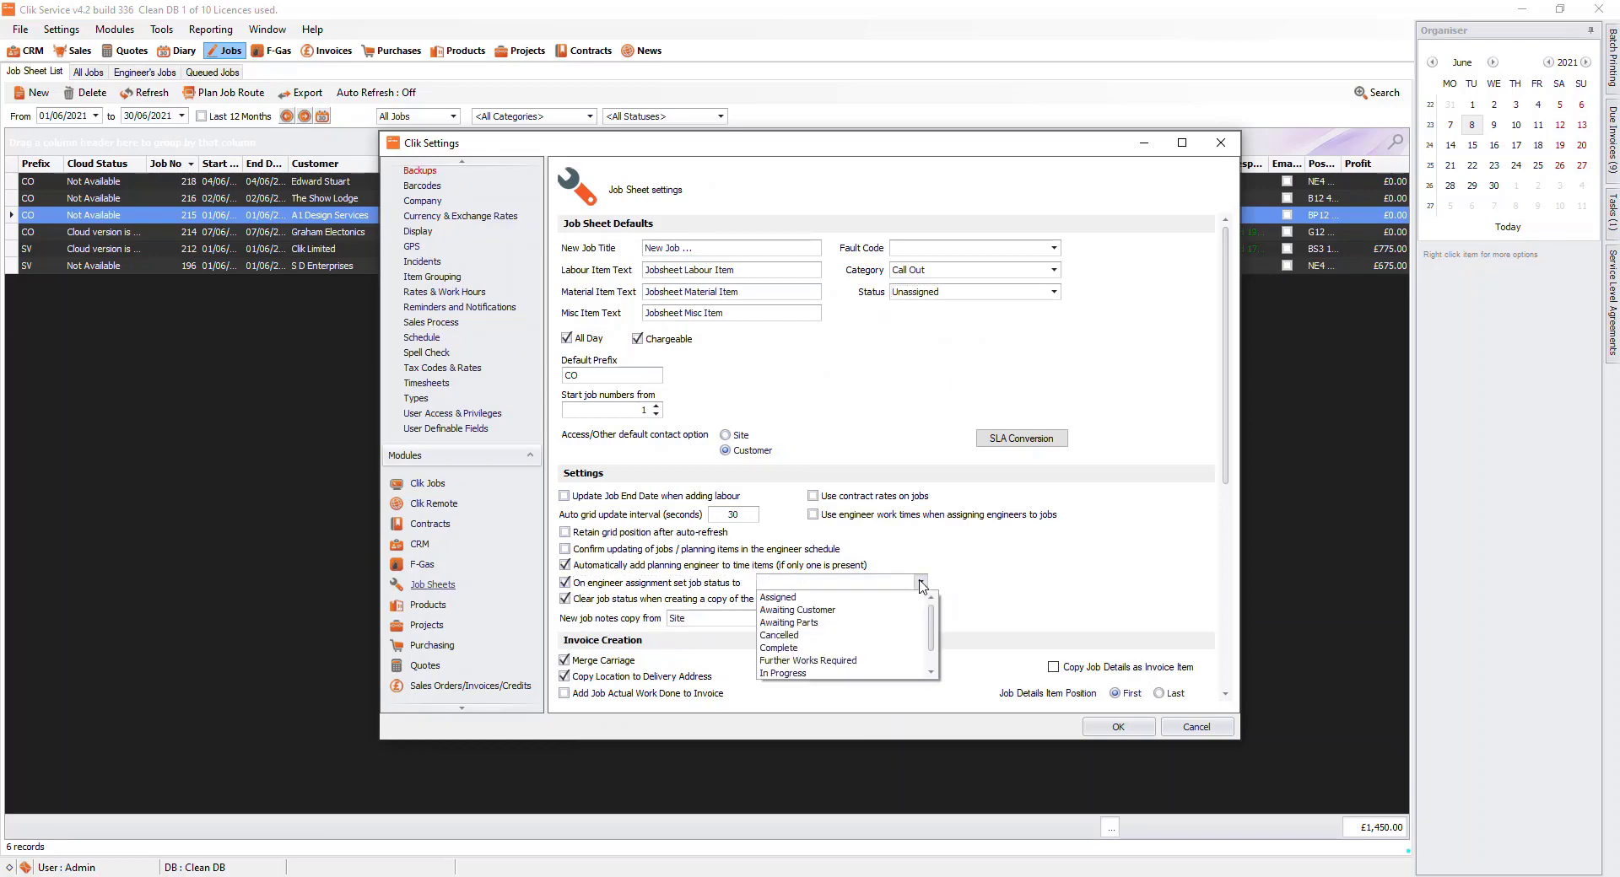
left_click(862, 598)
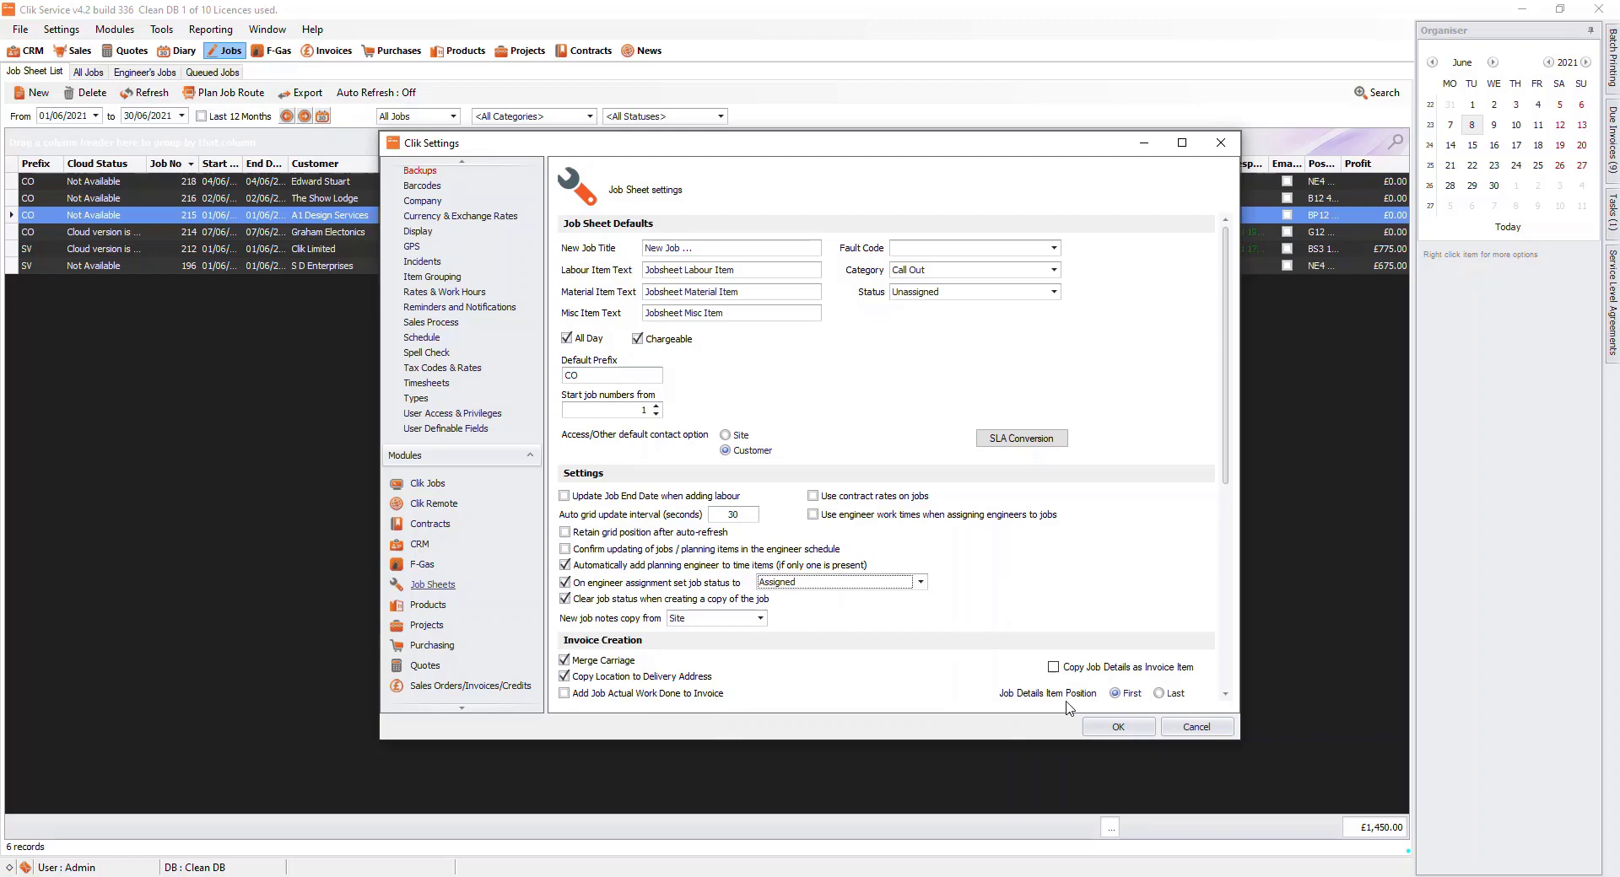
left_click(1130, 728)
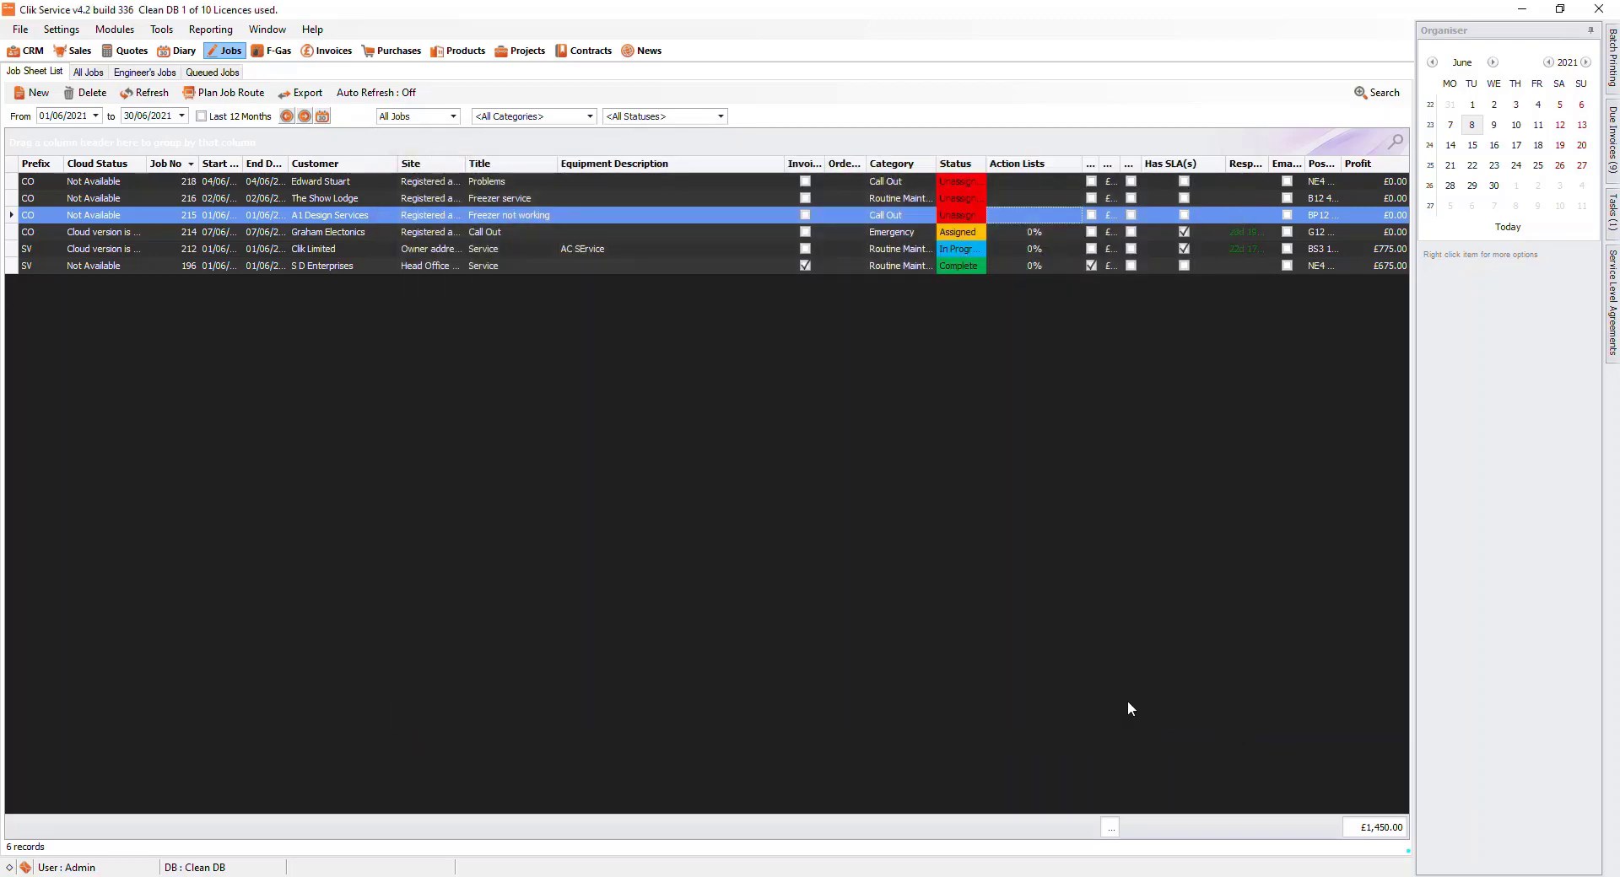
Step: Create a new blank job sheet for customer Bobs Building Supplies
left_click(35, 93)
left_click(47, 112)
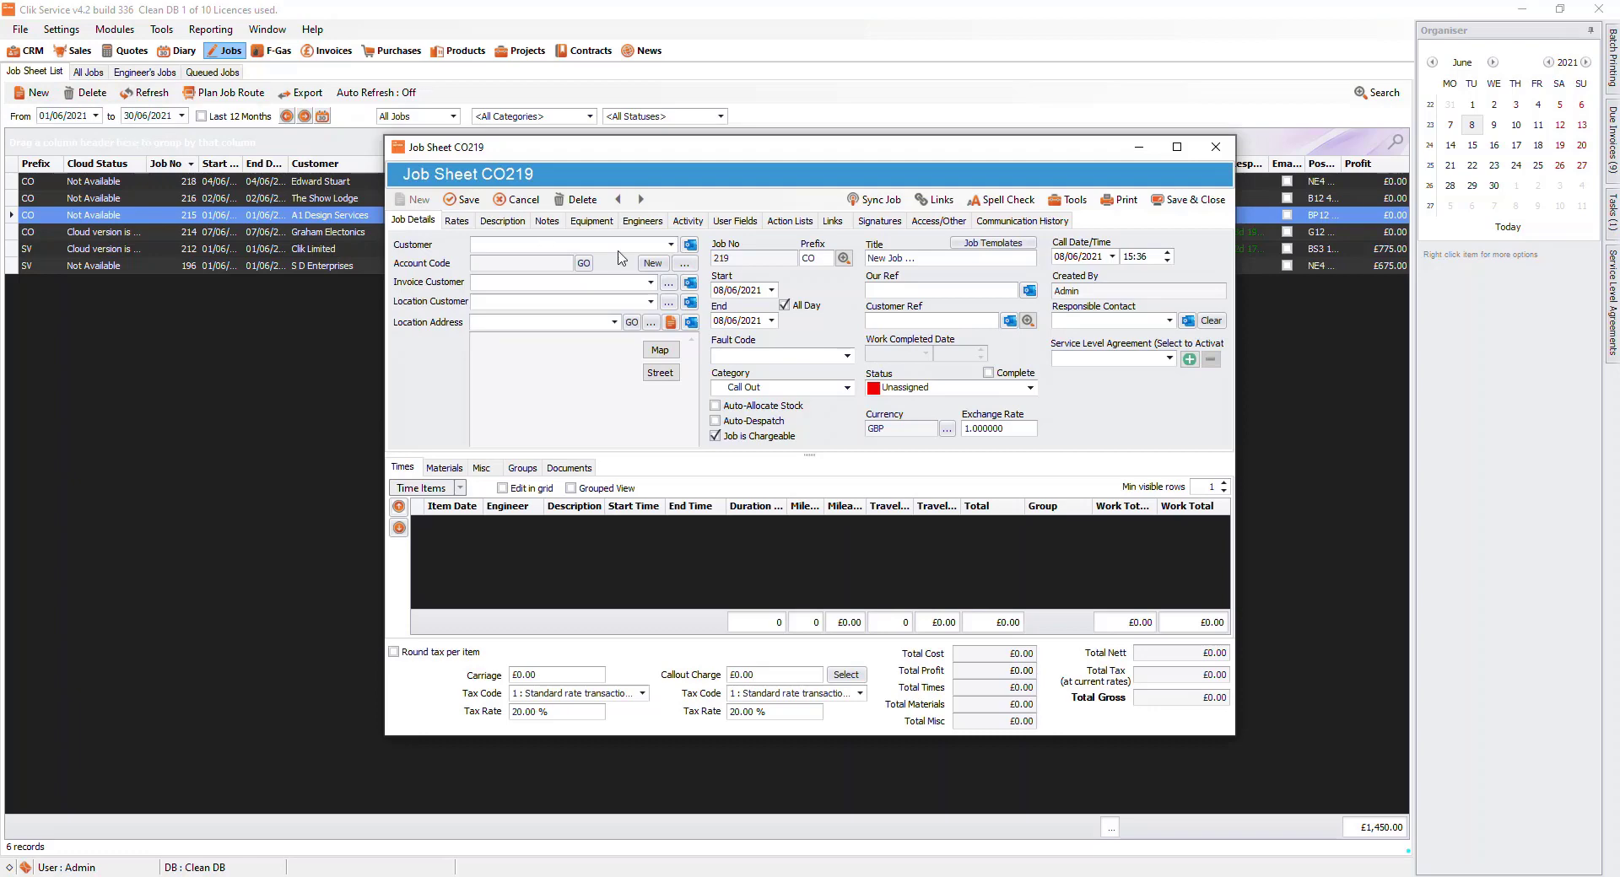
left_click(669, 245)
left_click(517, 298)
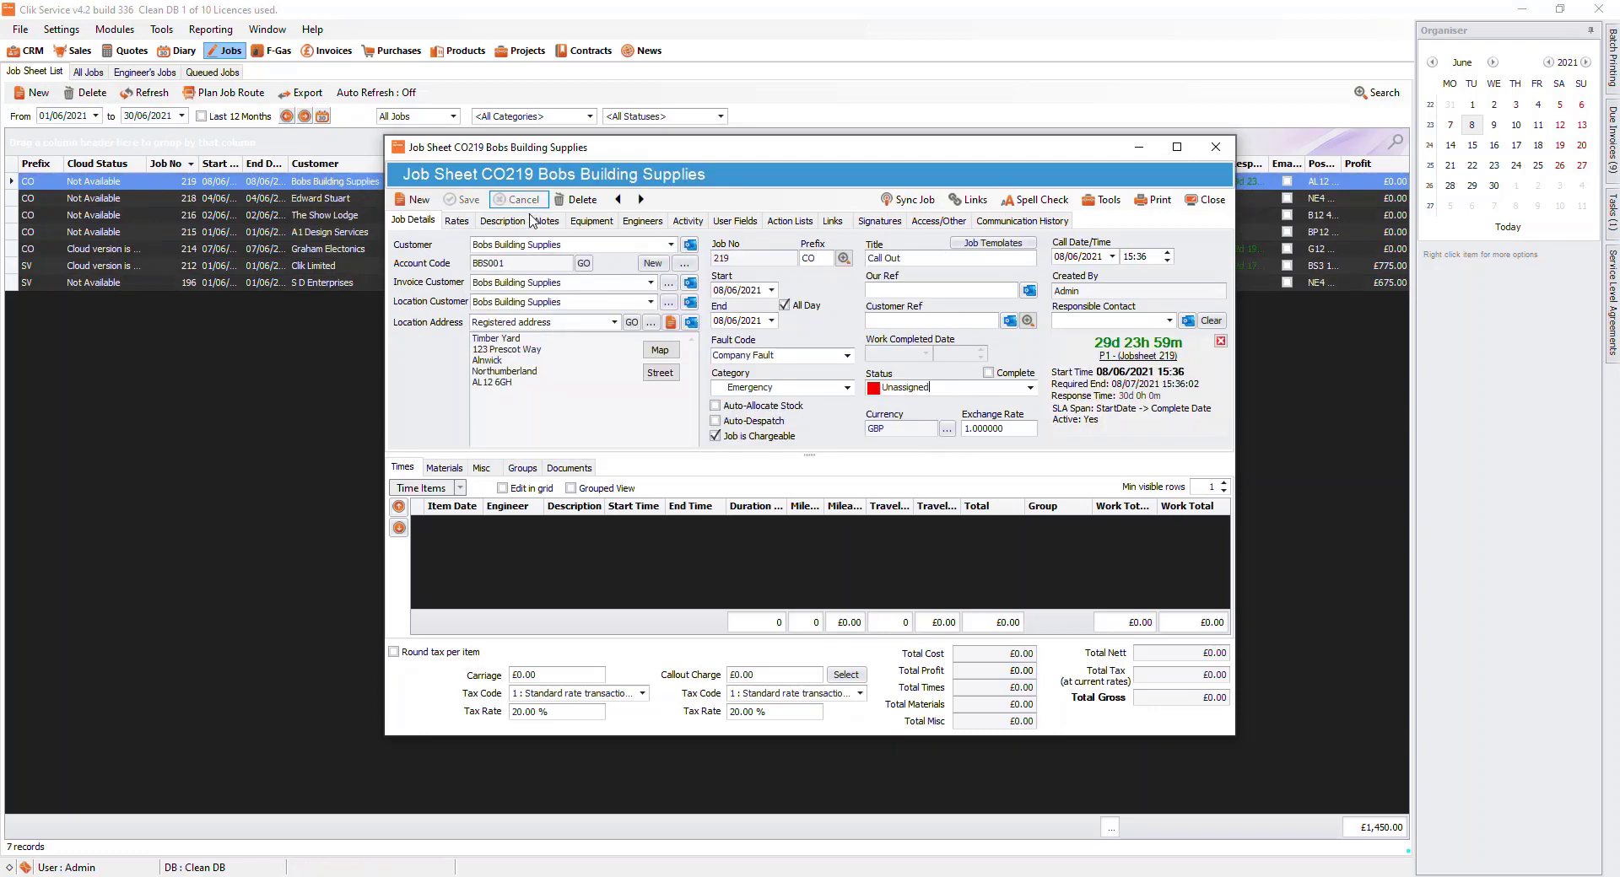
Step: Book the first engineer on Thursday 10 June, save job CO219 and close it
left_click(642, 220)
left_click(1197, 243)
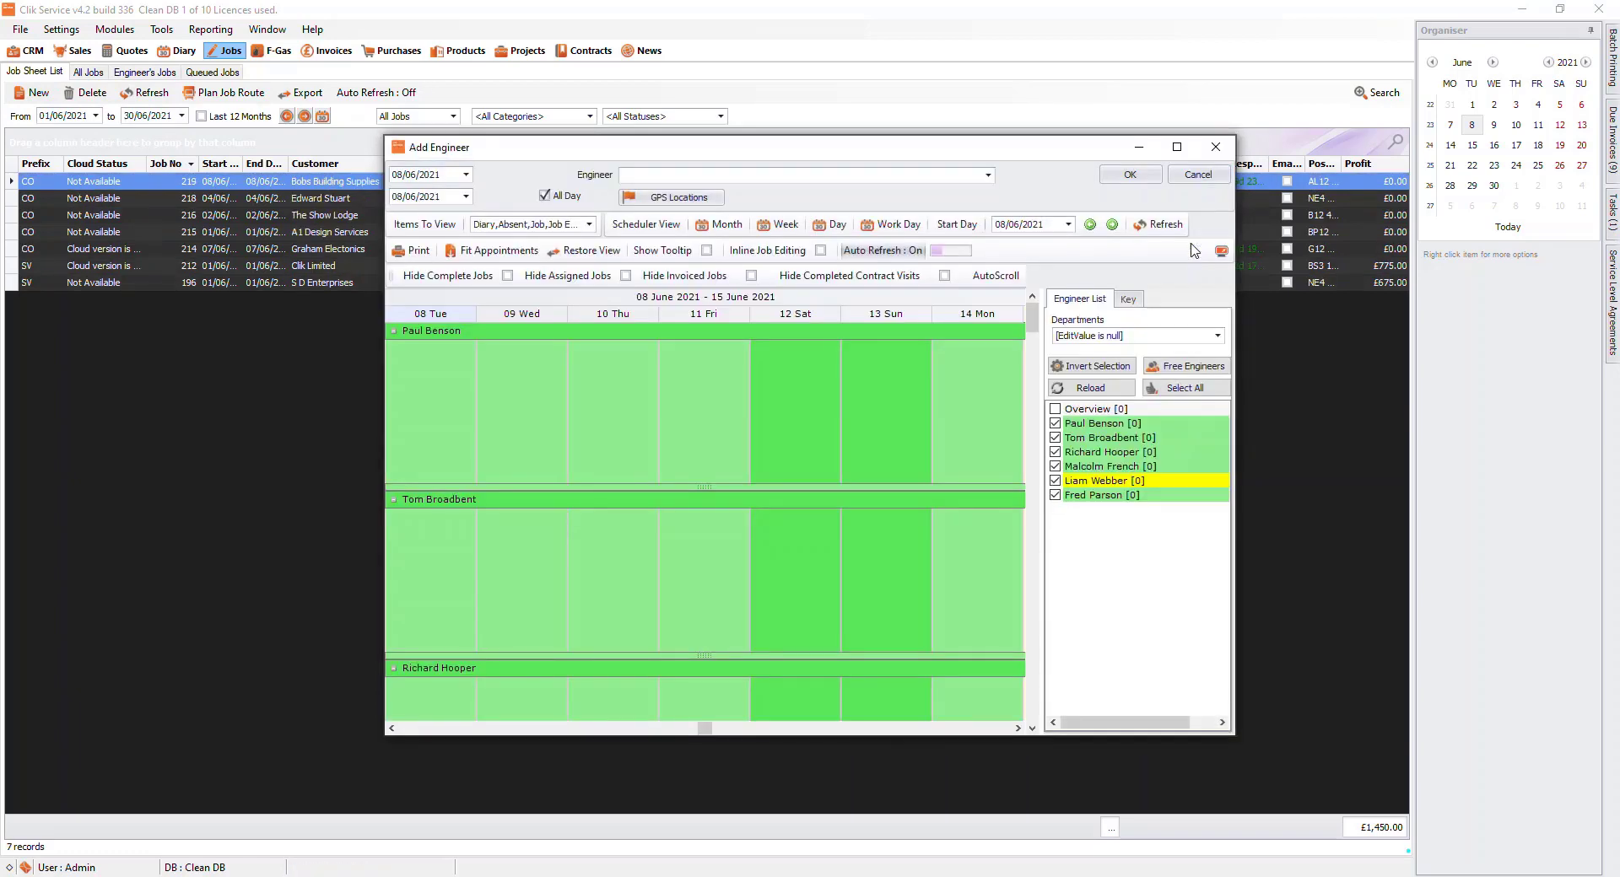
left_click(596, 368)
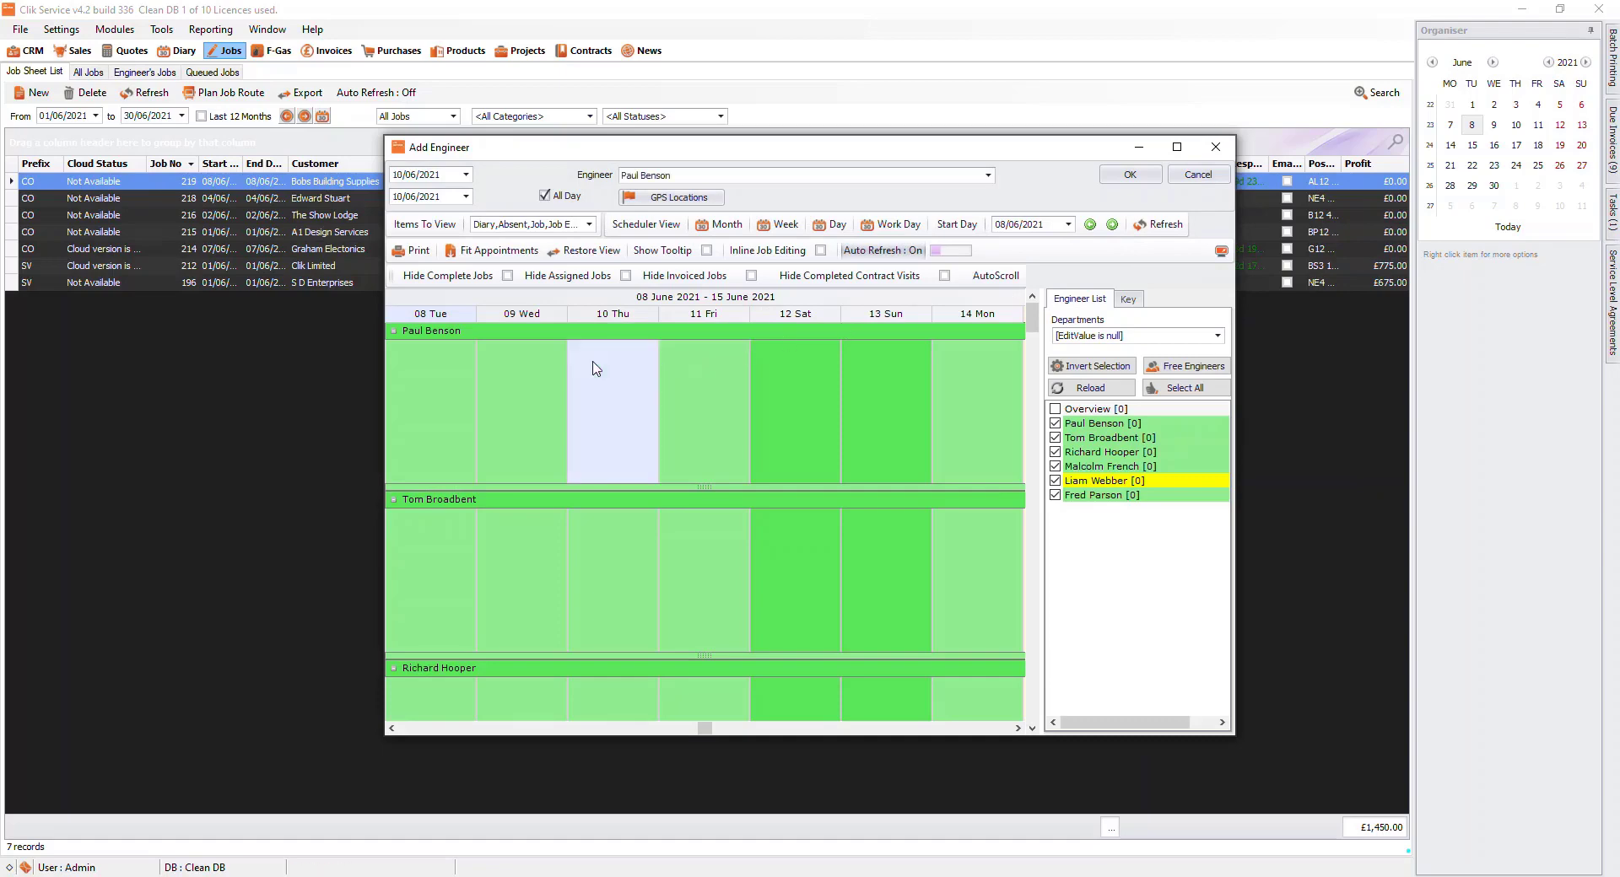
left_click(1156, 179)
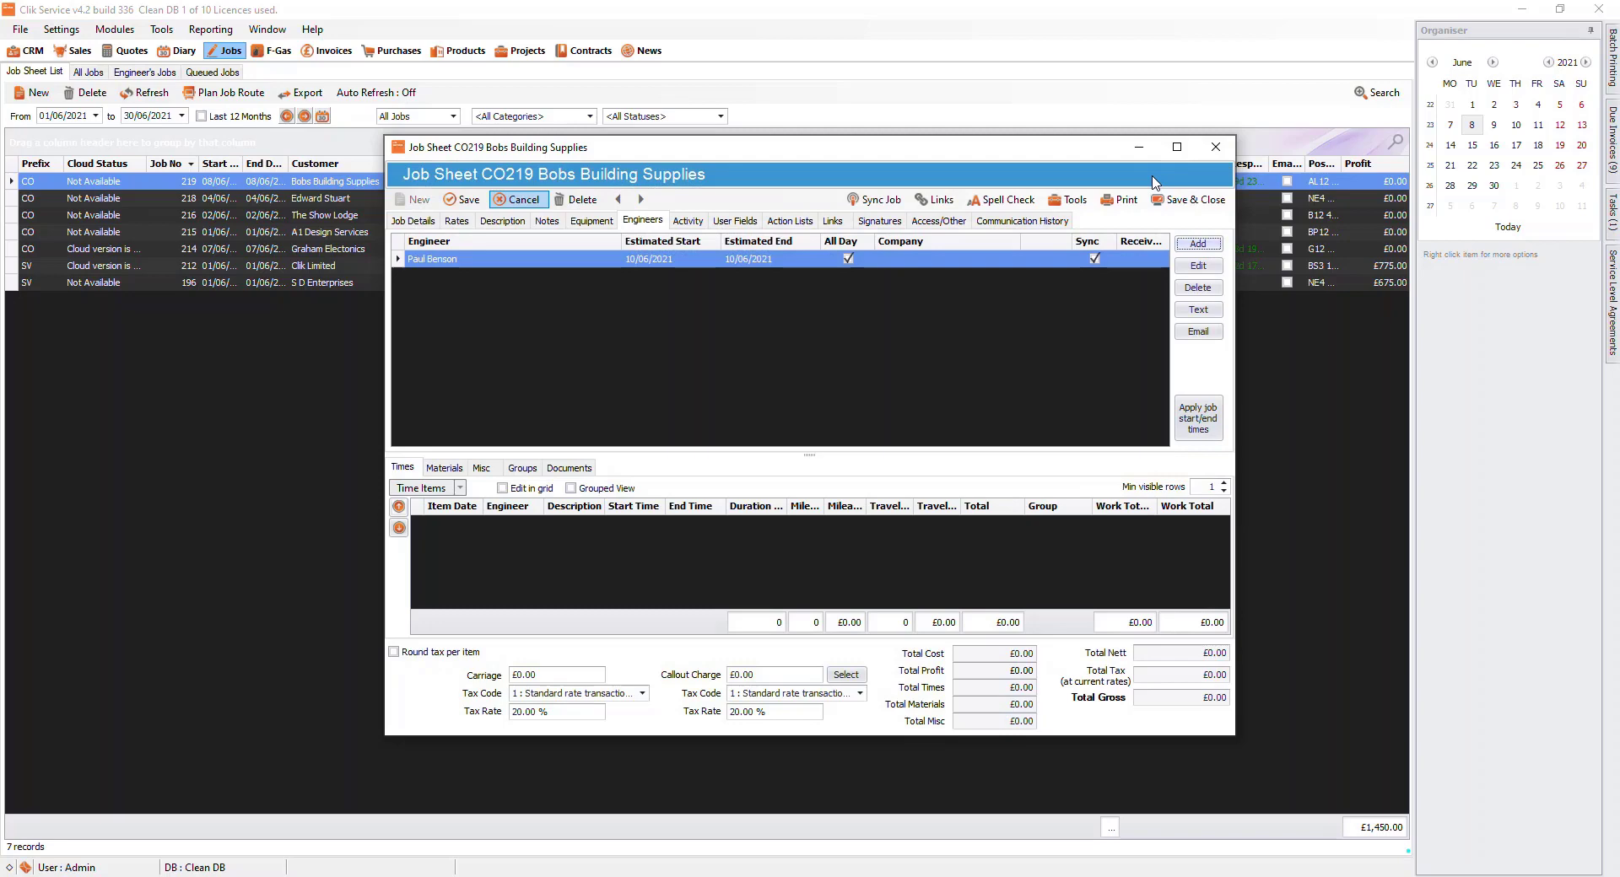
left_click(475, 202)
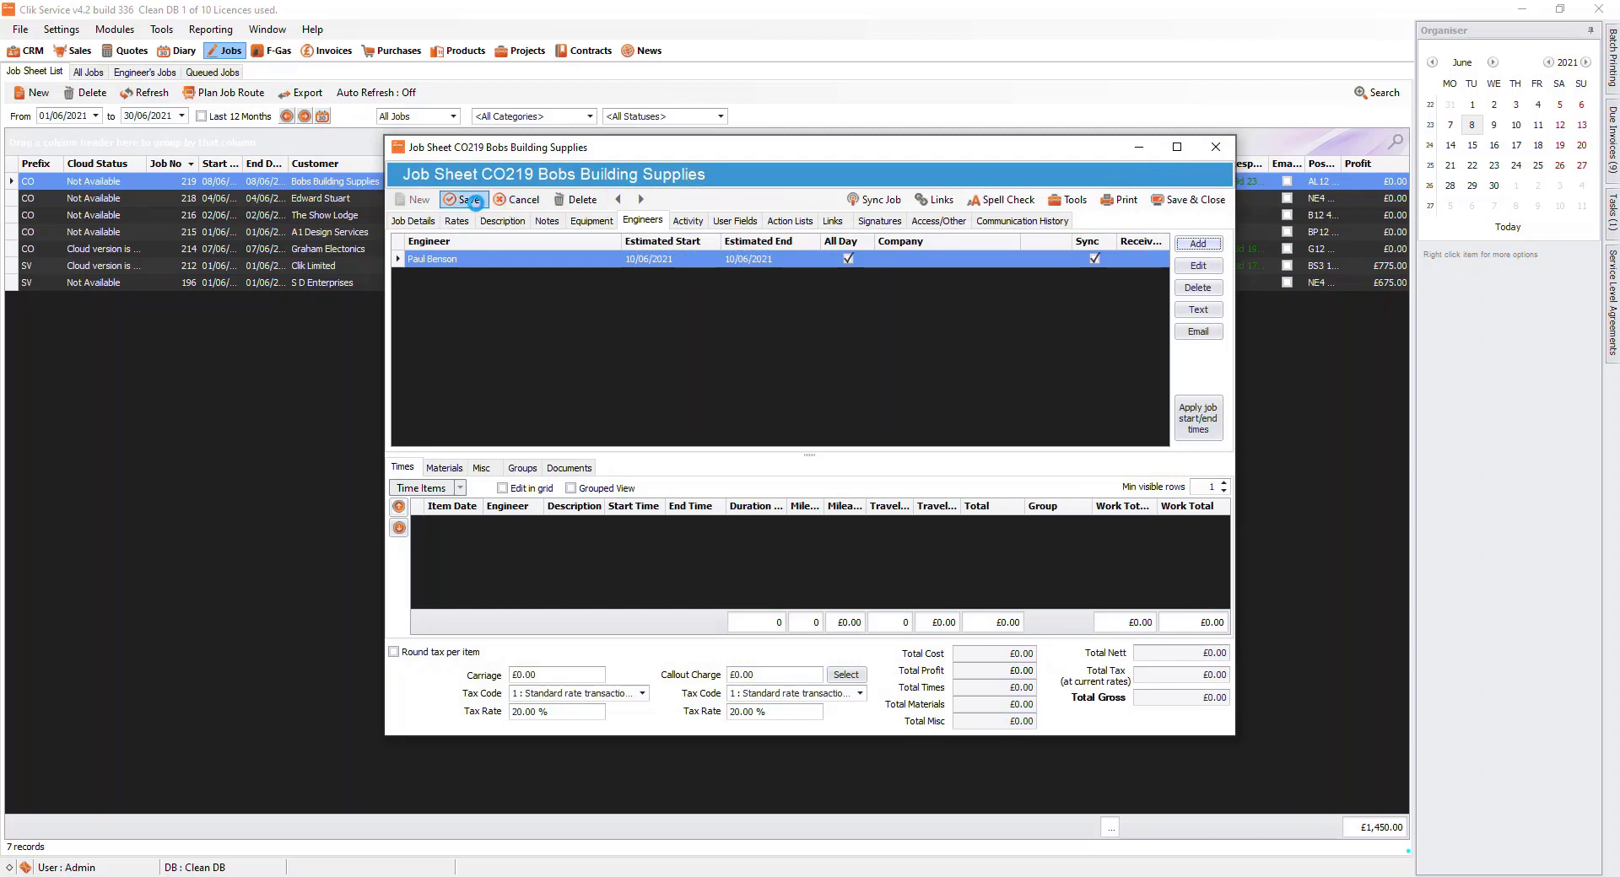
left_click(429, 223)
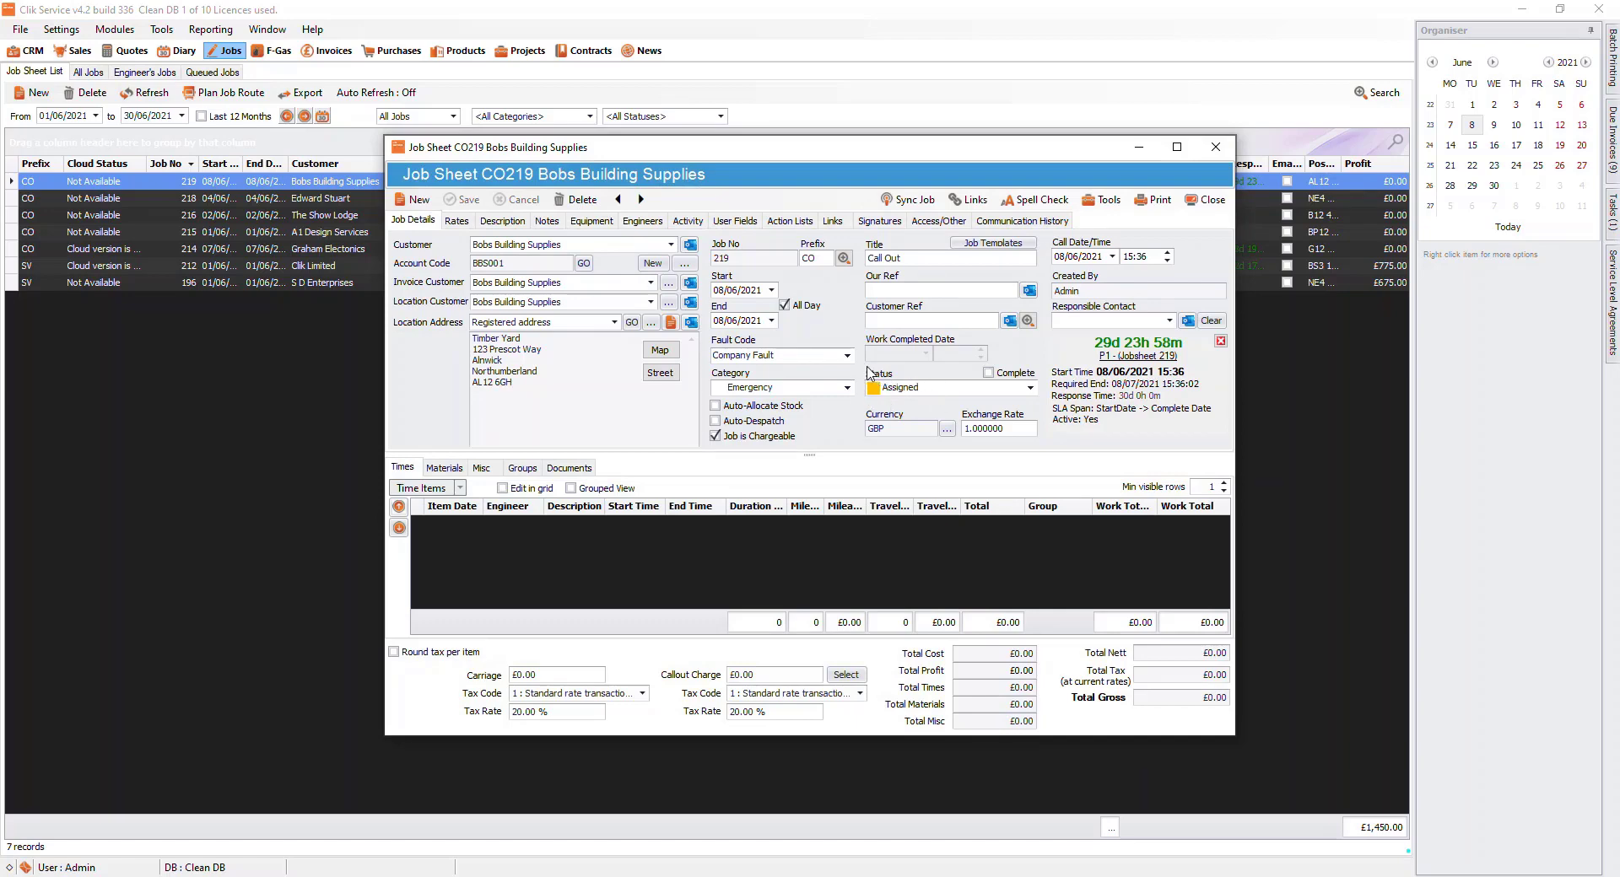
left_click(1207, 200)
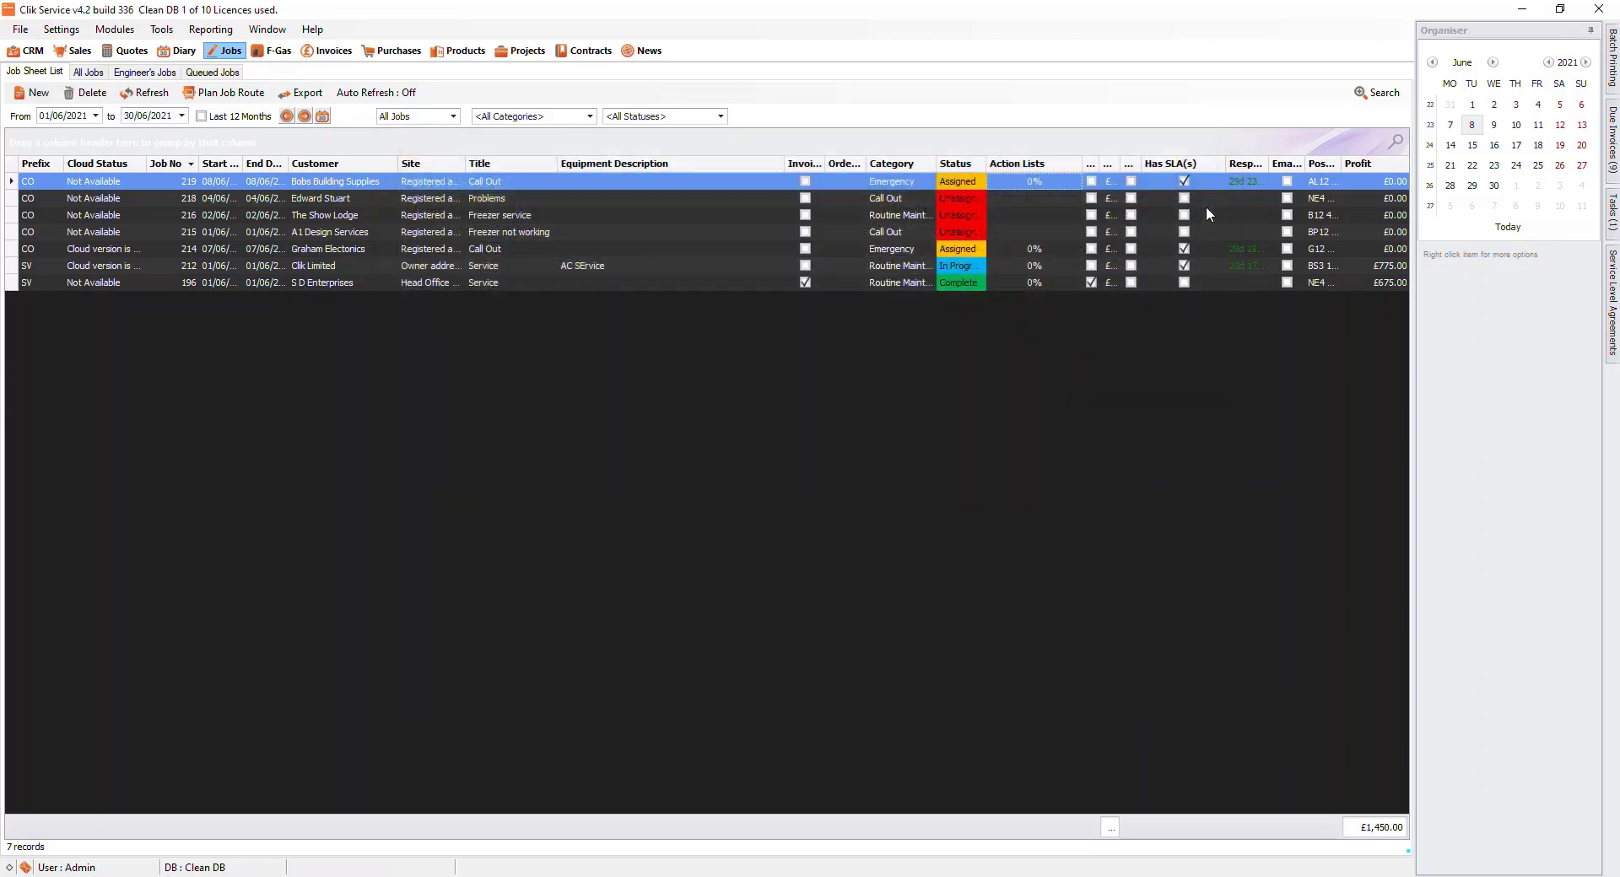
Step: Open the engineer schedule, then view job 216 for The Show Lodge and close it unchanged
left_click(181, 51)
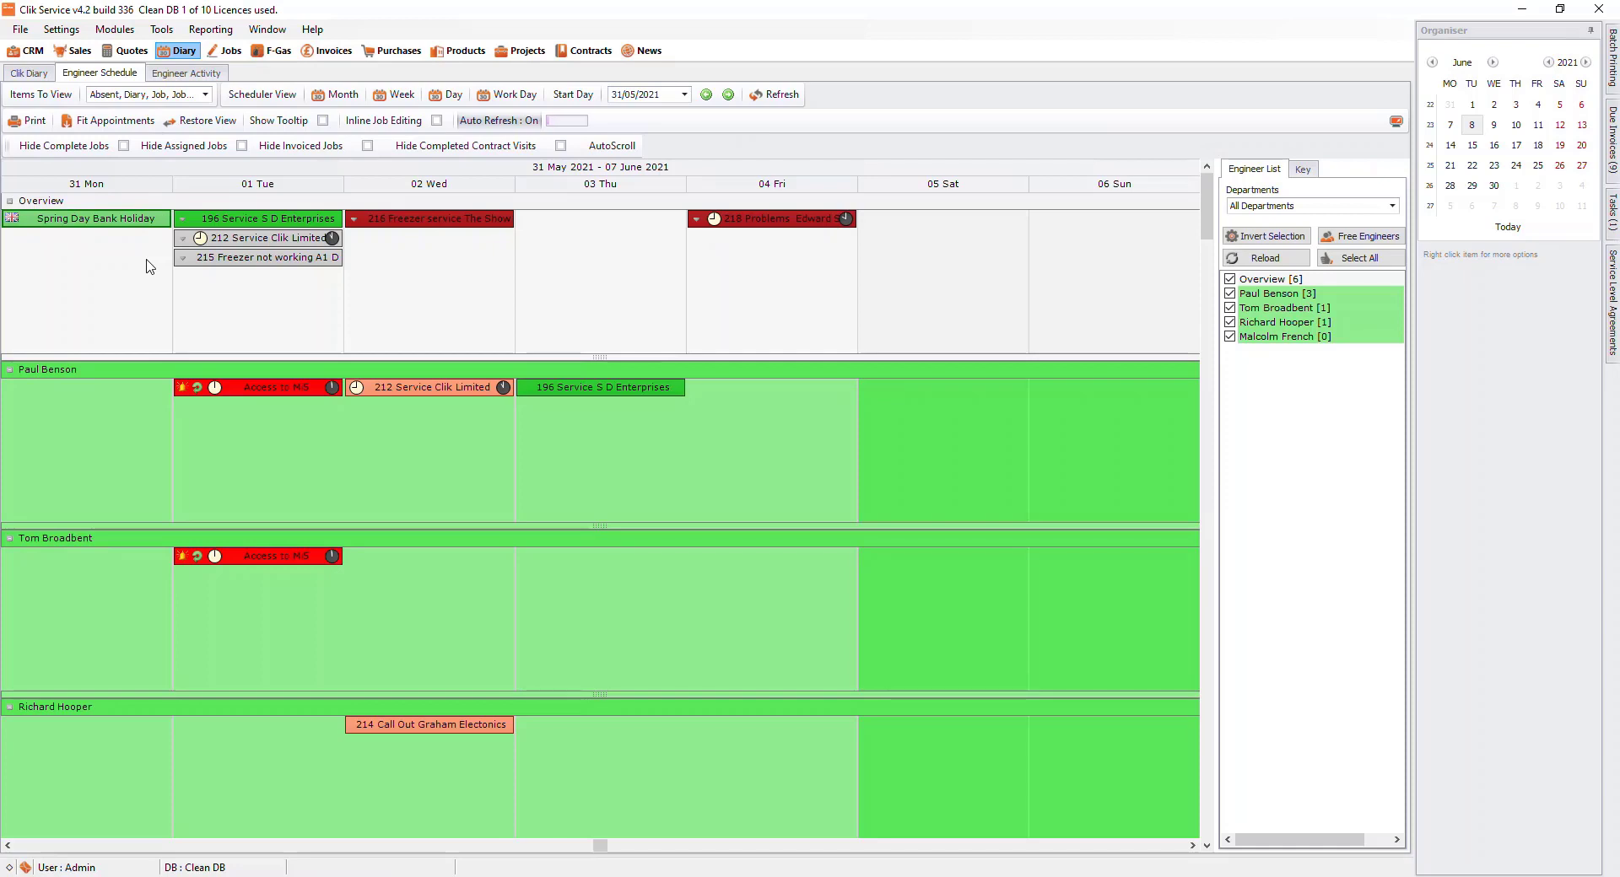
double_click(363, 220)
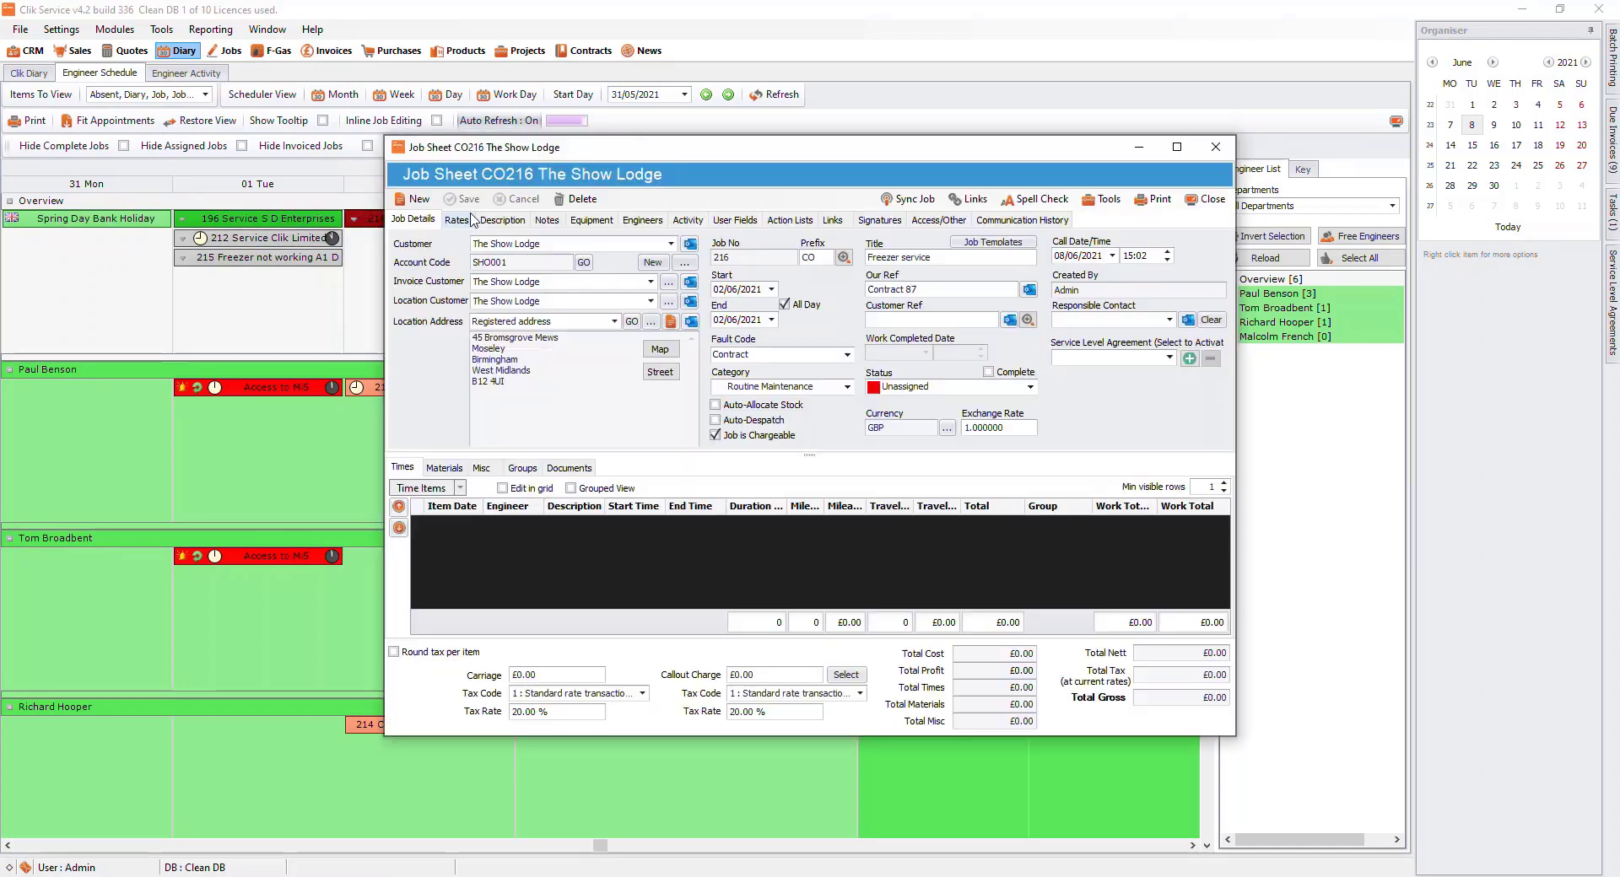
left_click(643, 220)
left_click(1207, 244)
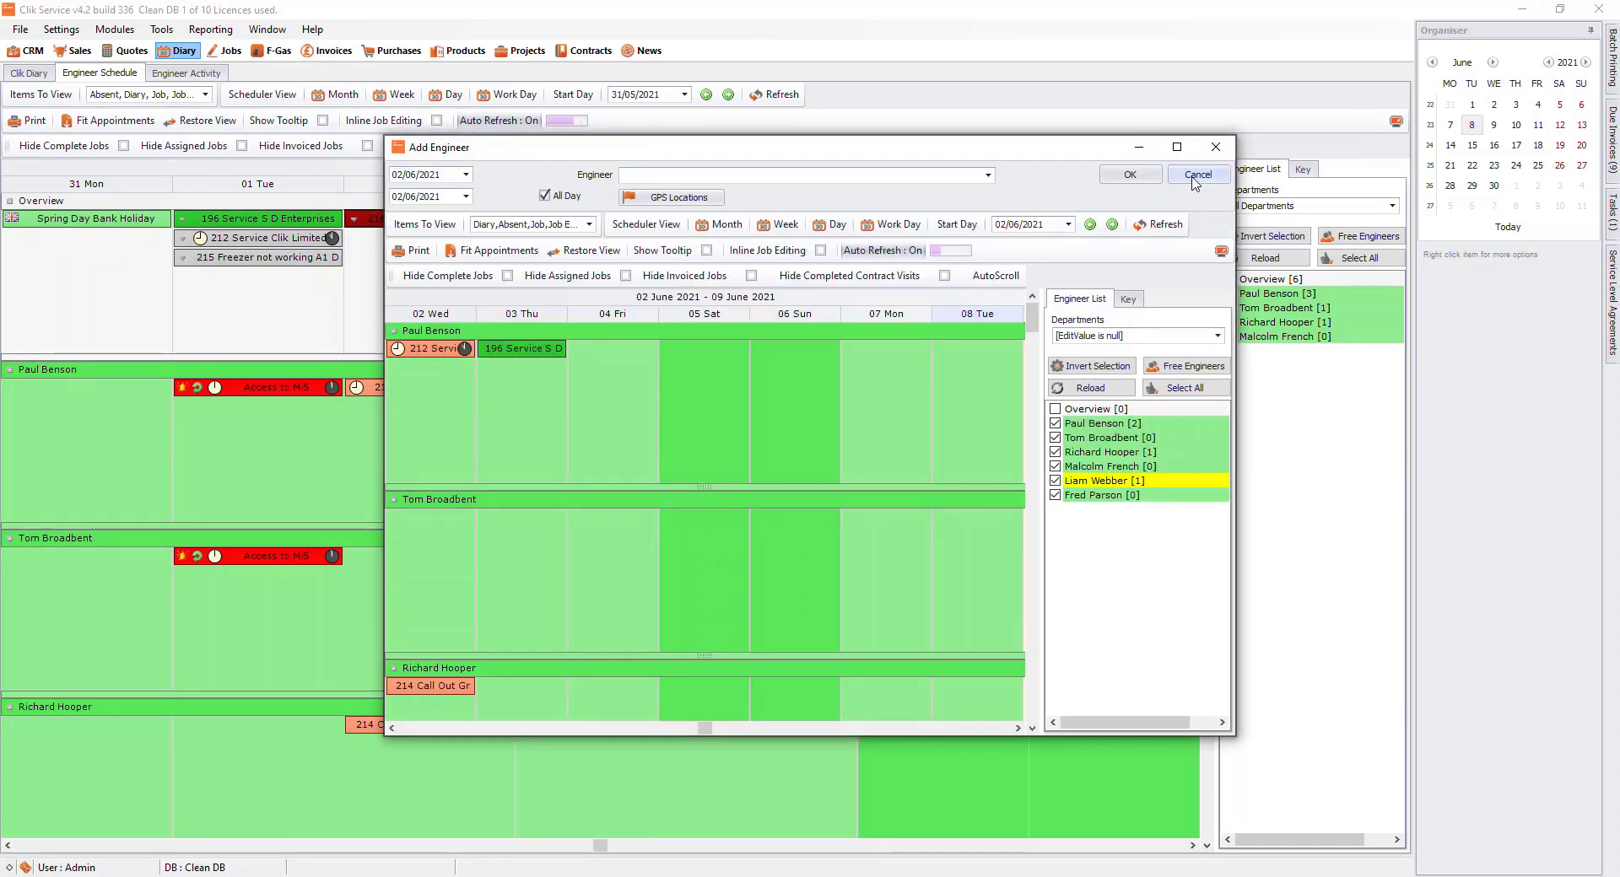
left_click(1193, 179)
left_click(1213, 152)
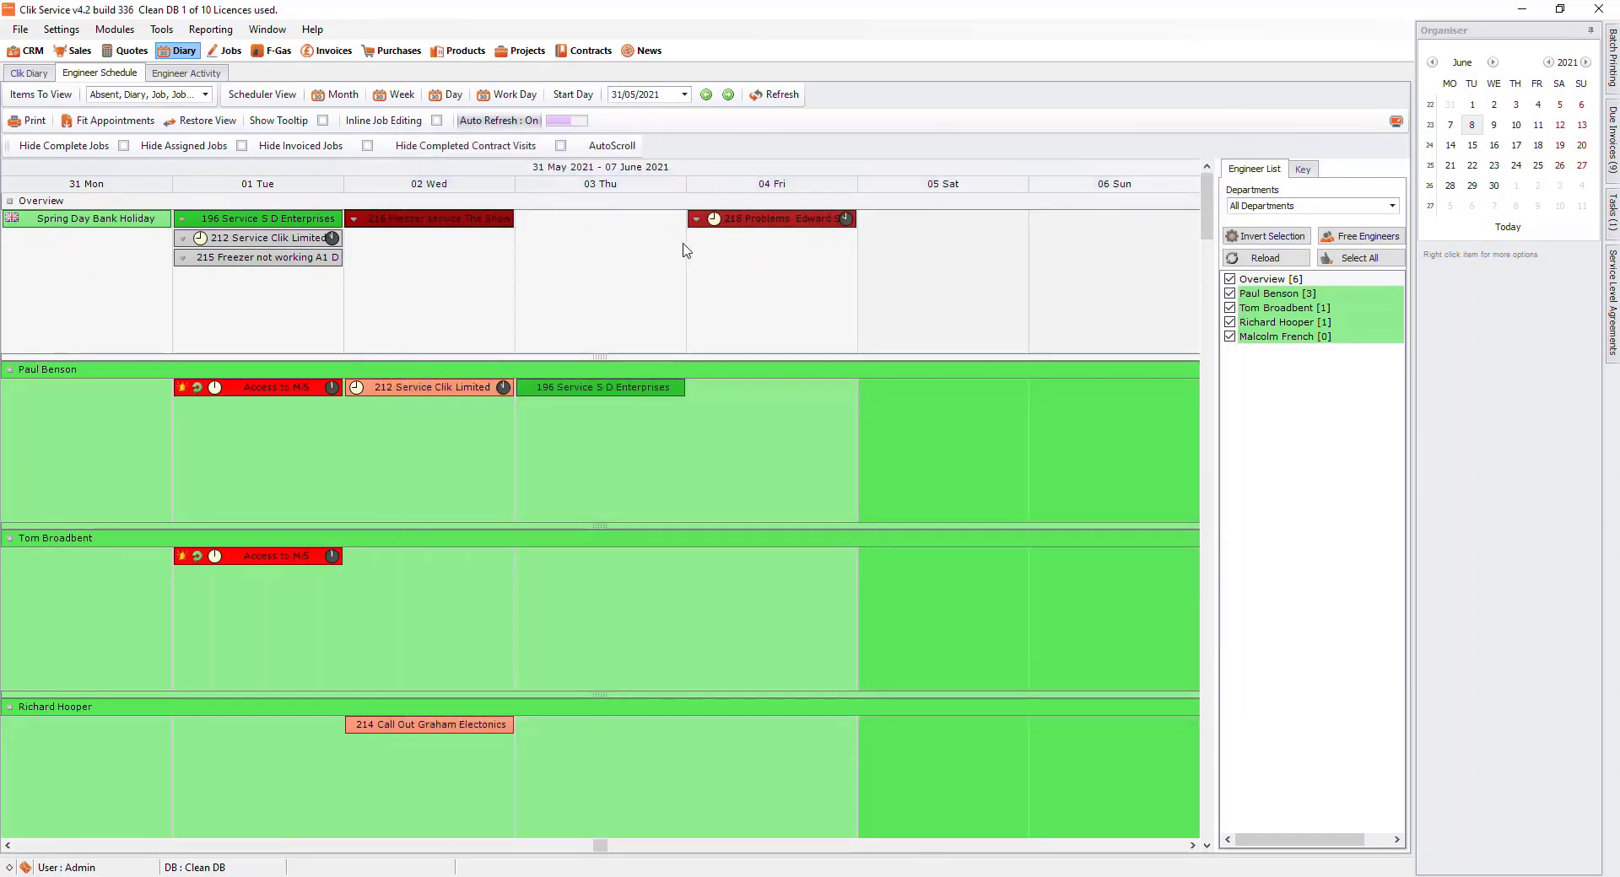
Step: Drag job 216 onto the first engineer's Thursday 03 June, then check job 196's engineers
left_click_drag(483, 225, 561, 459)
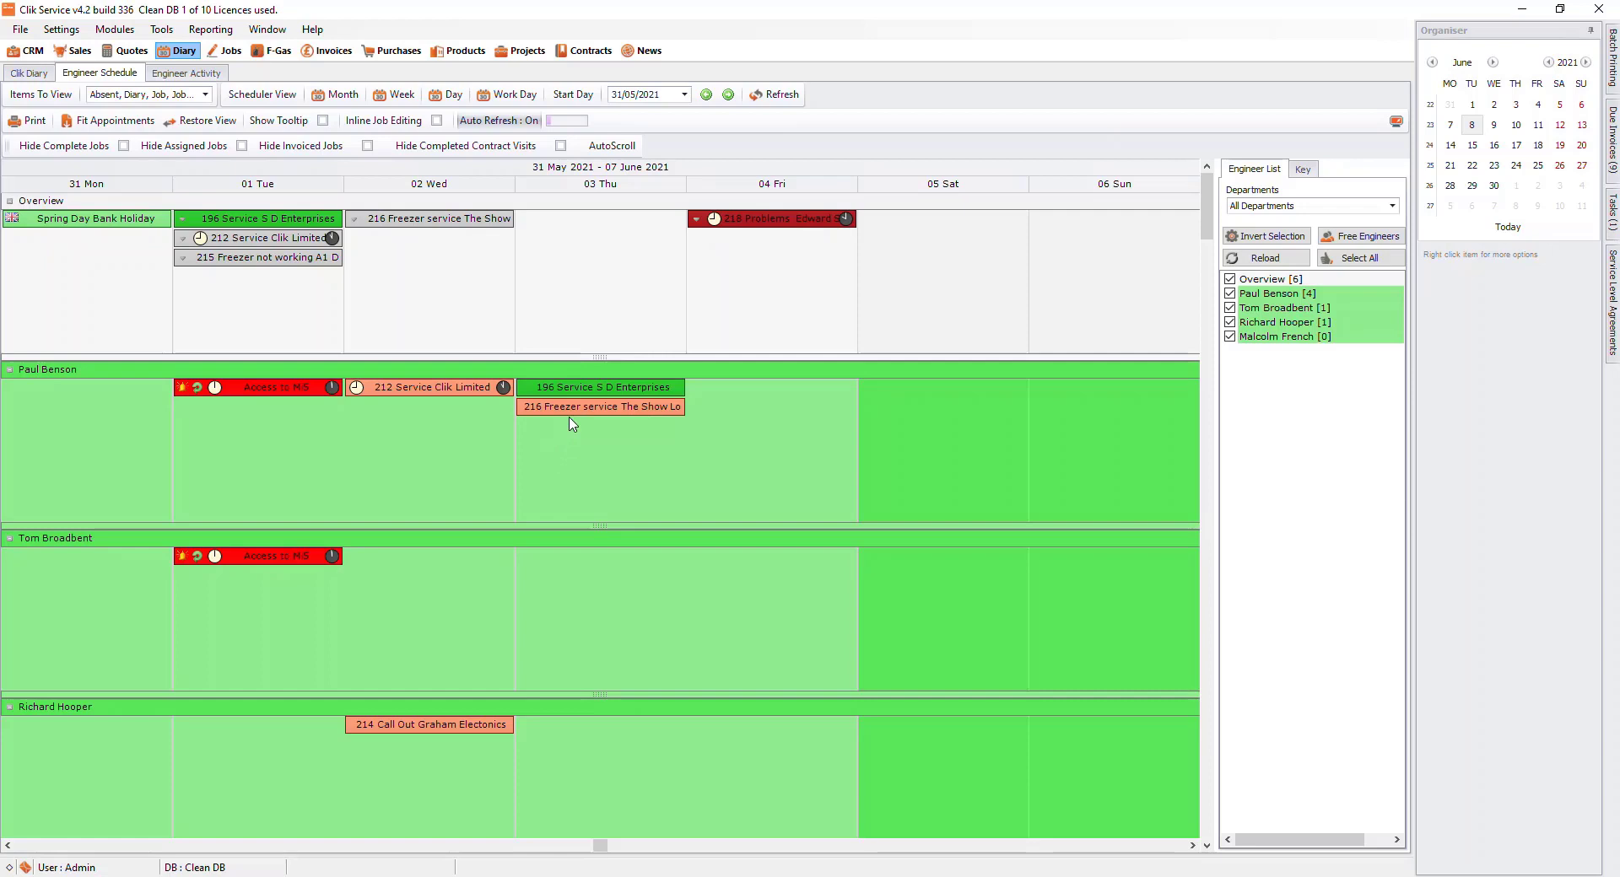
left_click(579, 394)
double_click(578, 394)
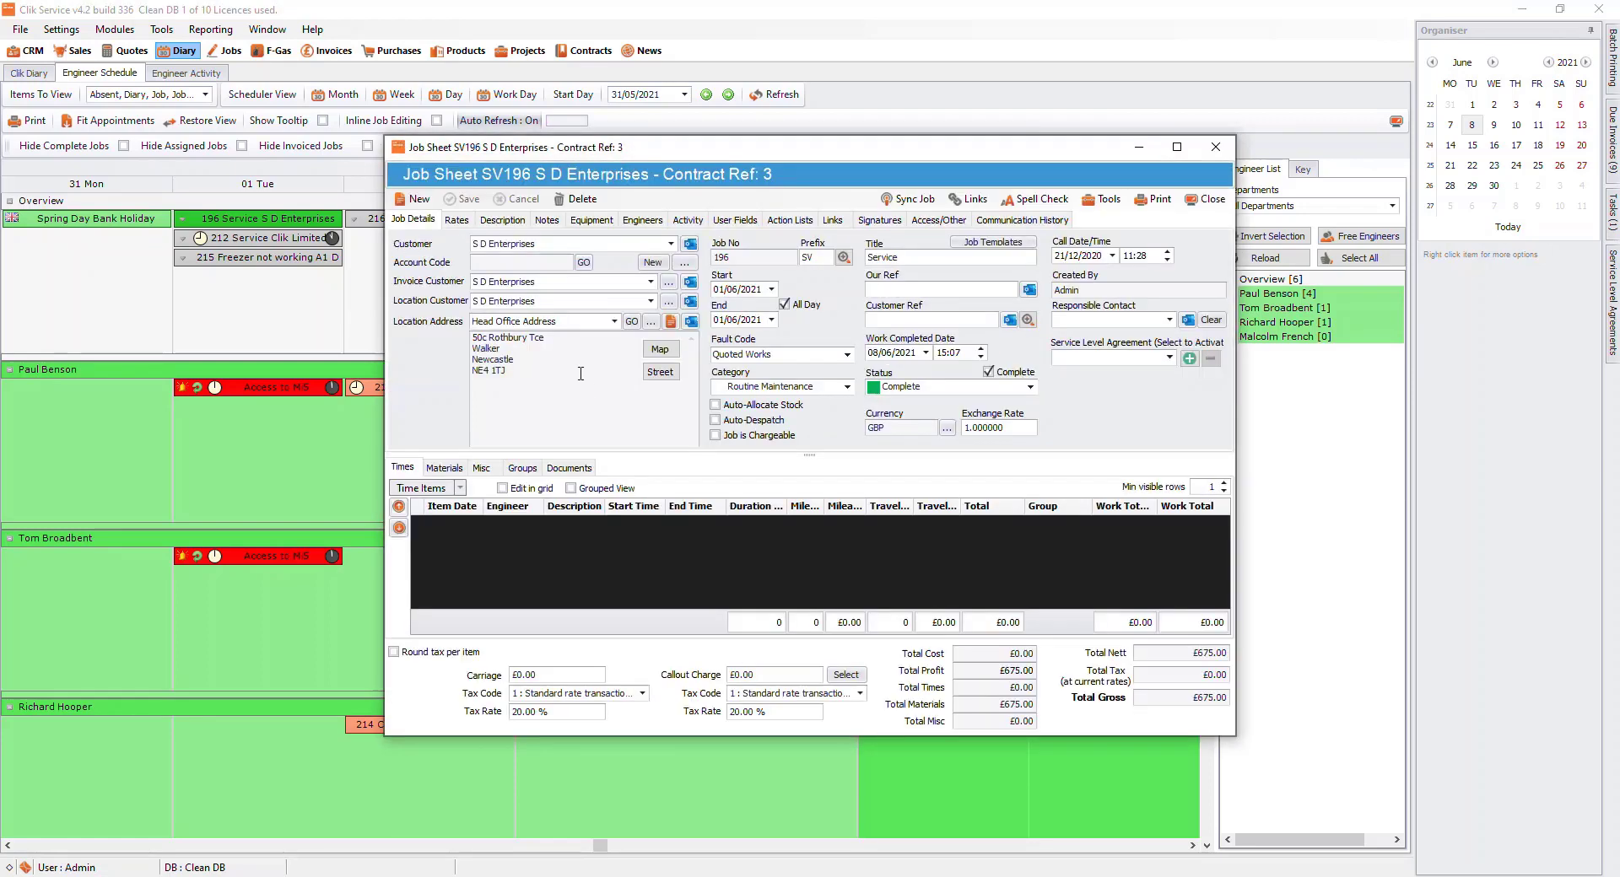
left_click(638, 221)
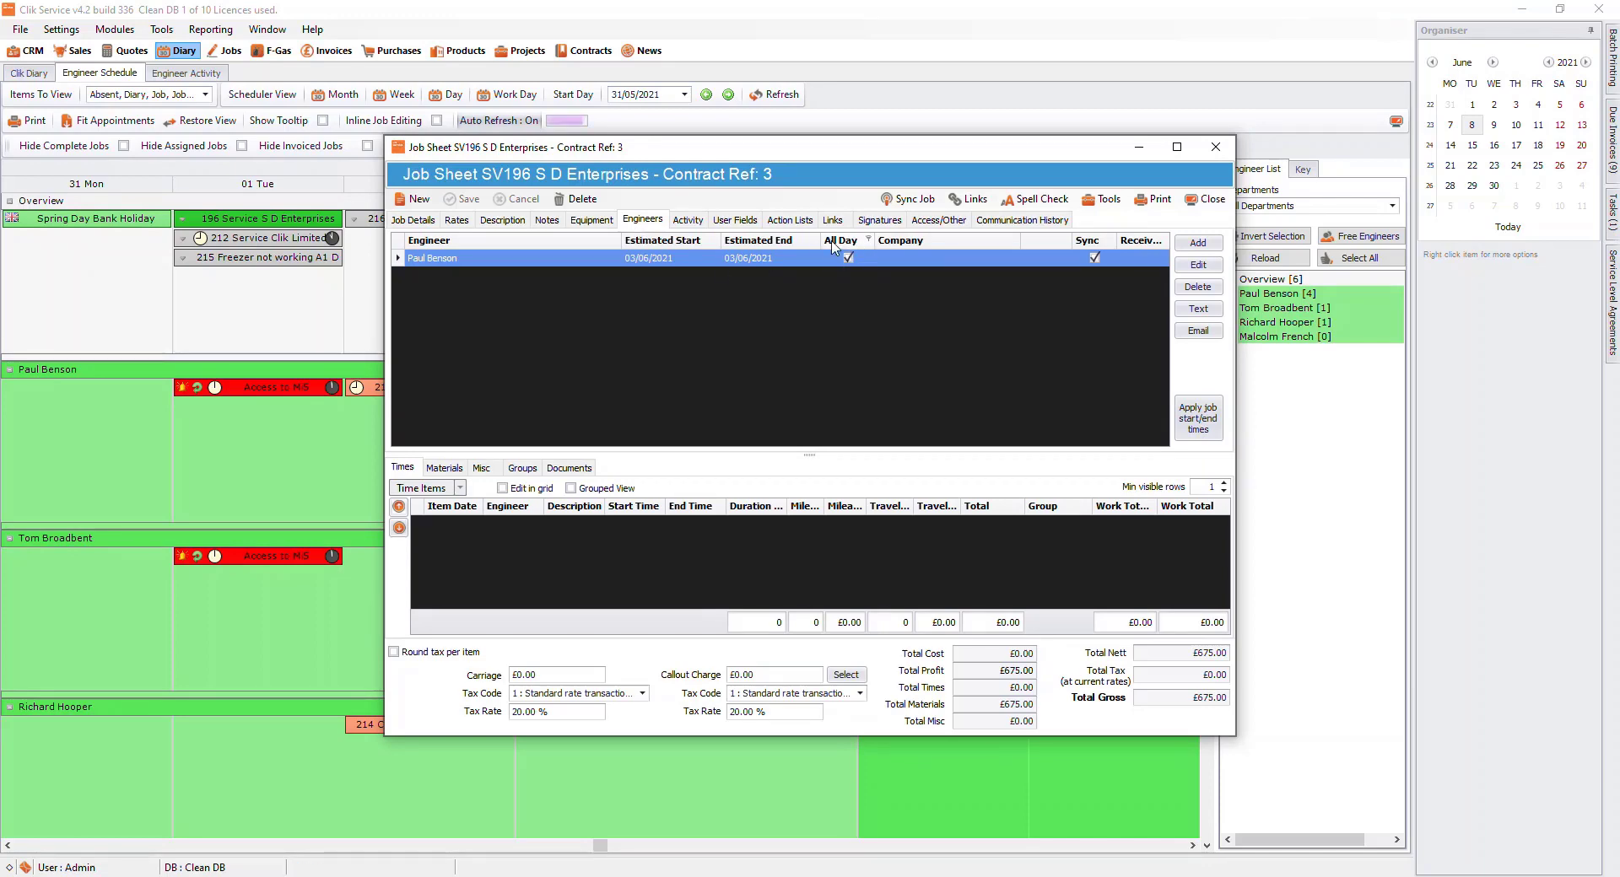
left_click(1206, 199)
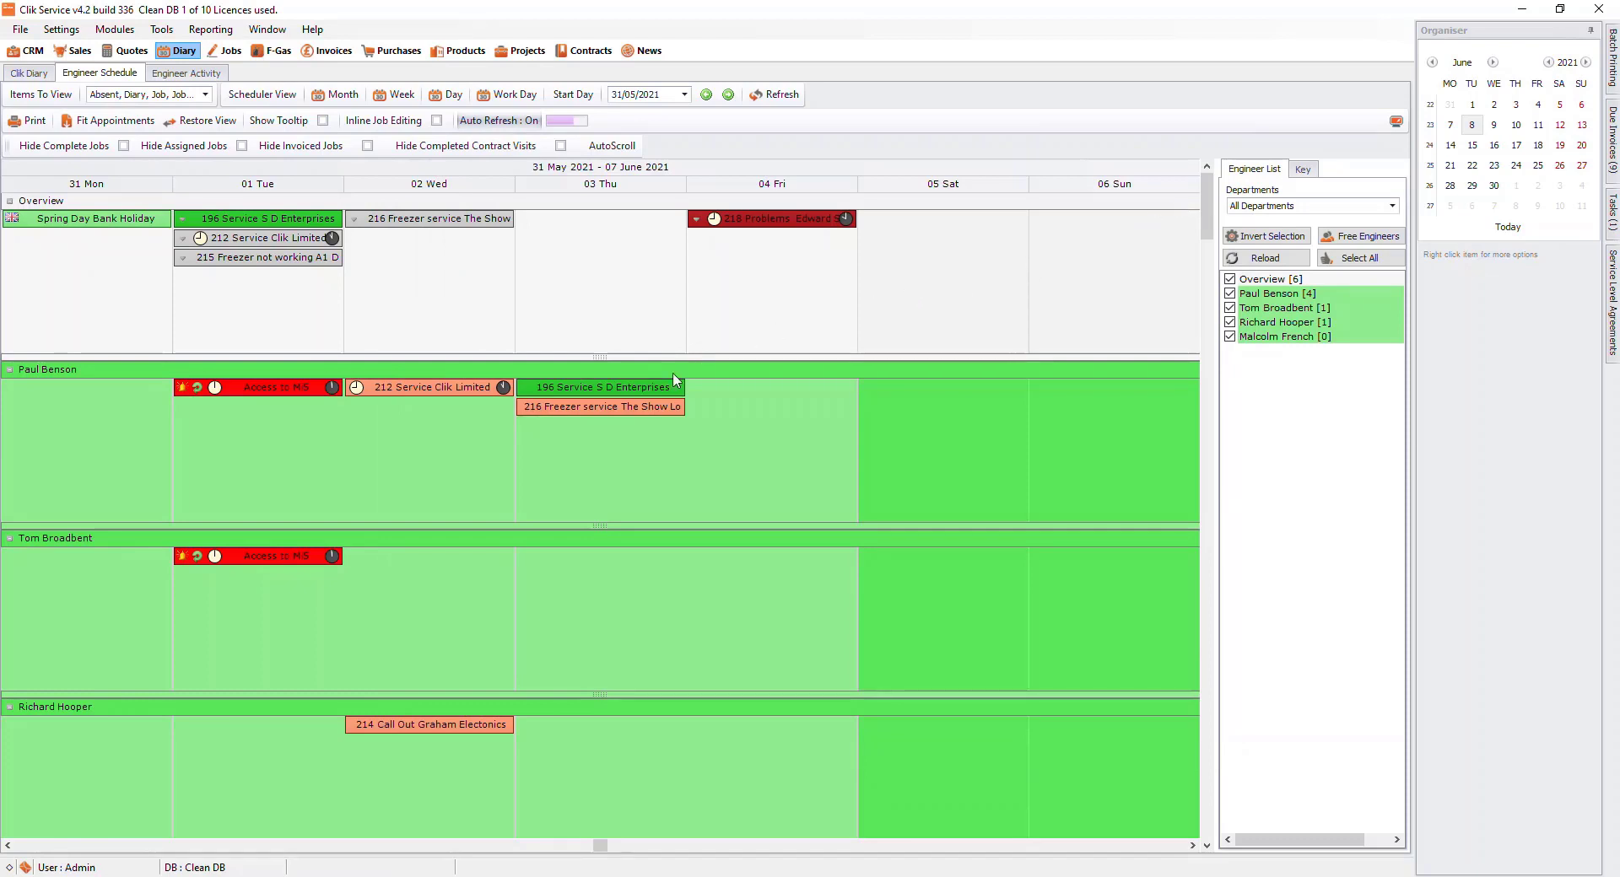
left_click(656, 393)
Step: Add job 196 as a new Thursday entry and move 216 Freezer service to Wednesday 02 June
left_click_drag(656, 393, 648, 599)
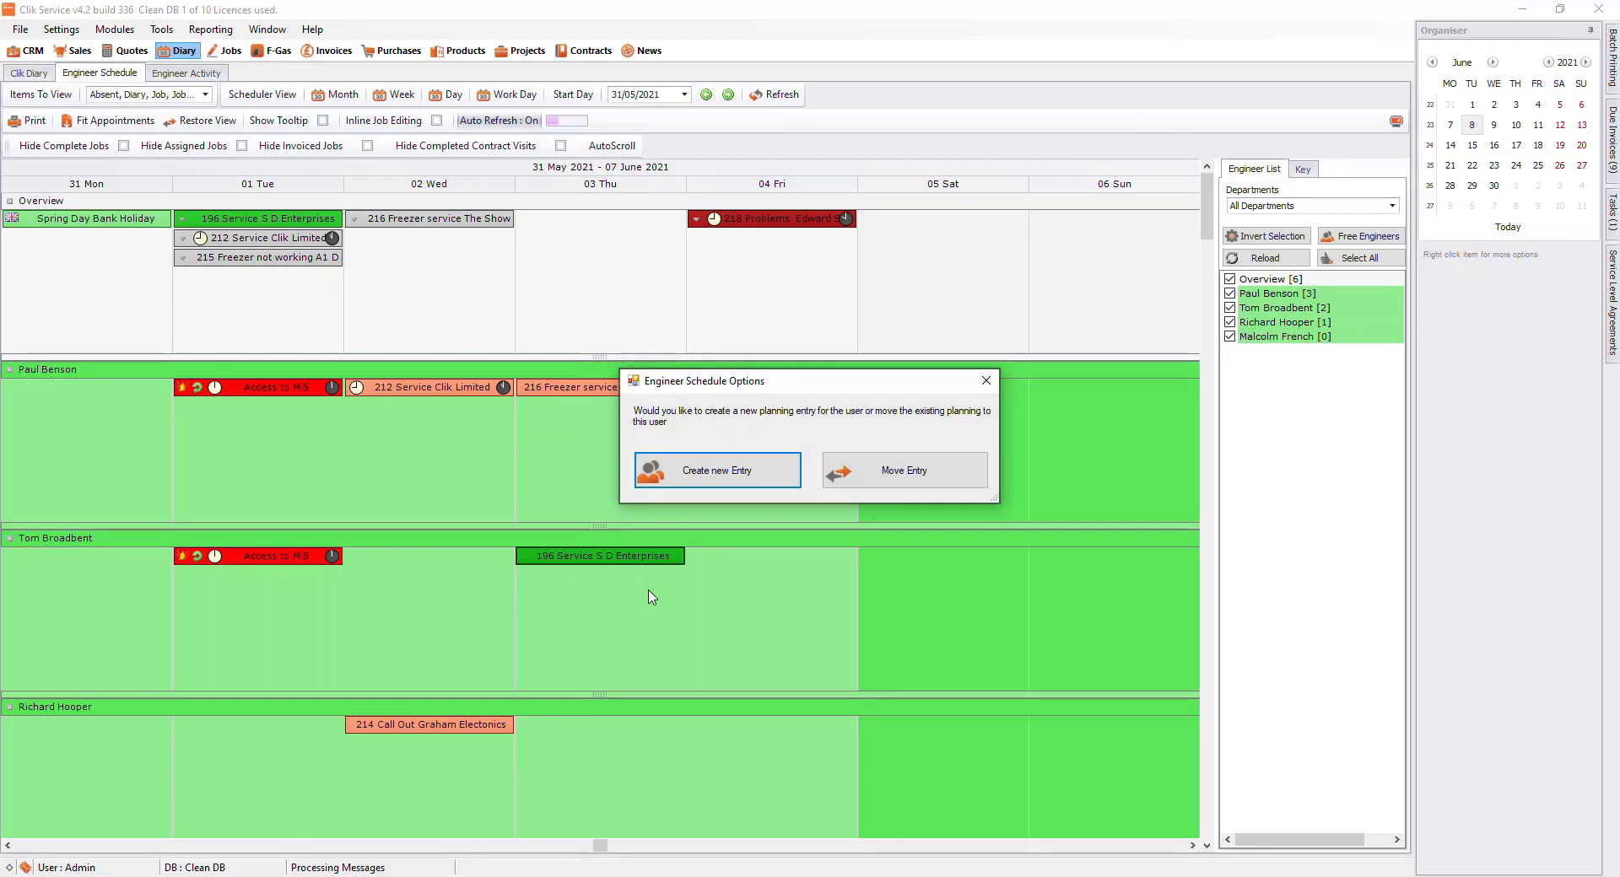
left_click(730, 480)
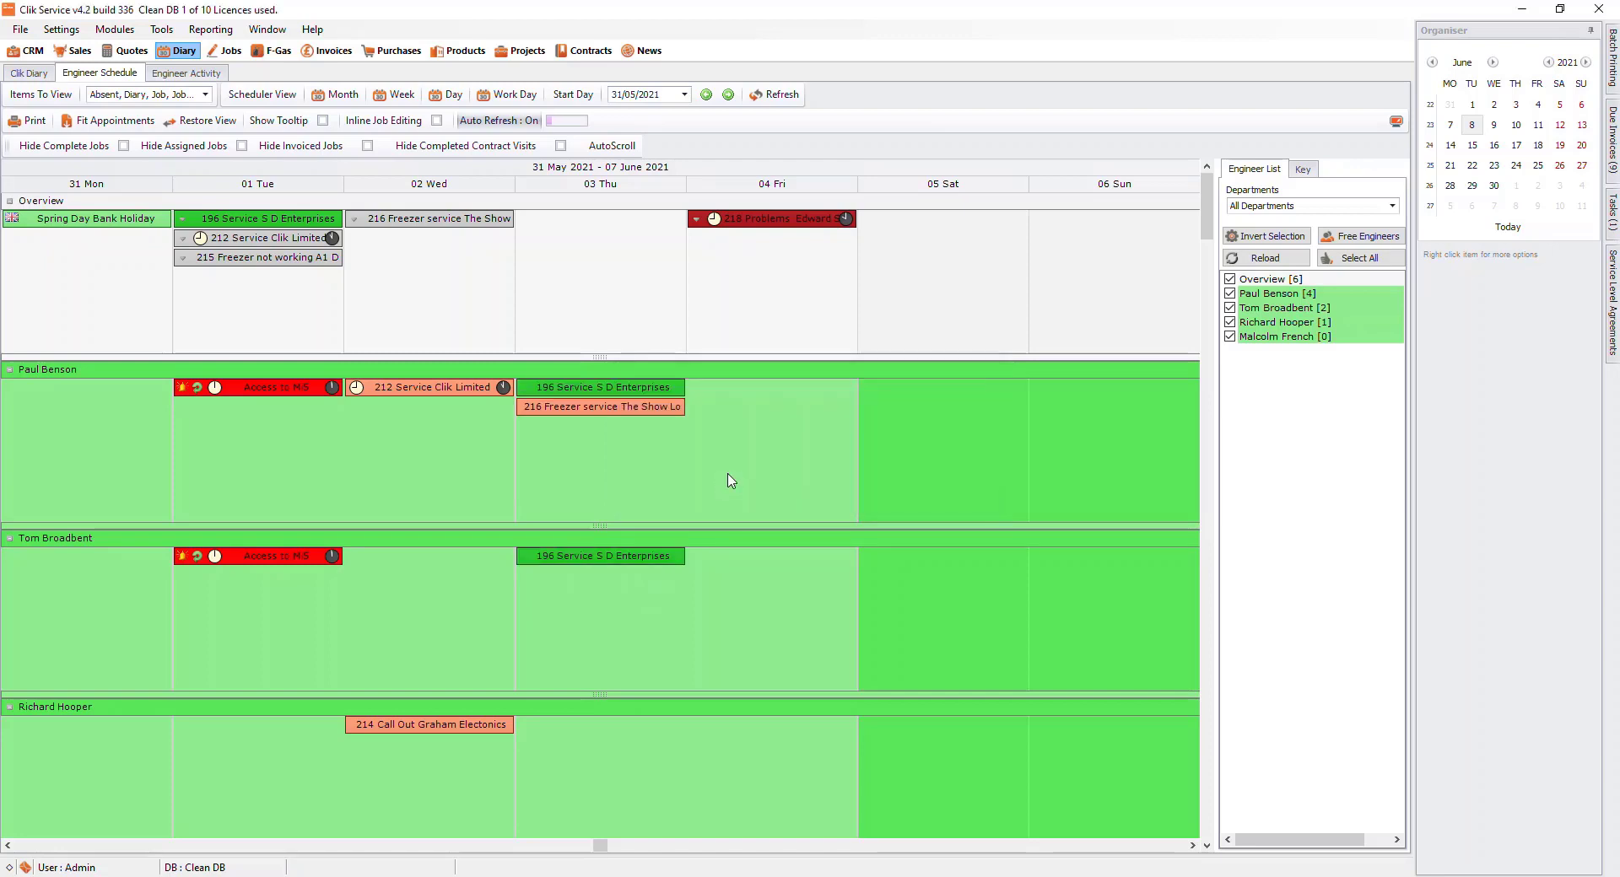
left_click_drag(664, 414, 454, 595)
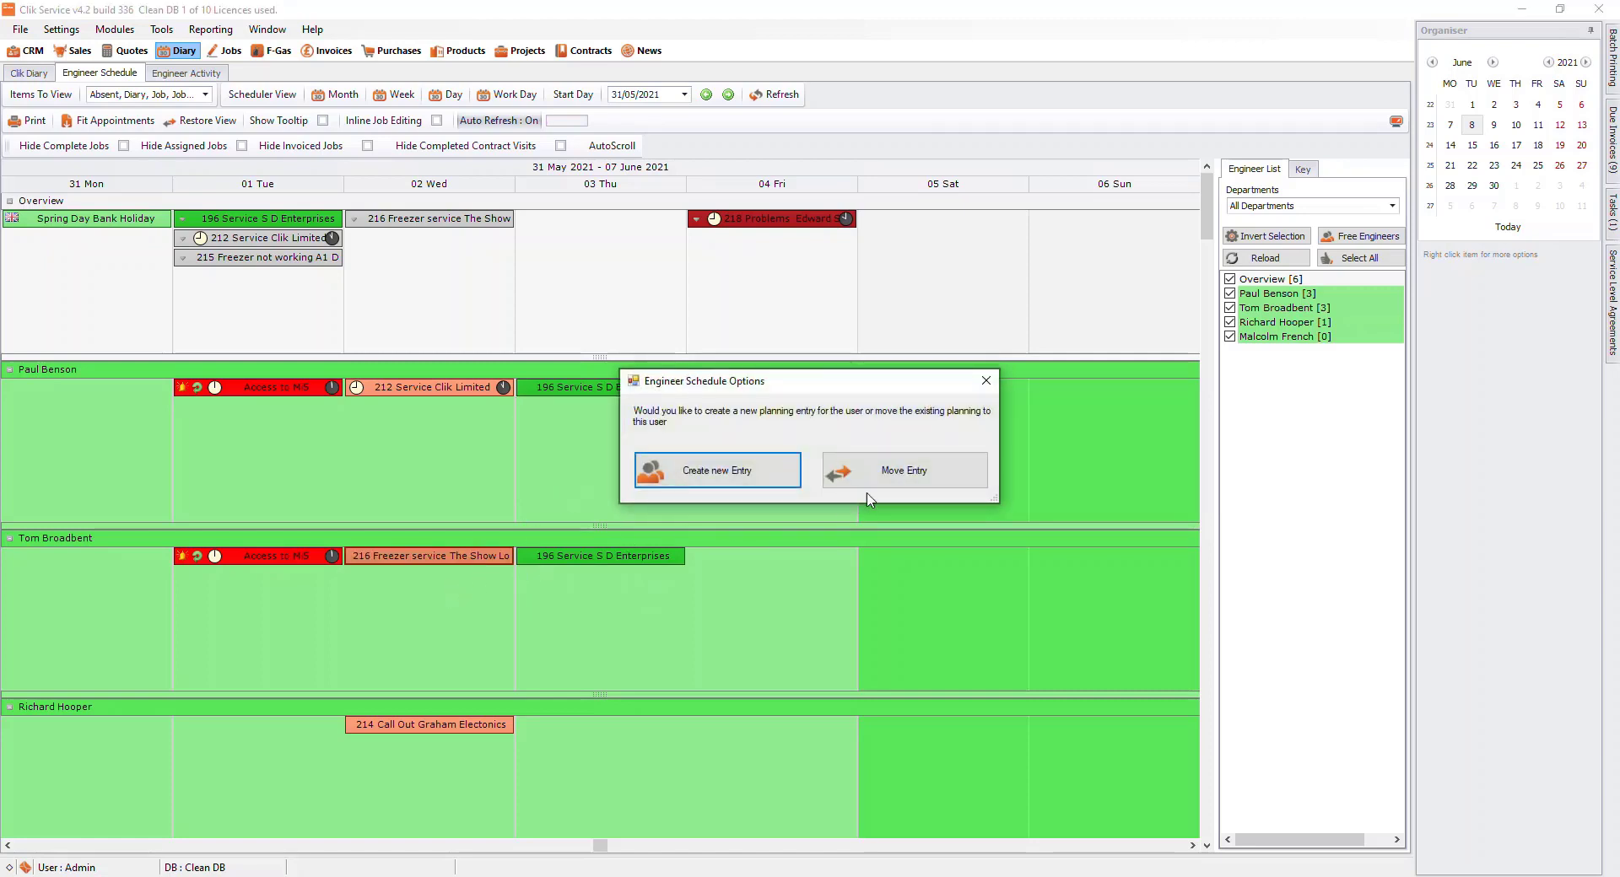
left_click(901, 473)
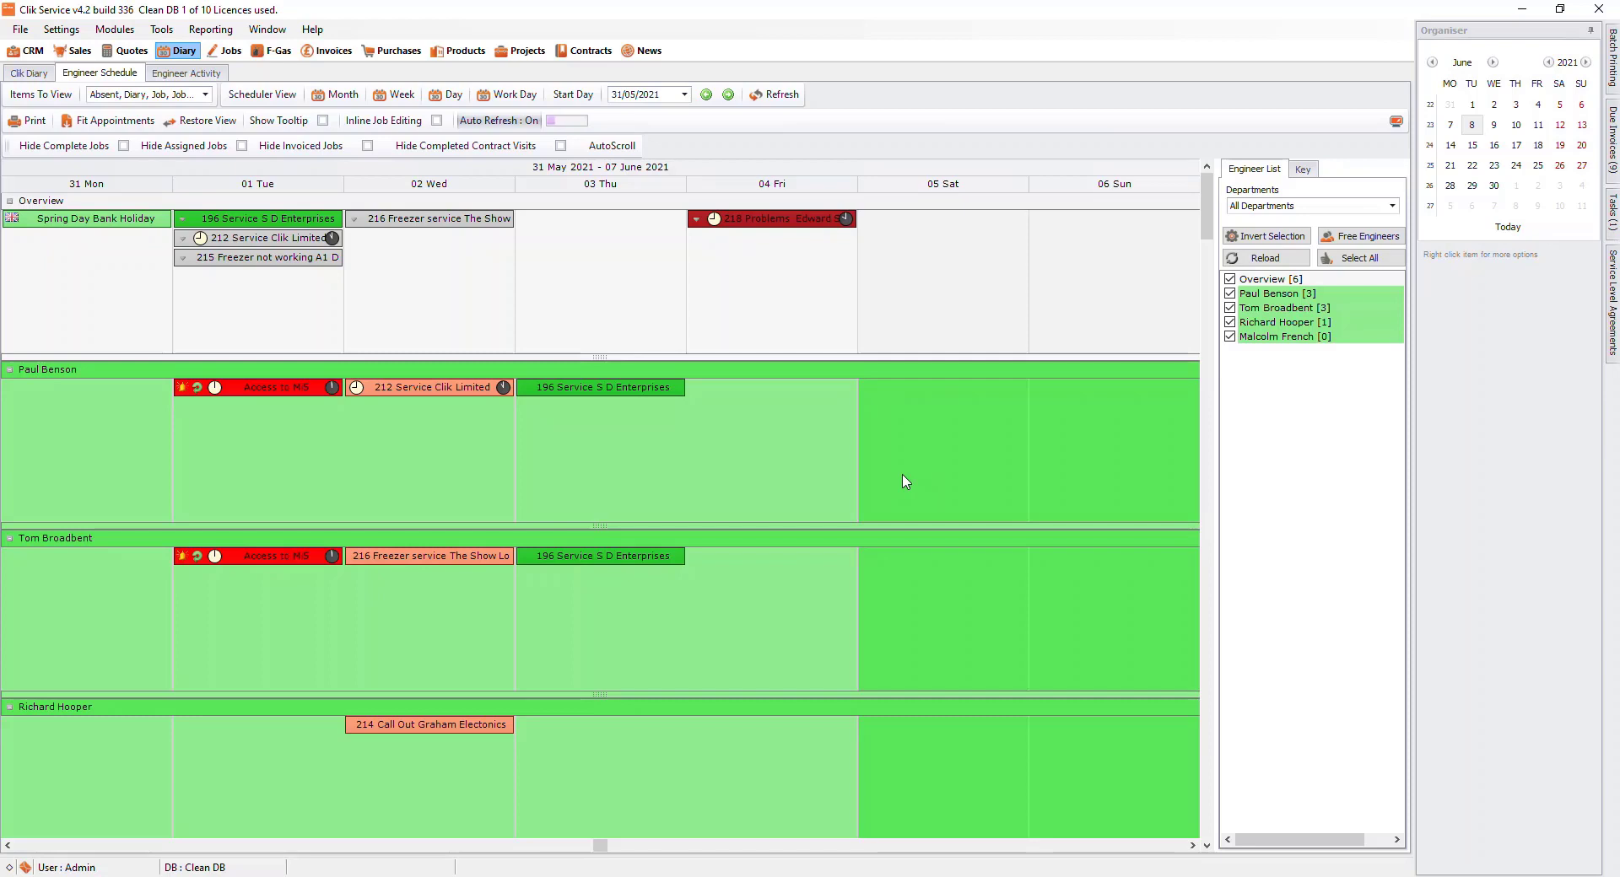
double_click(653, 556)
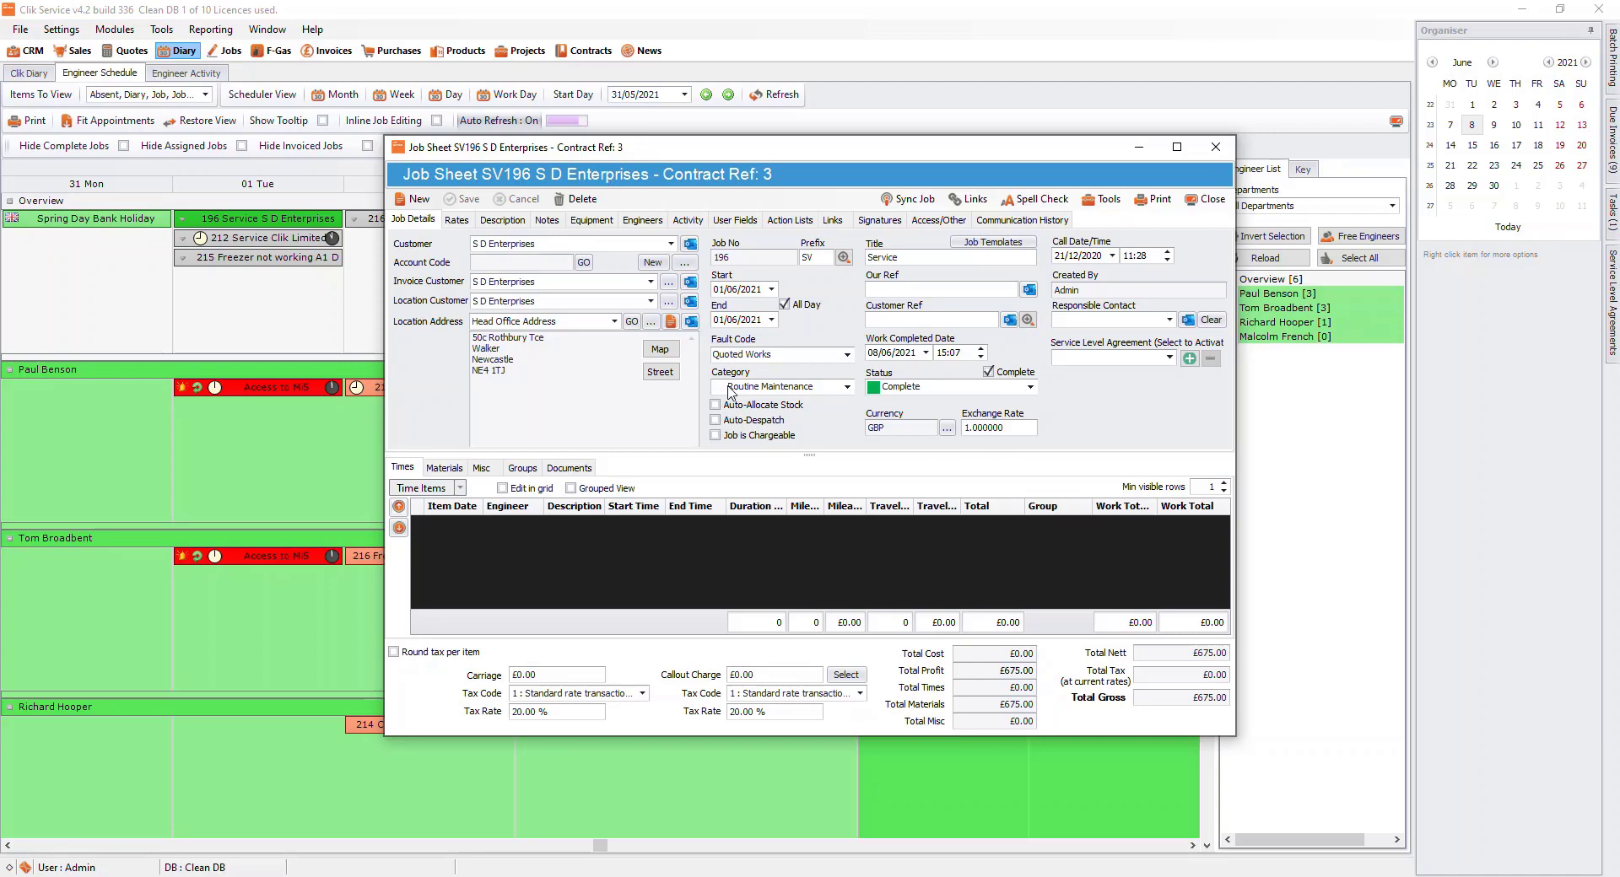
left_click(1198, 199)
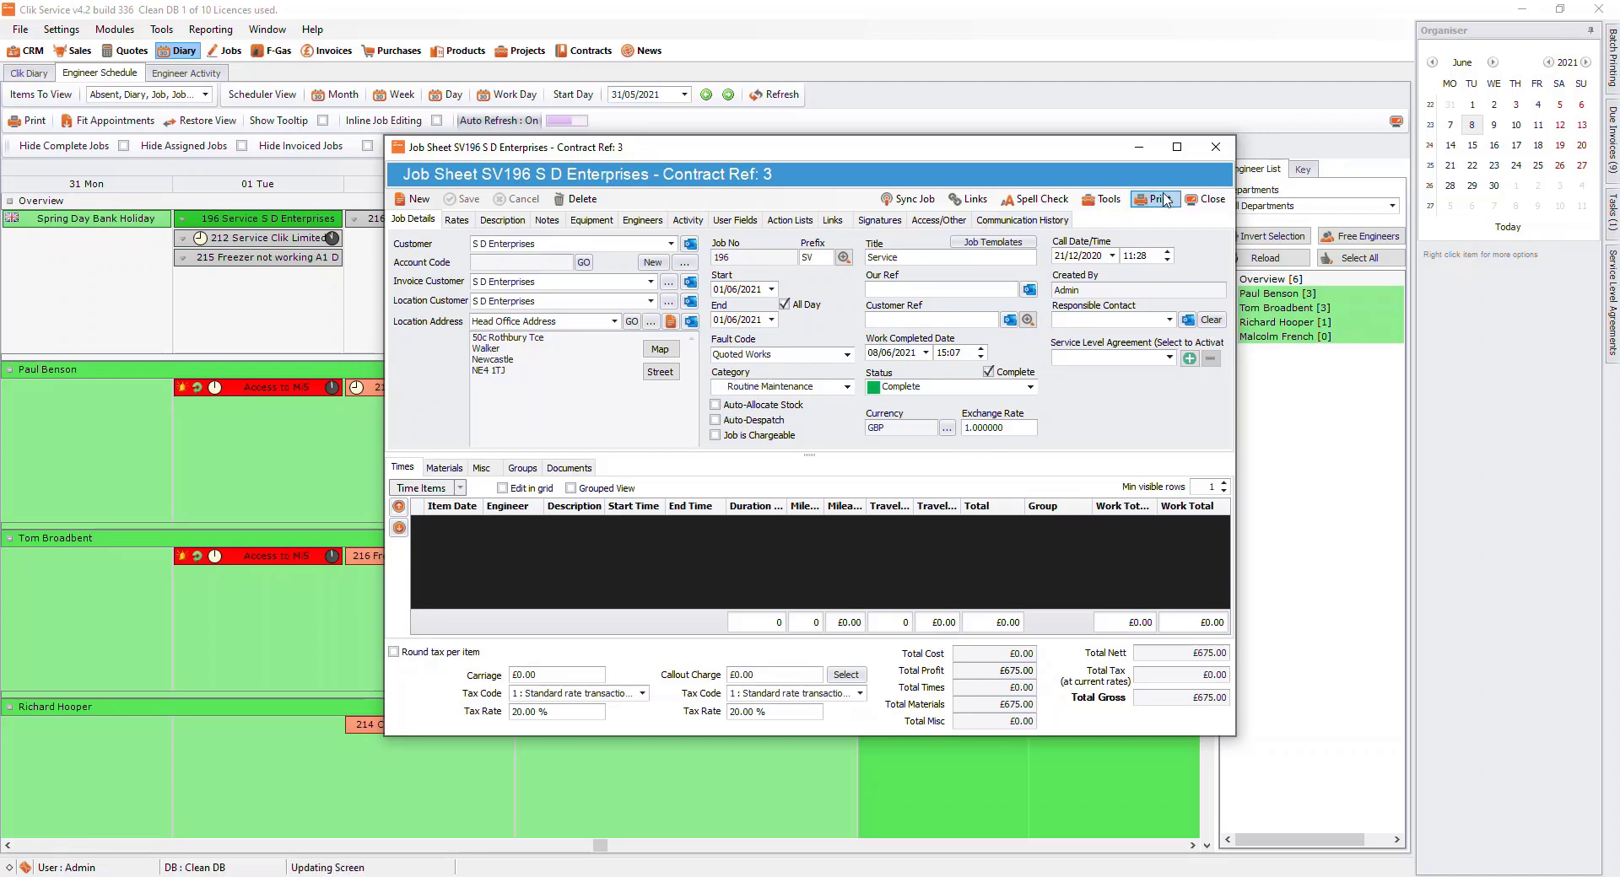
Step: In the Job Sheets module settings, enable fault code colours and open their setup list
left_click(79, 33)
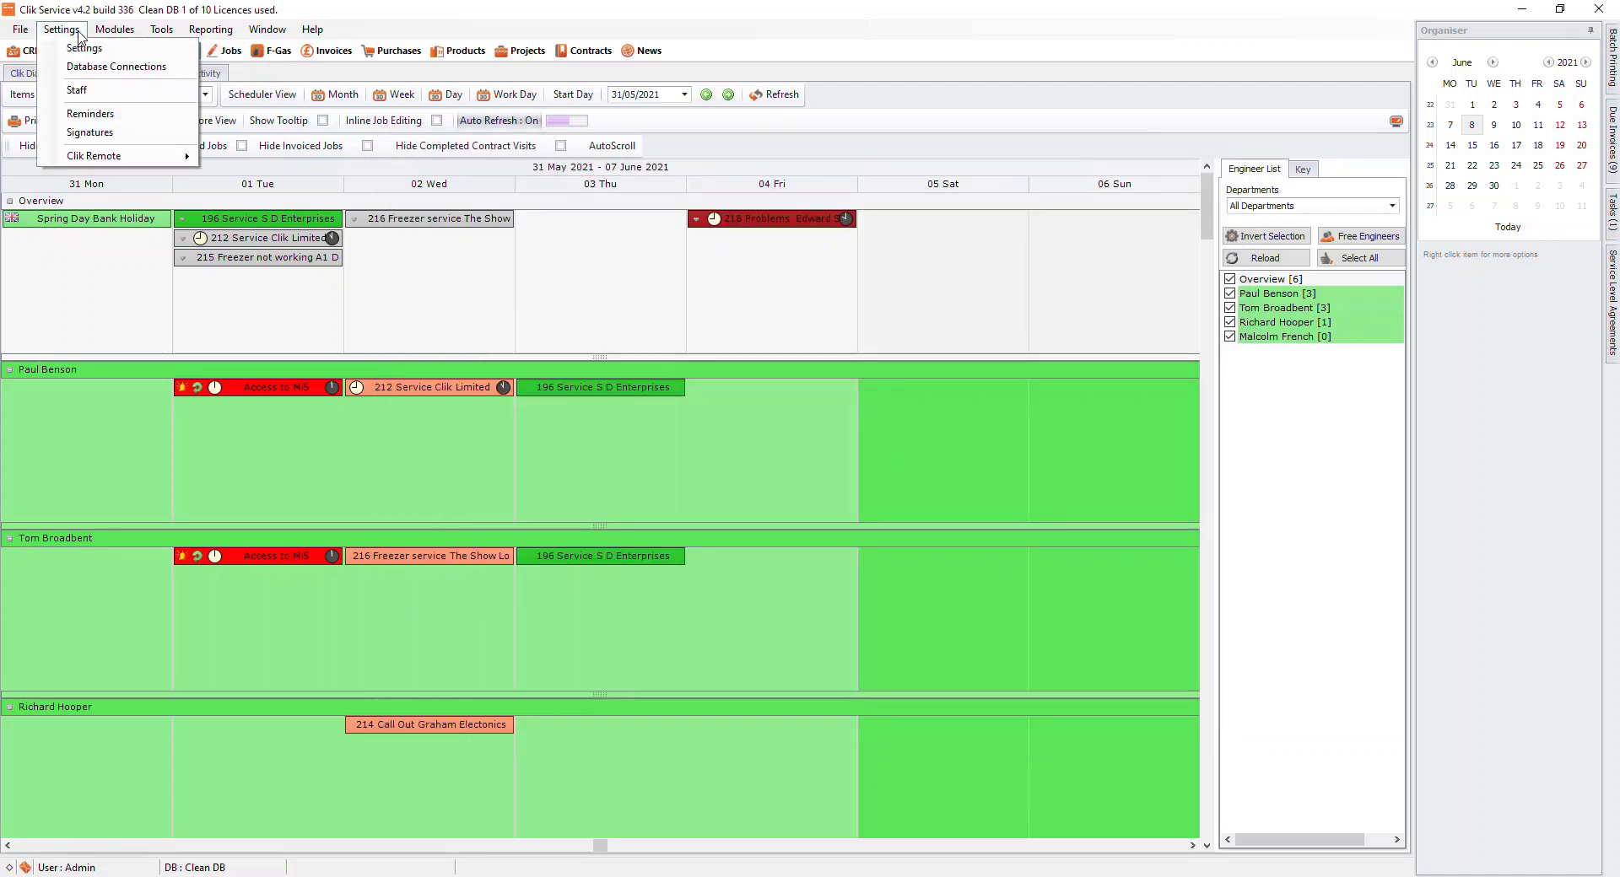
left_click(84, 48)
left_click(494, 527)
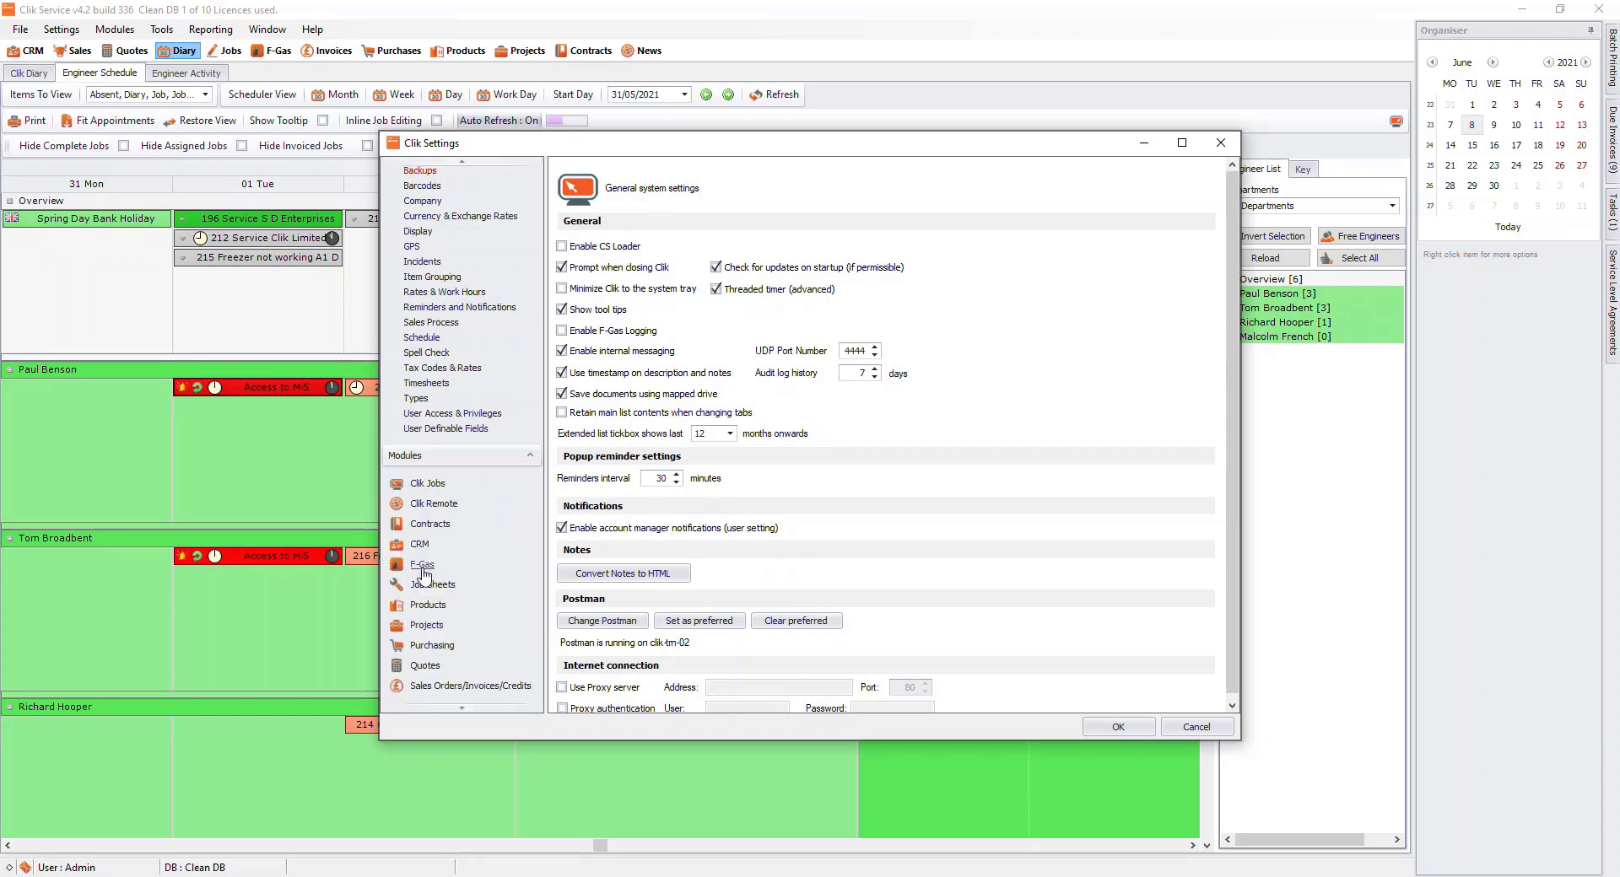
left_click(426, 585)
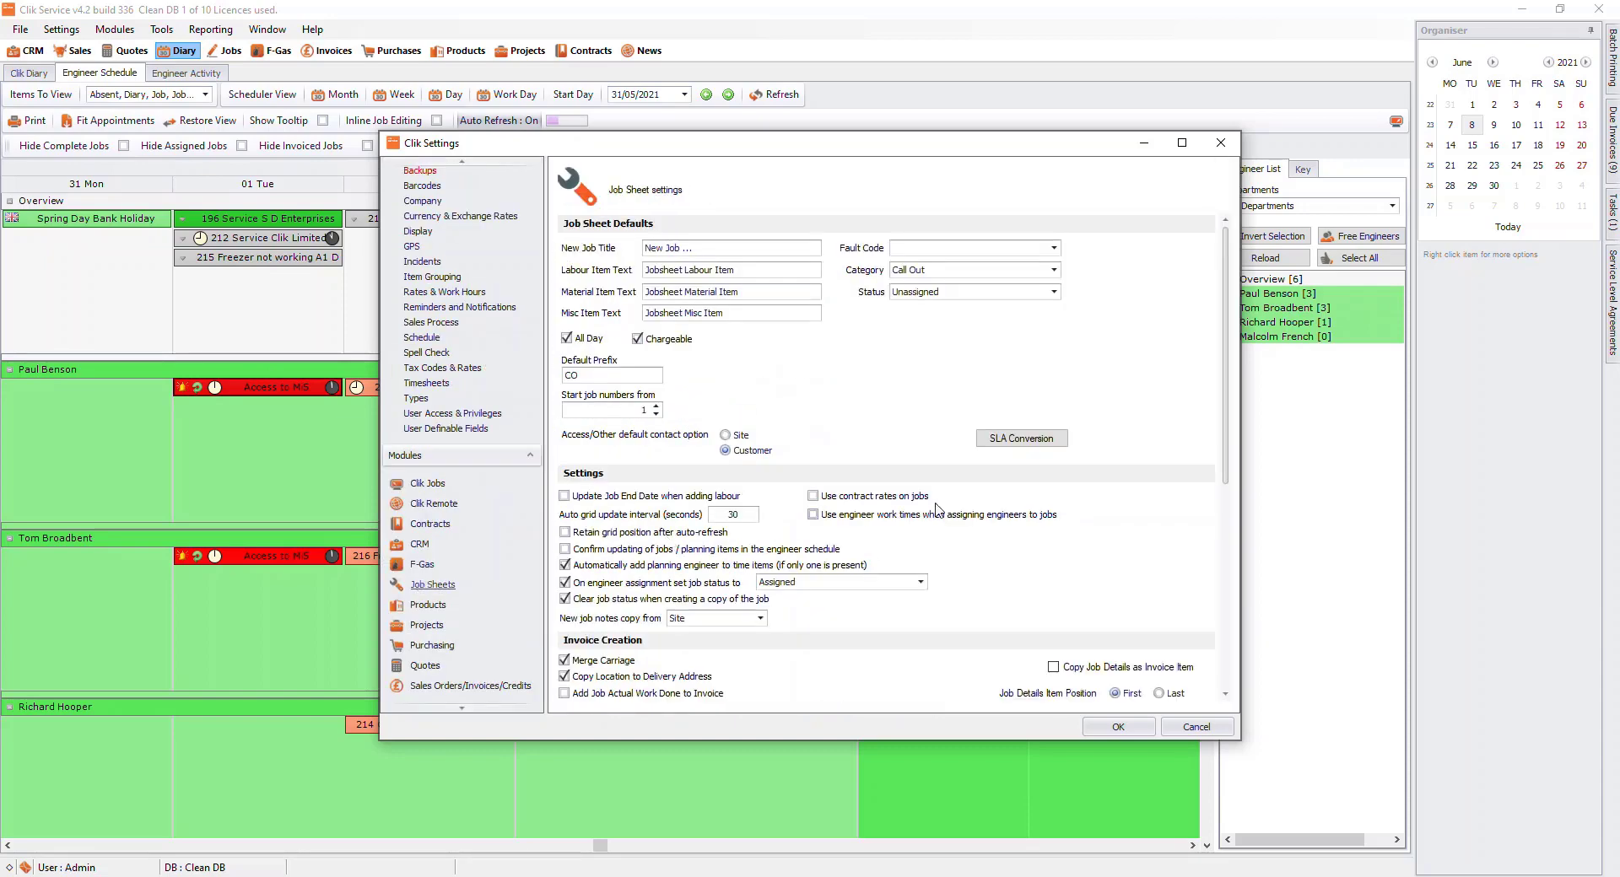
scroll(938, 512, "down", 8)
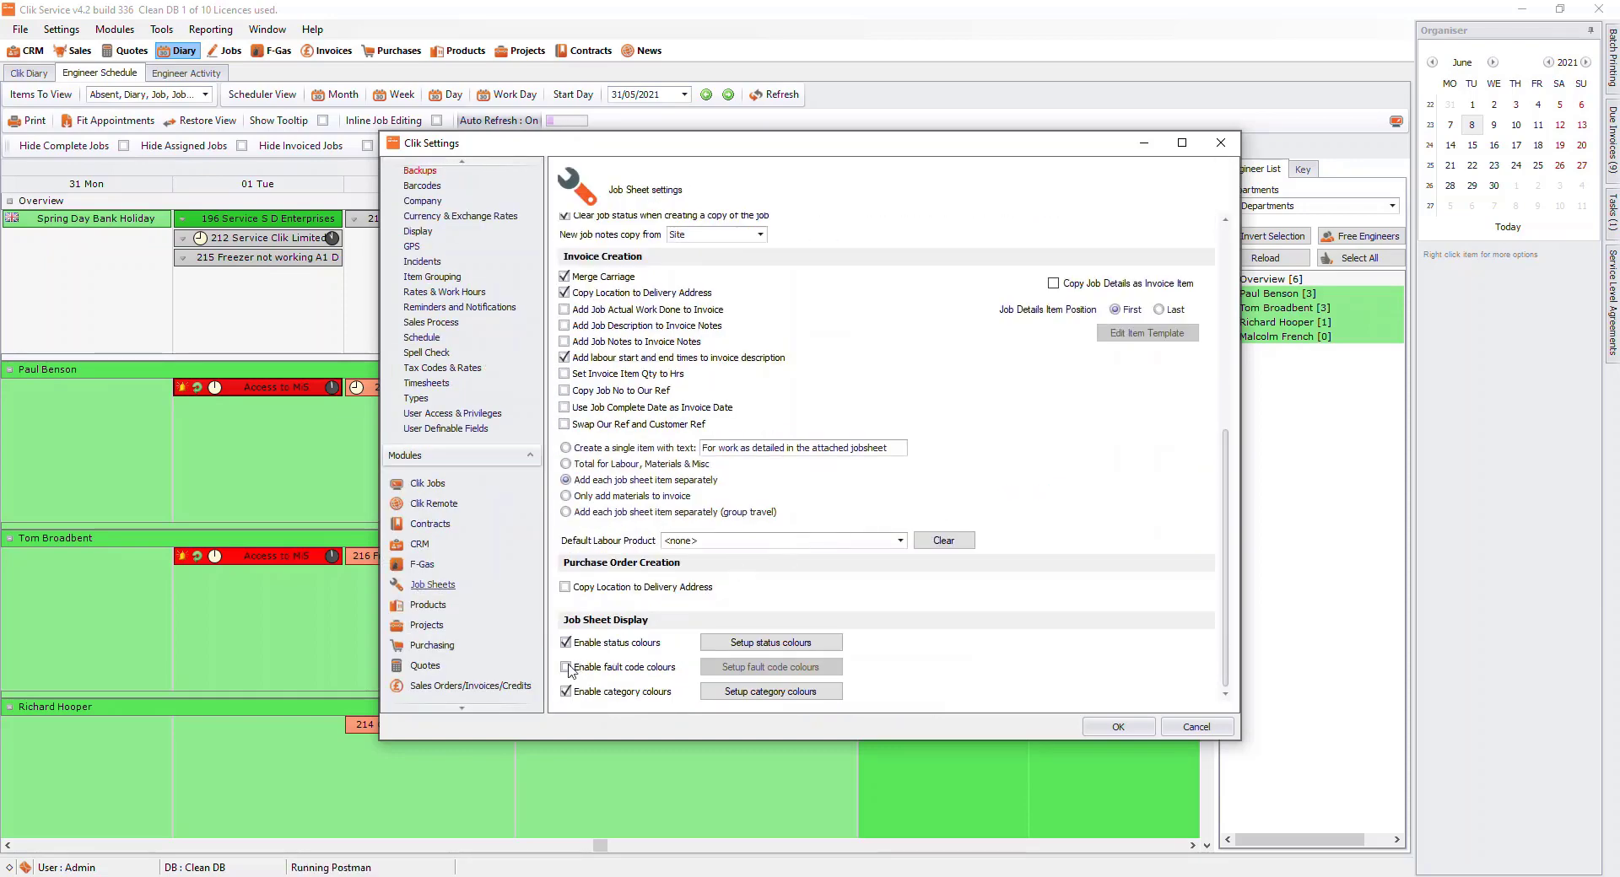
left_click(572, 668)
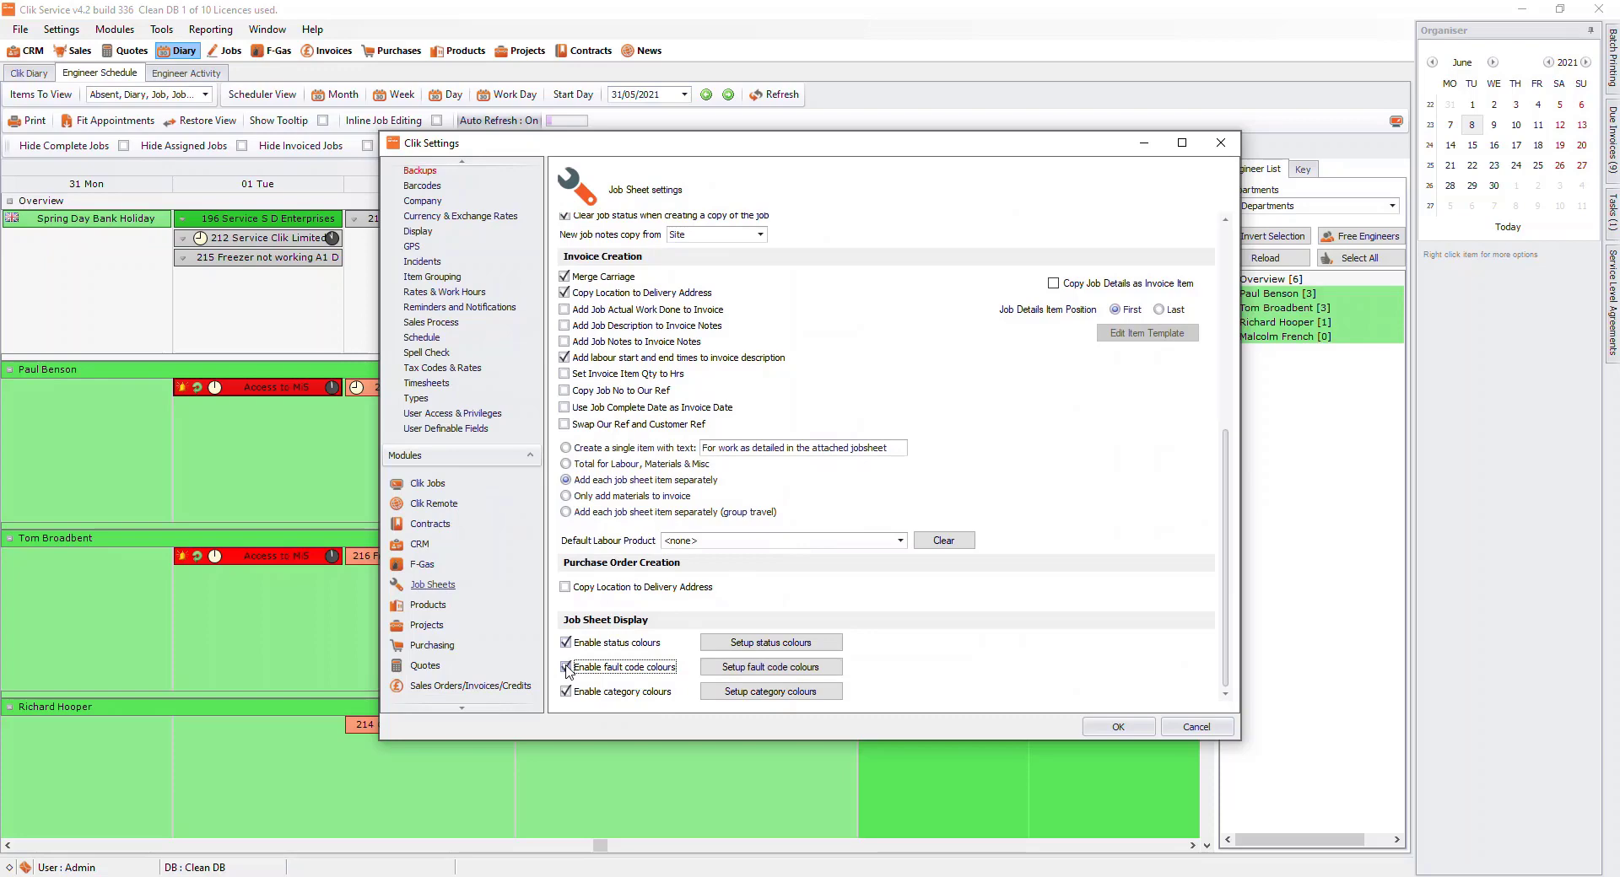
left_click(707, 667)
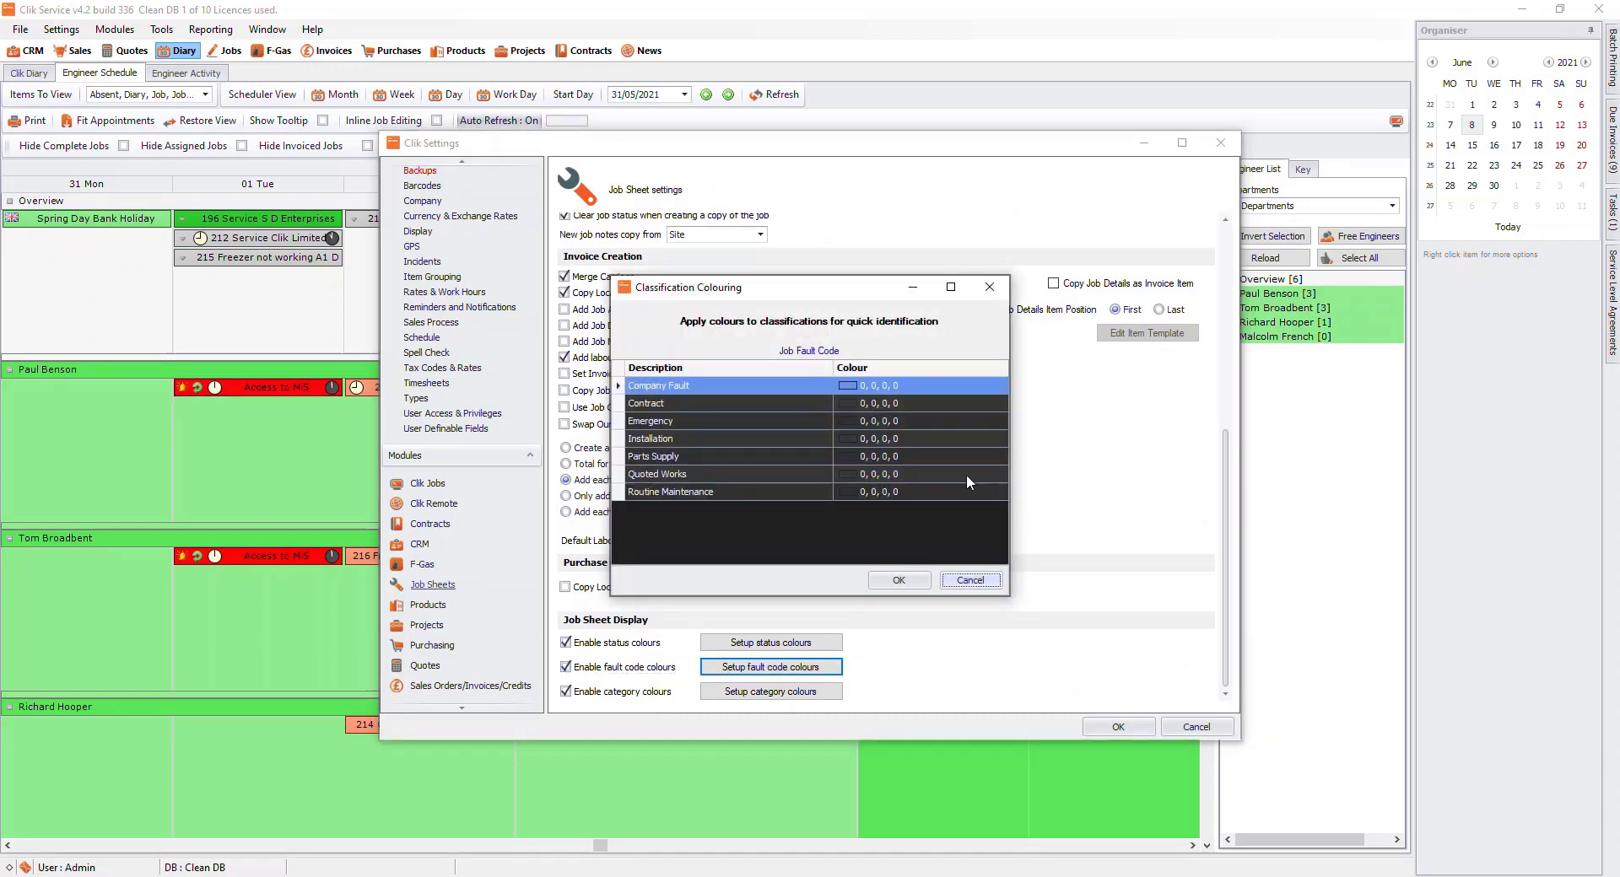
Step: Set fault code colours to yellow for Company Fault, green for Emergency and purple for Parts Supply, then save
left_click(950, 388)
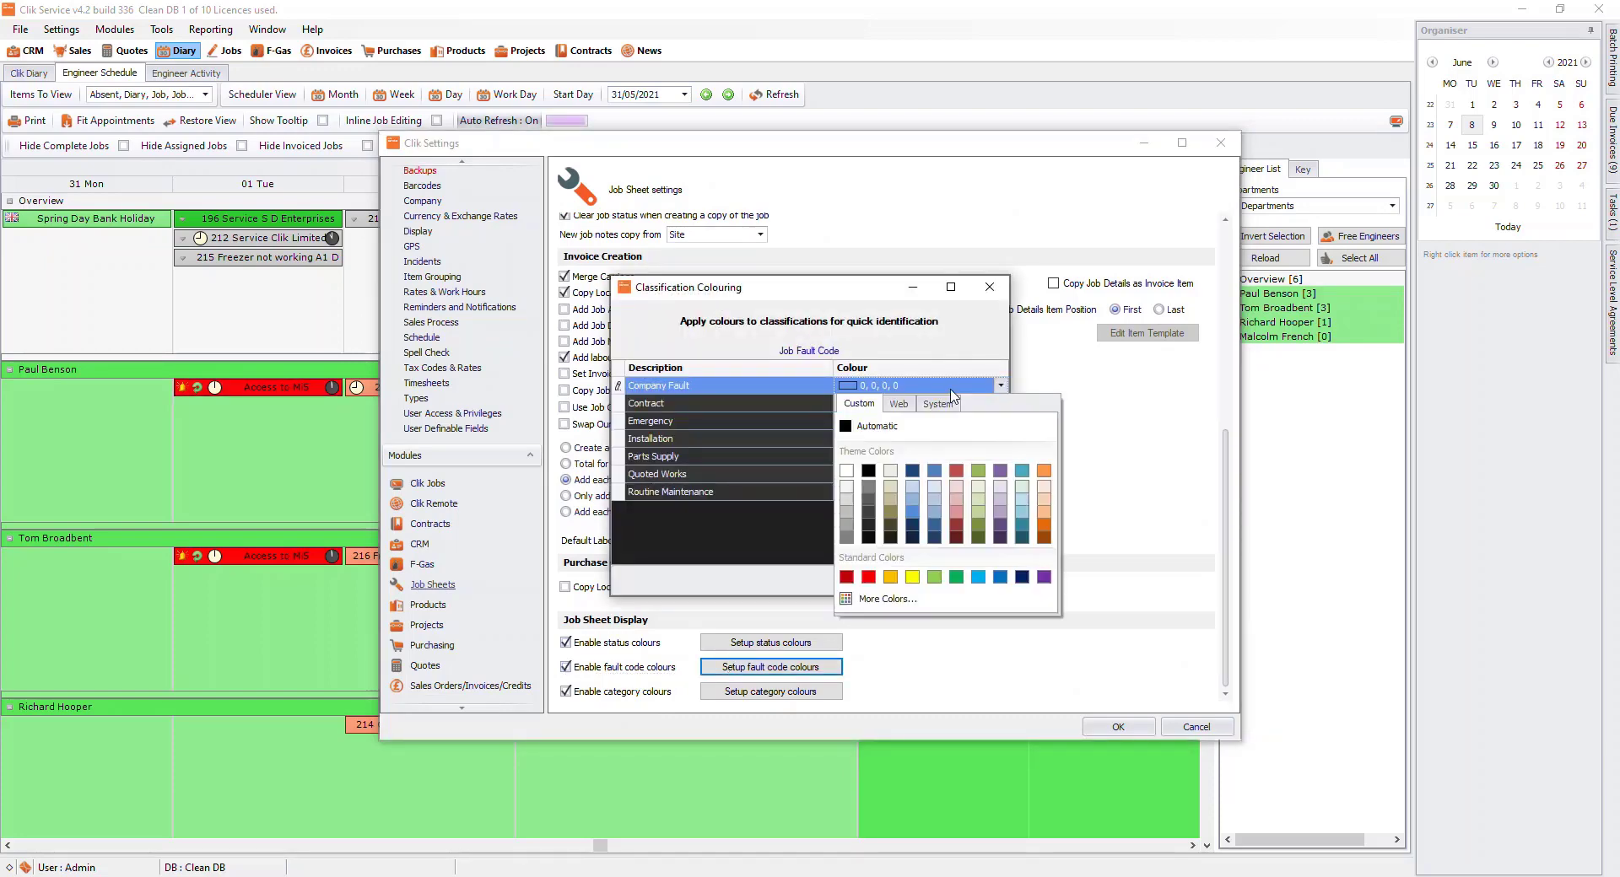
left_click(913, 577)
left_click(908, 421)
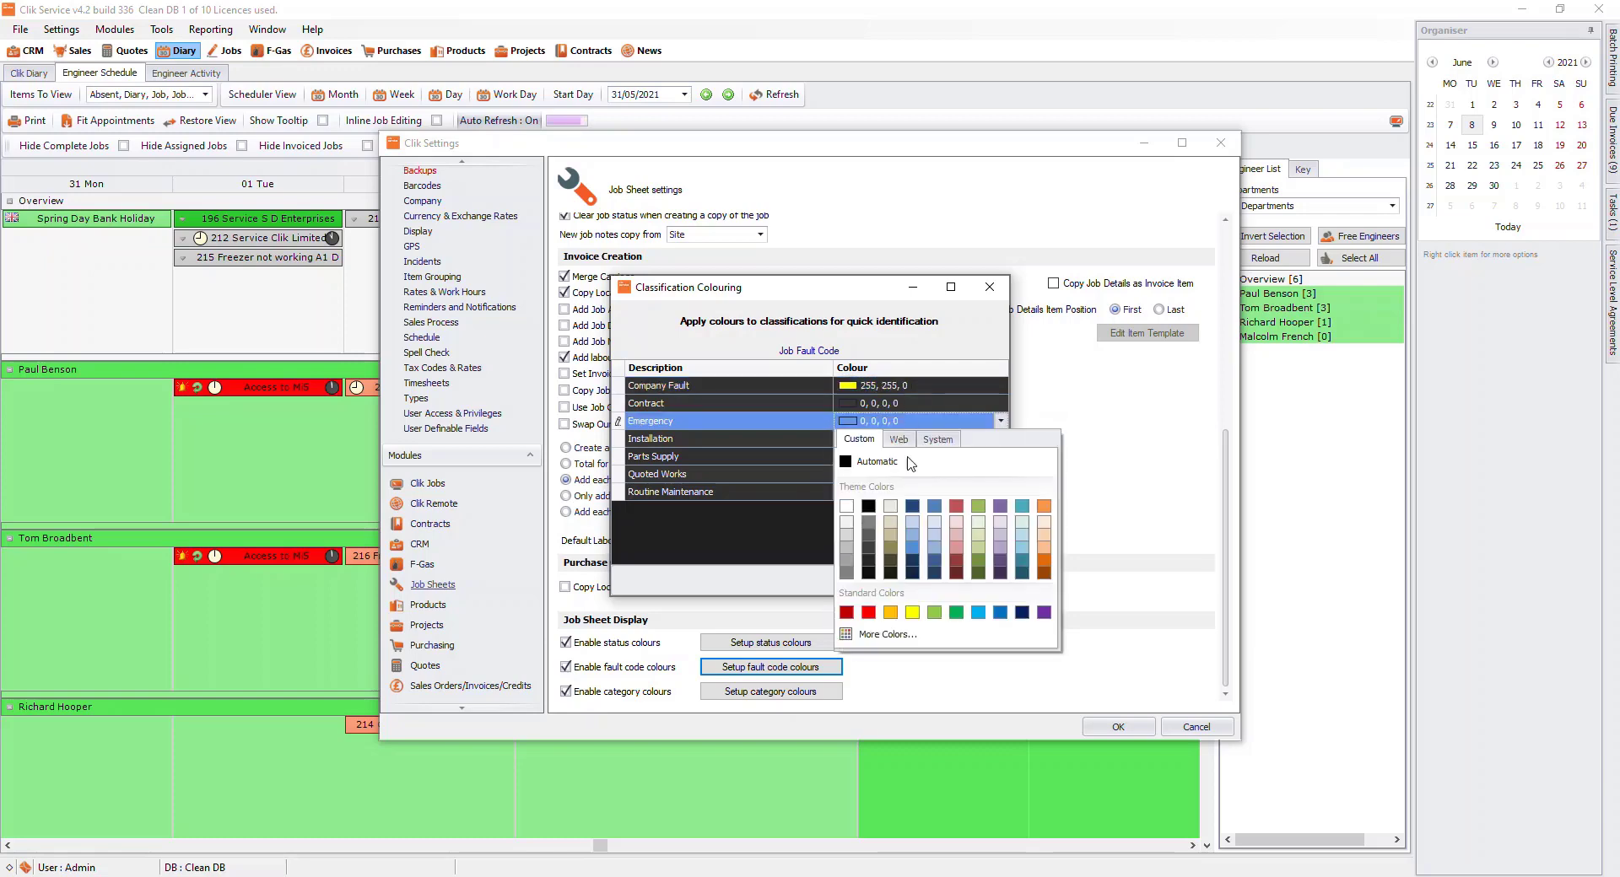
left_click(943, 613)
left_click(873, 456)
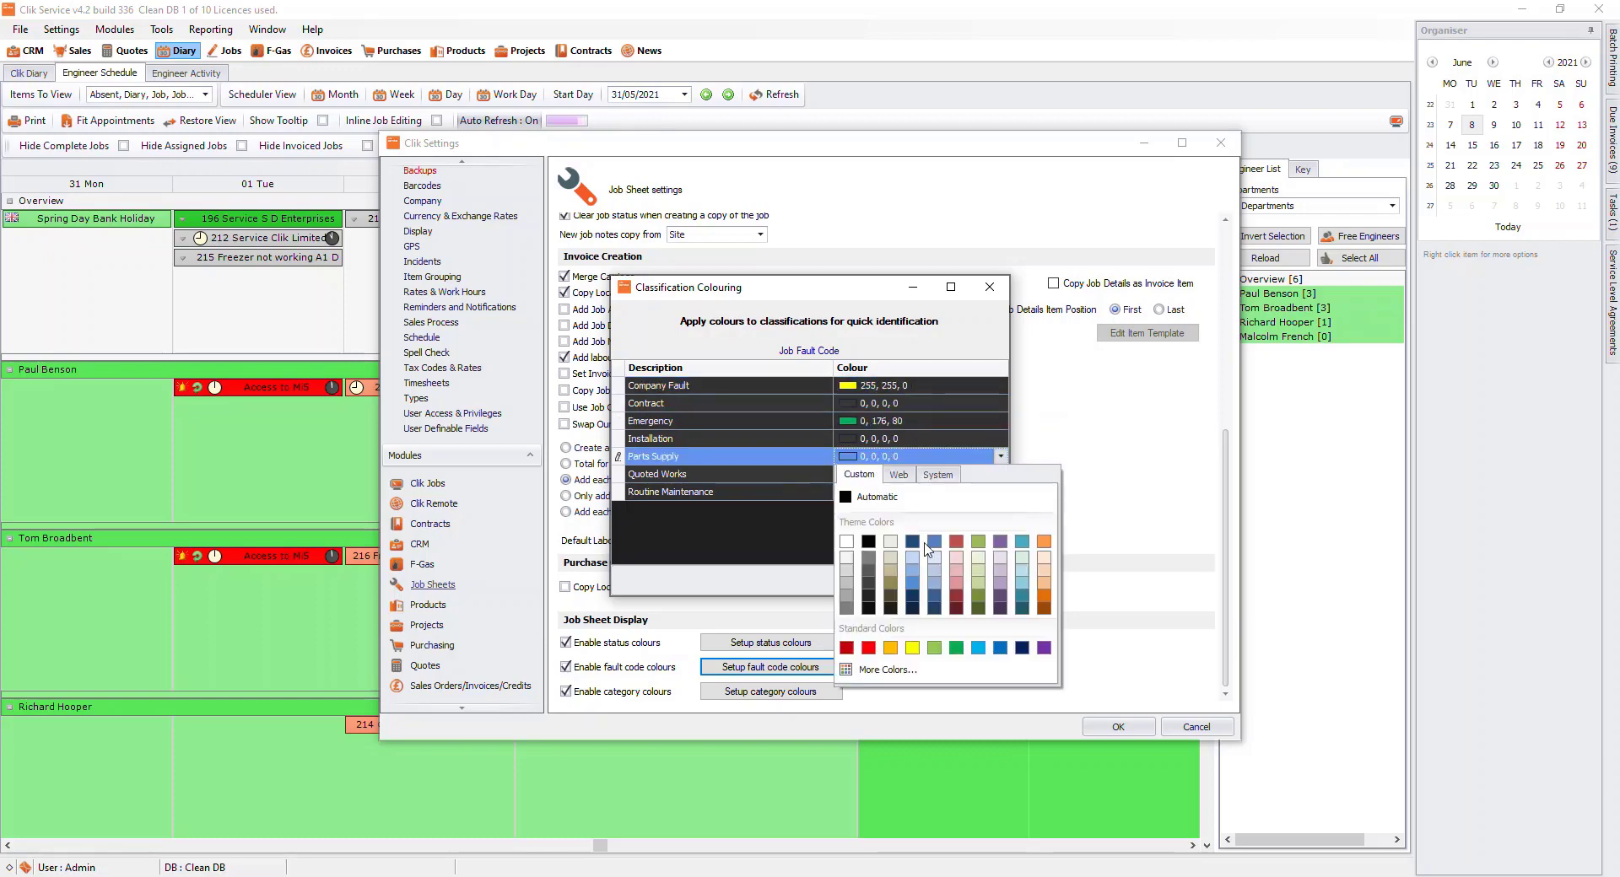
left_click(1044, 648)
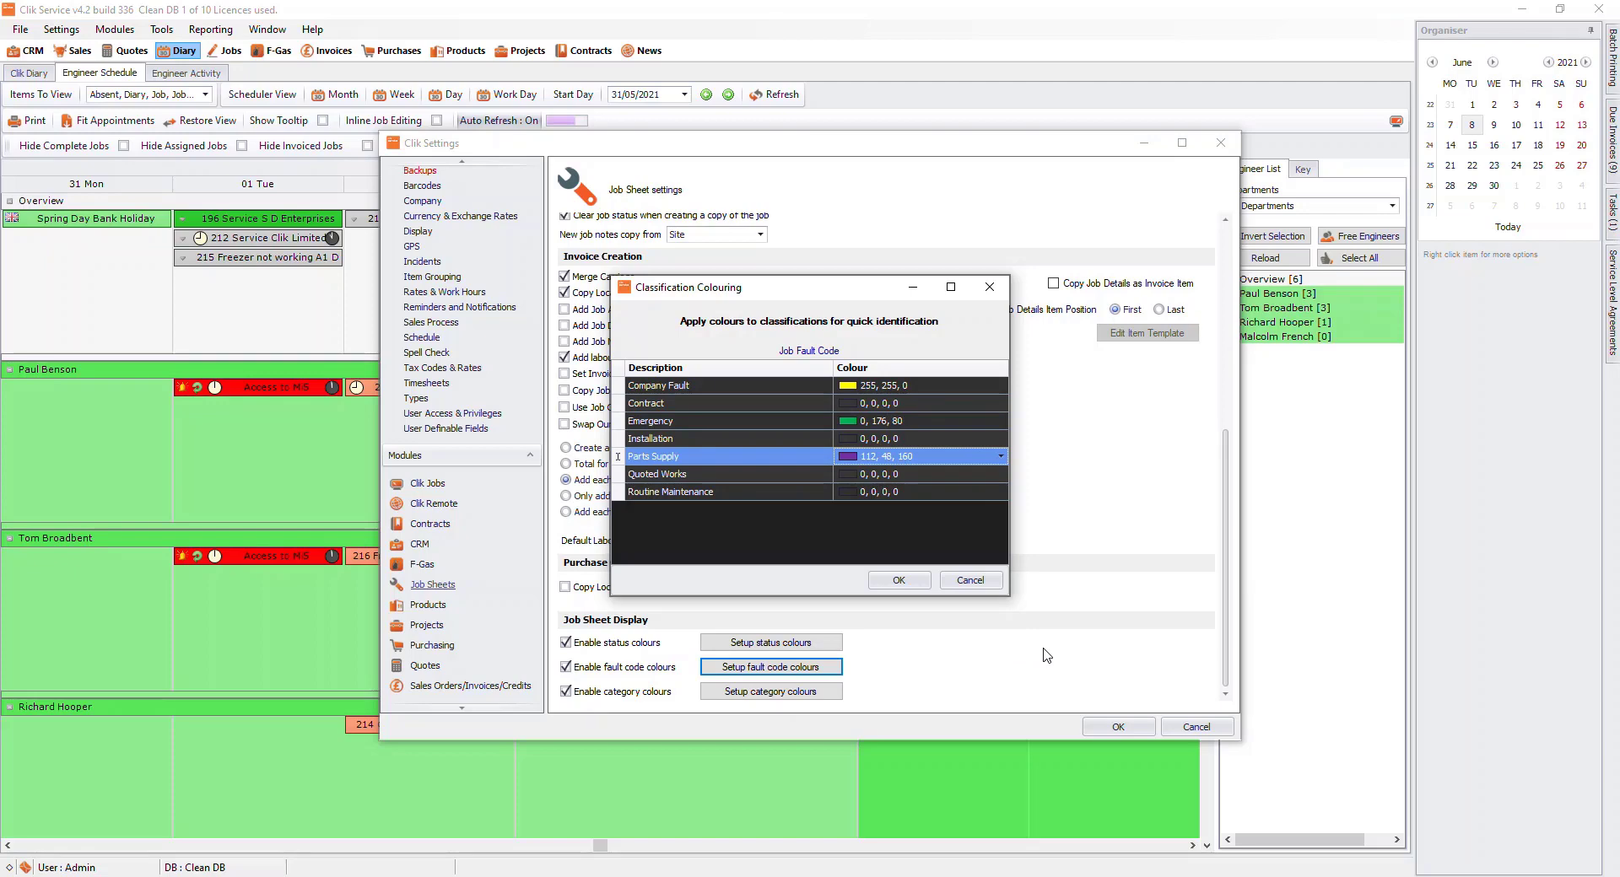
left_click(907, 581)
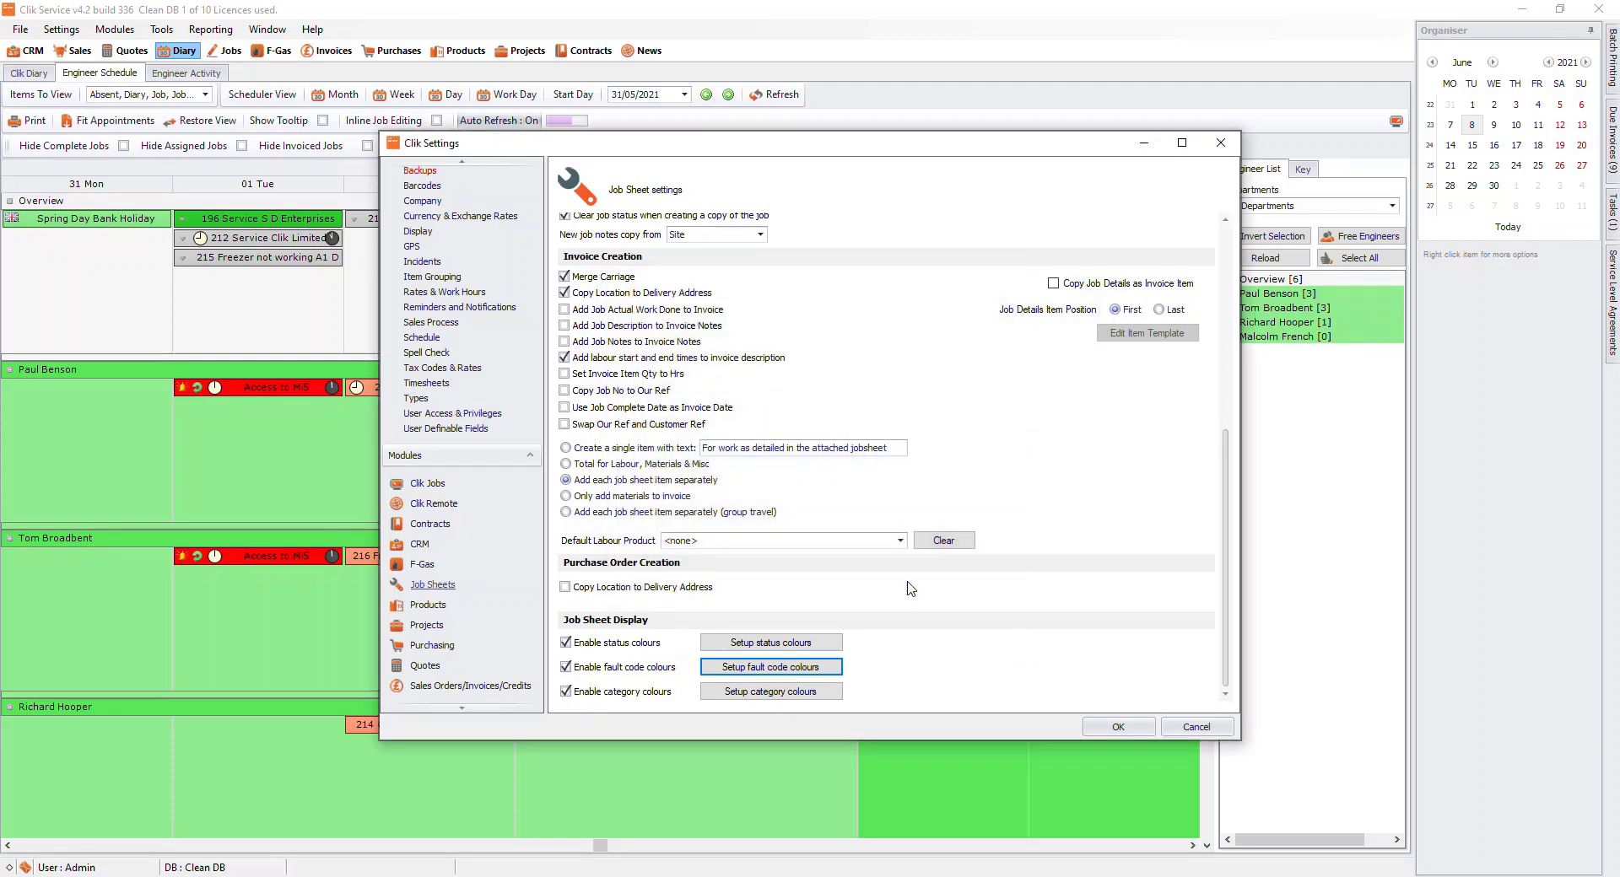
Step: Enable job colouring in the Schedule settings using the Job Status field, and save
left_click(407, 340)
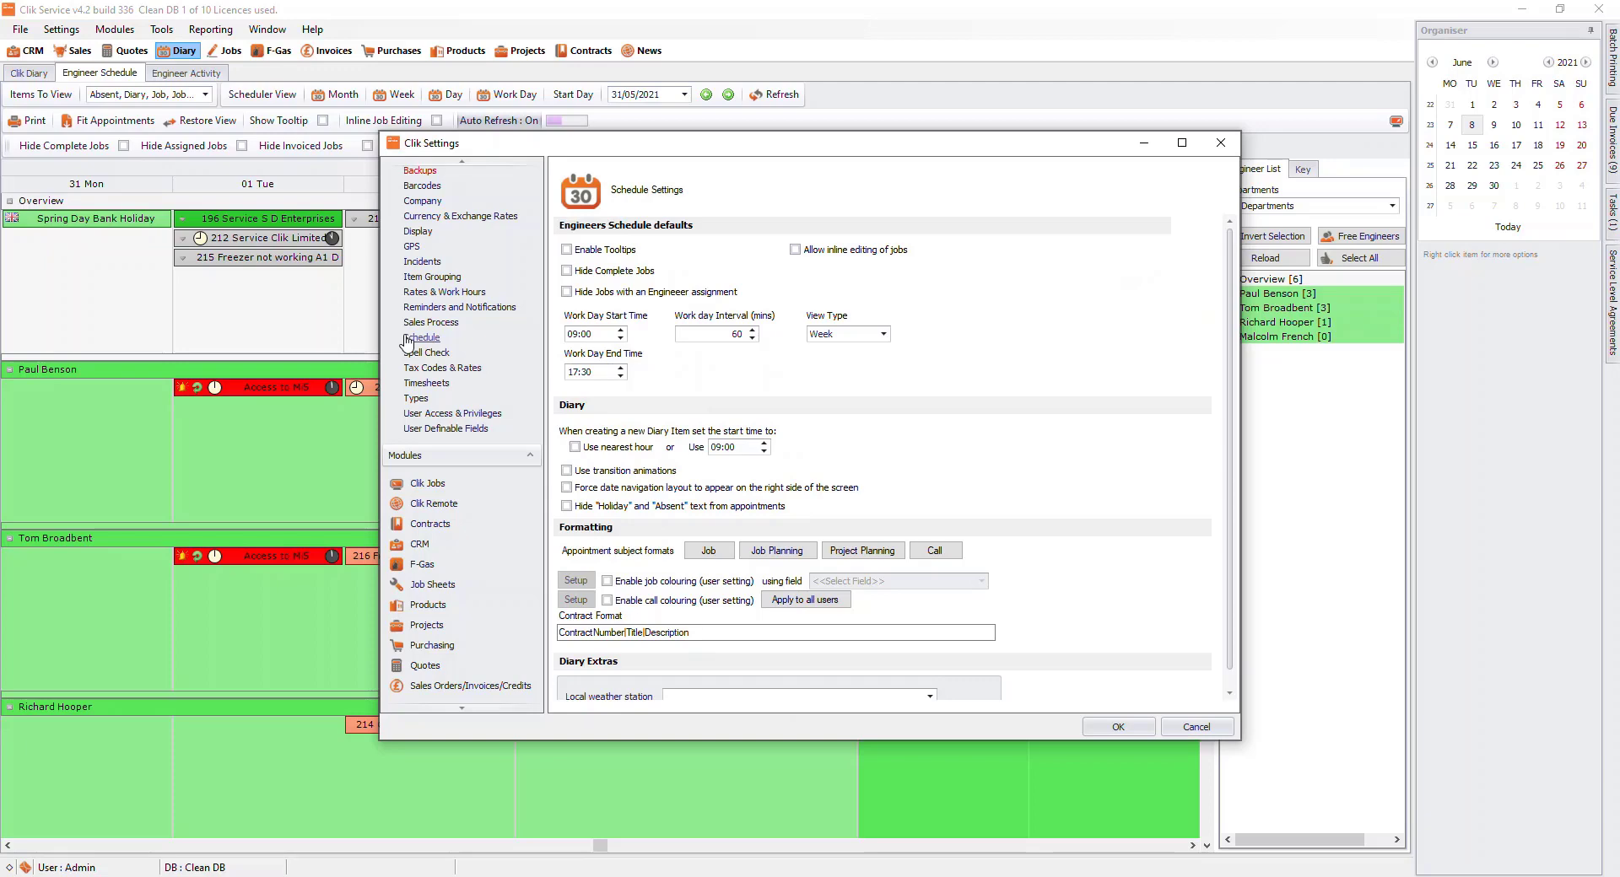
left_click(607, 581)
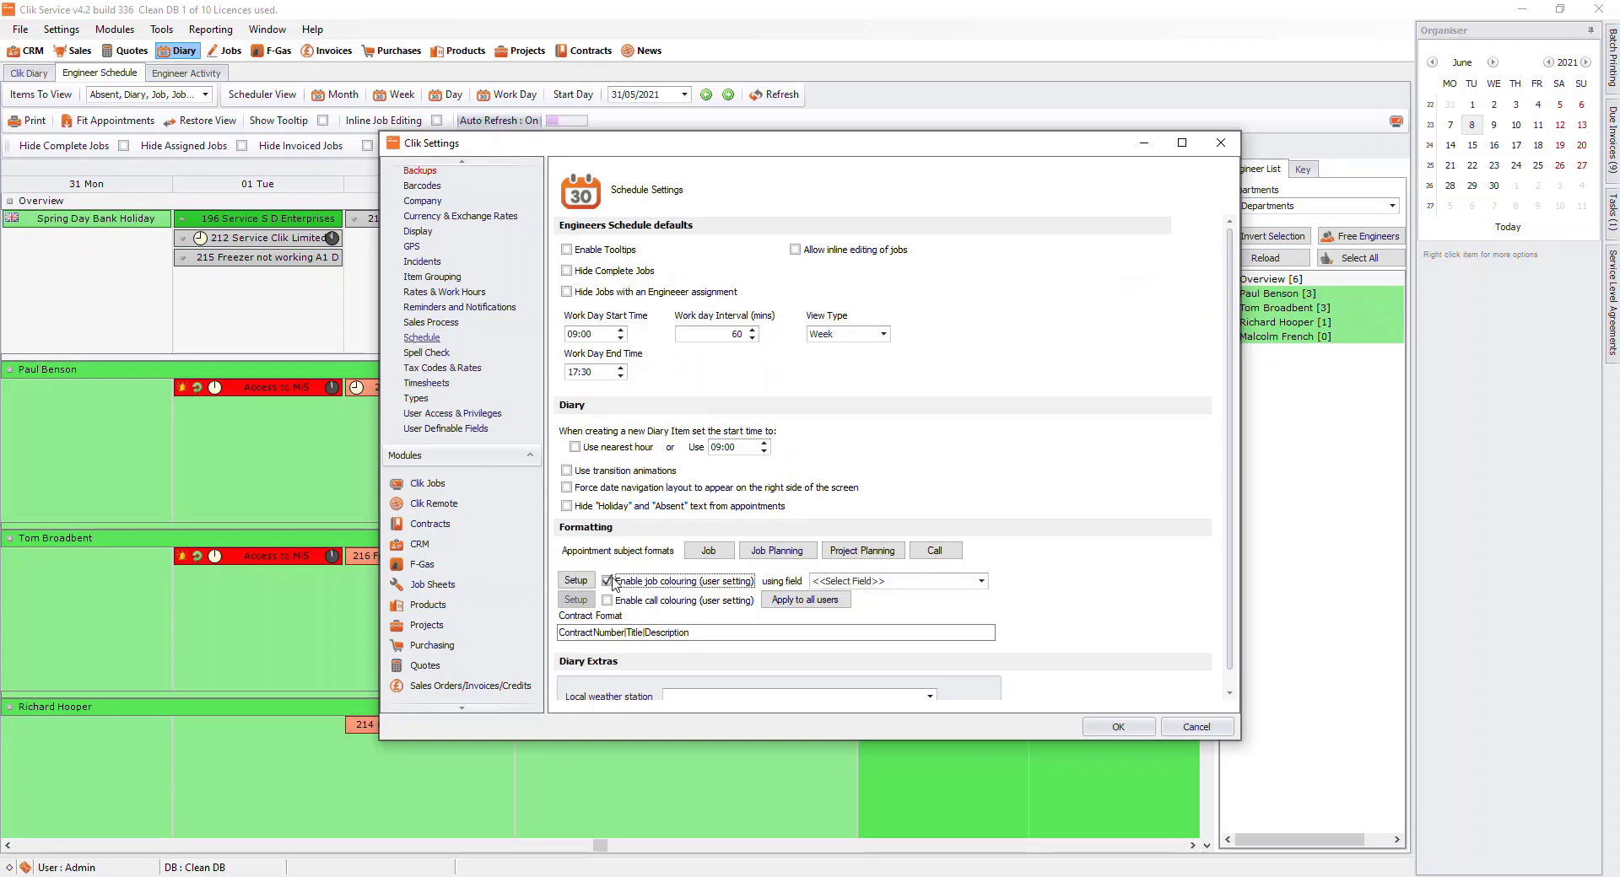
left_click(859, 582)
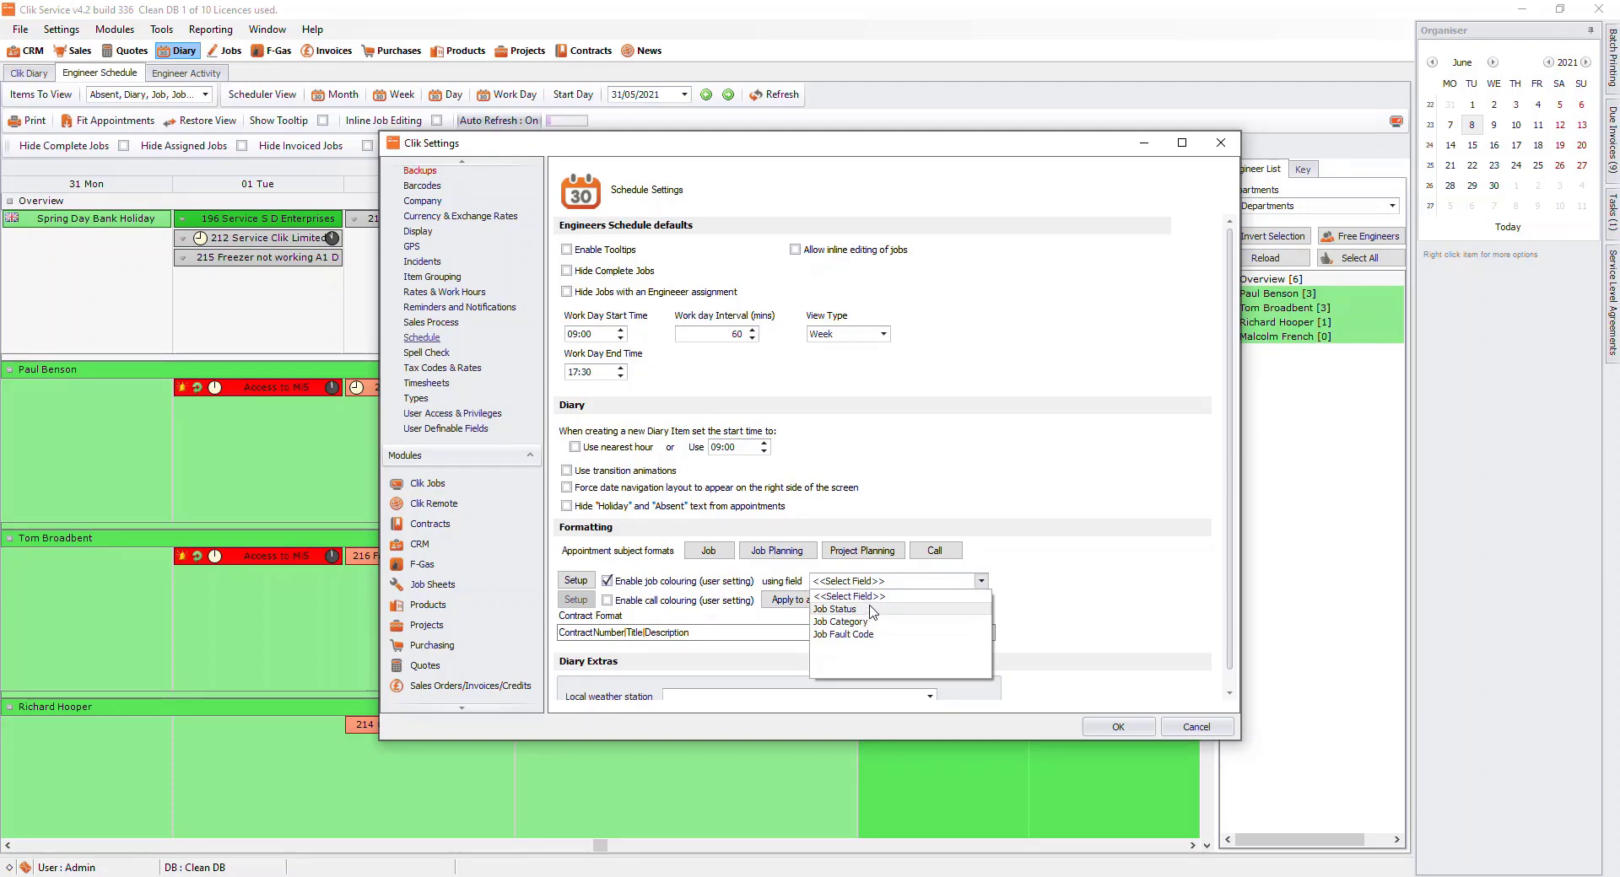
left_click(872, 609)
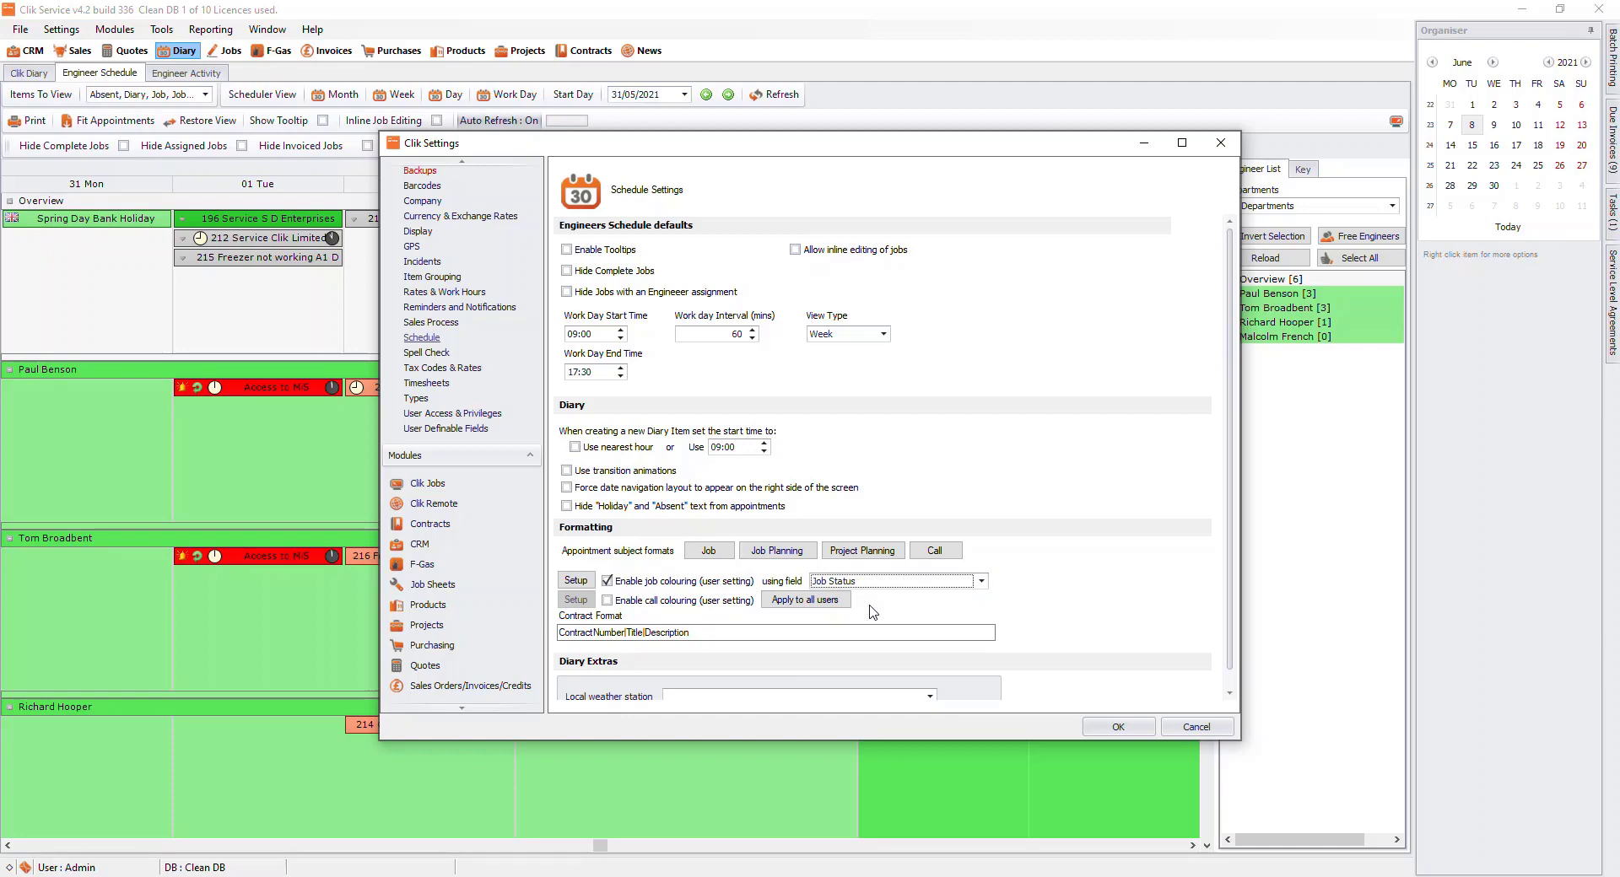
left_click(1112, 726)
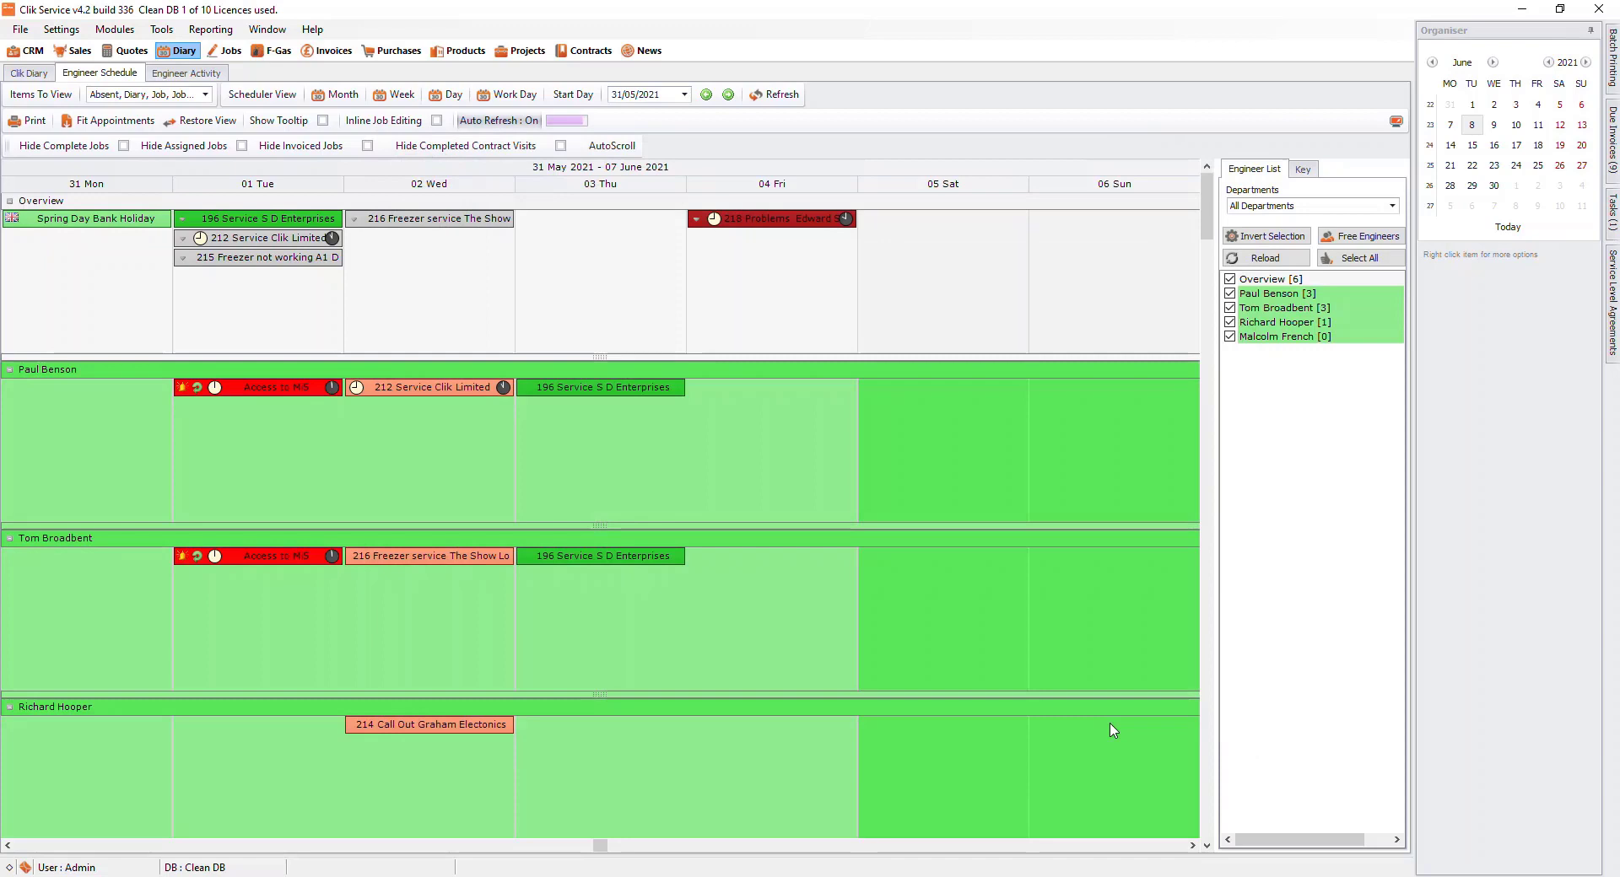
Step: Refresh the schedule, then check job sheet SV212 for Clik Limited (In Progress) and close it
left_click(770, 100)
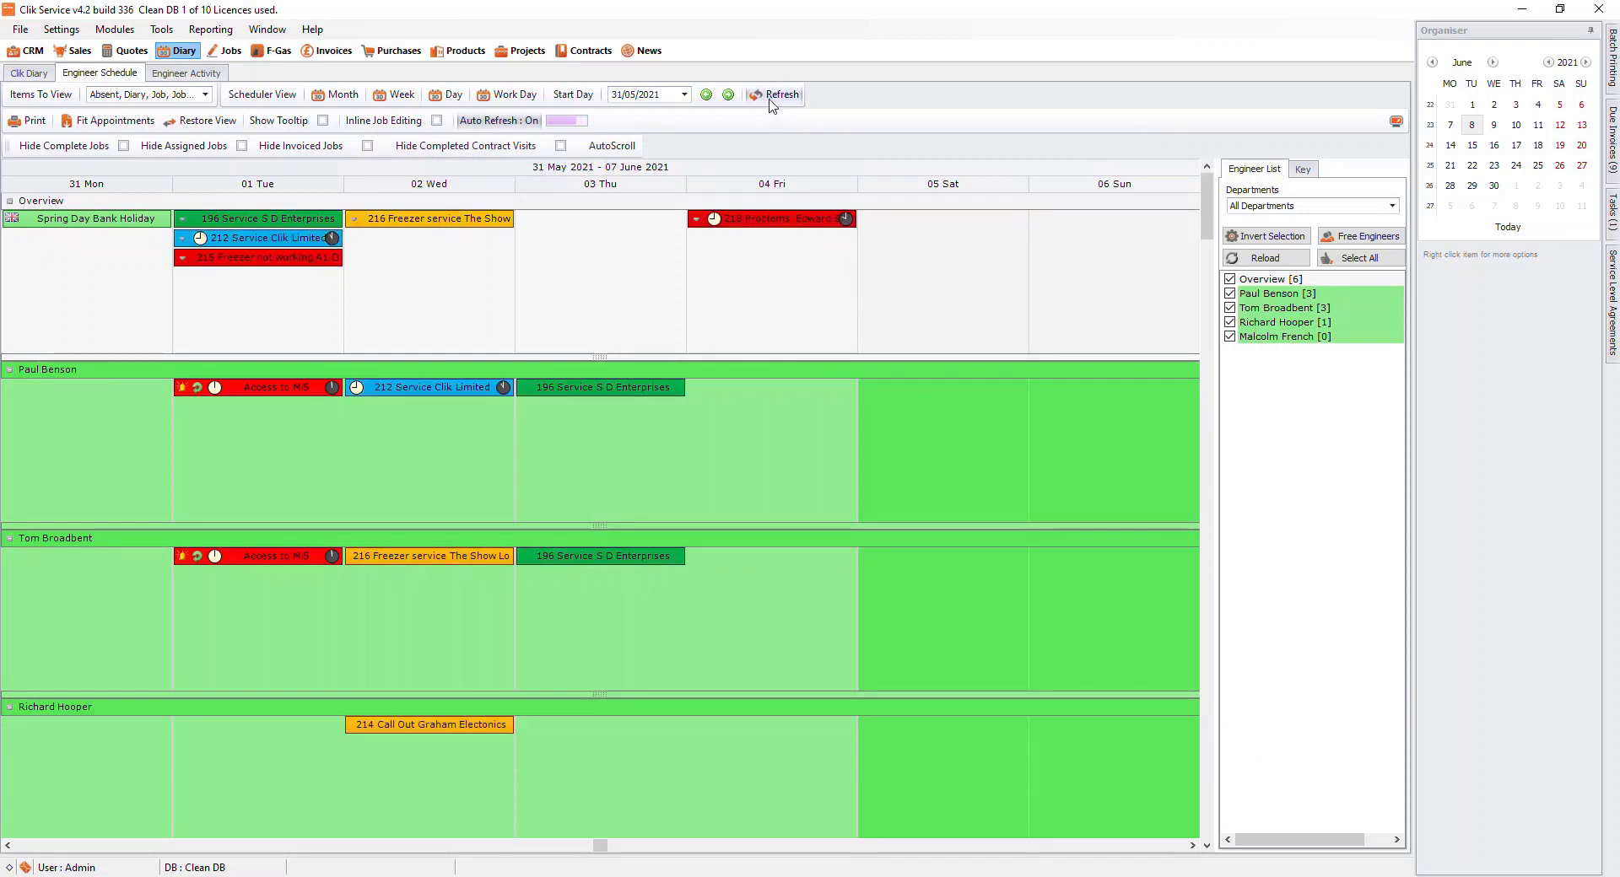
double_click(460, 388)
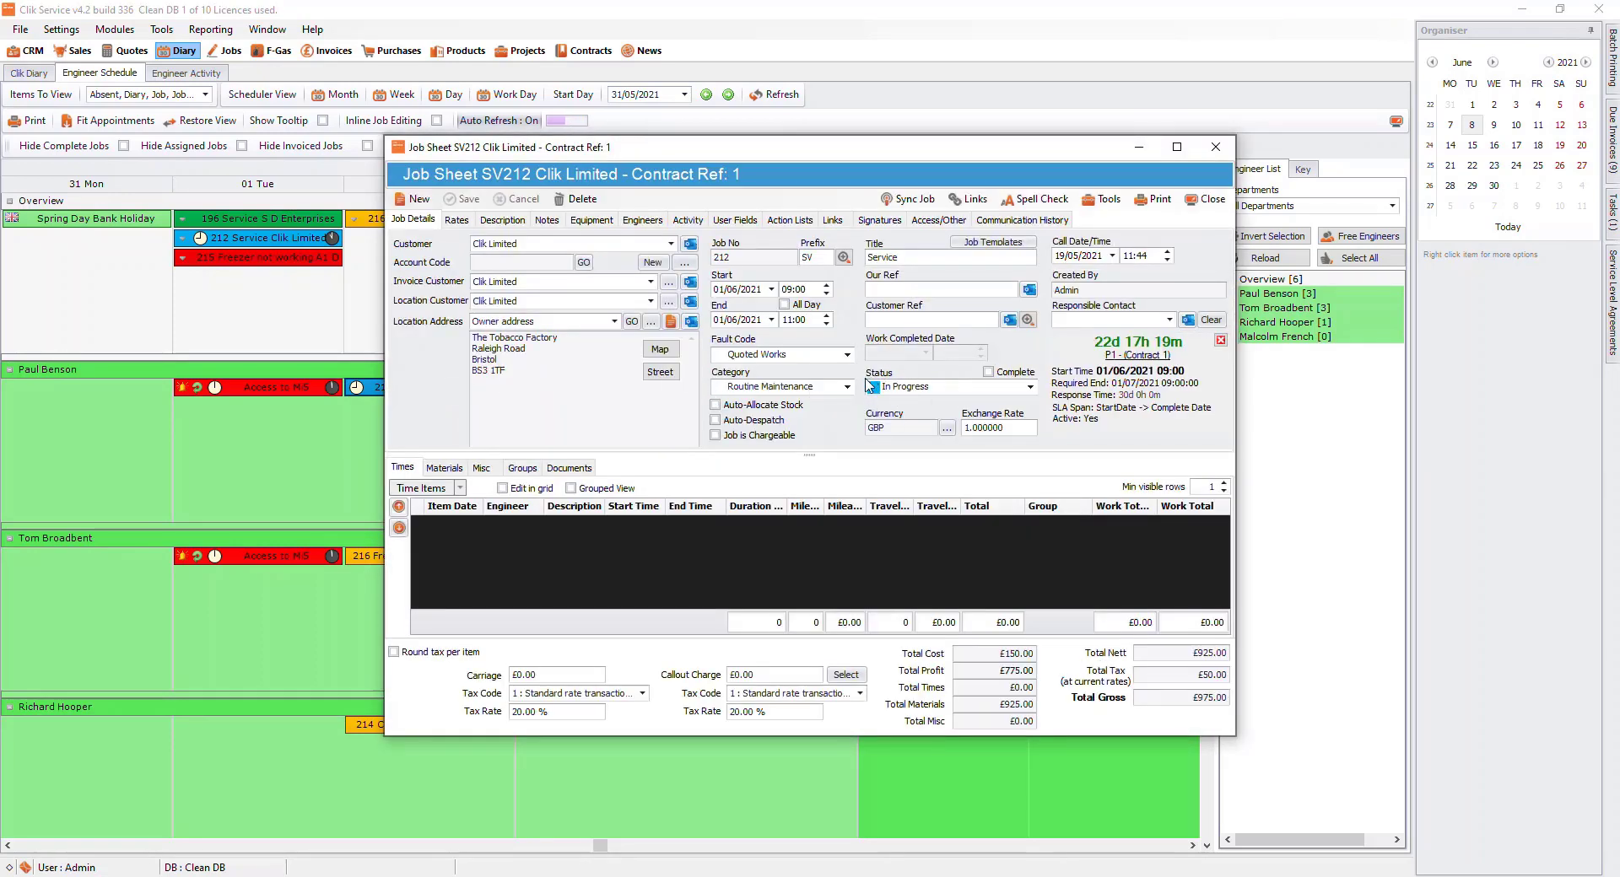
left_click(1221, 203)
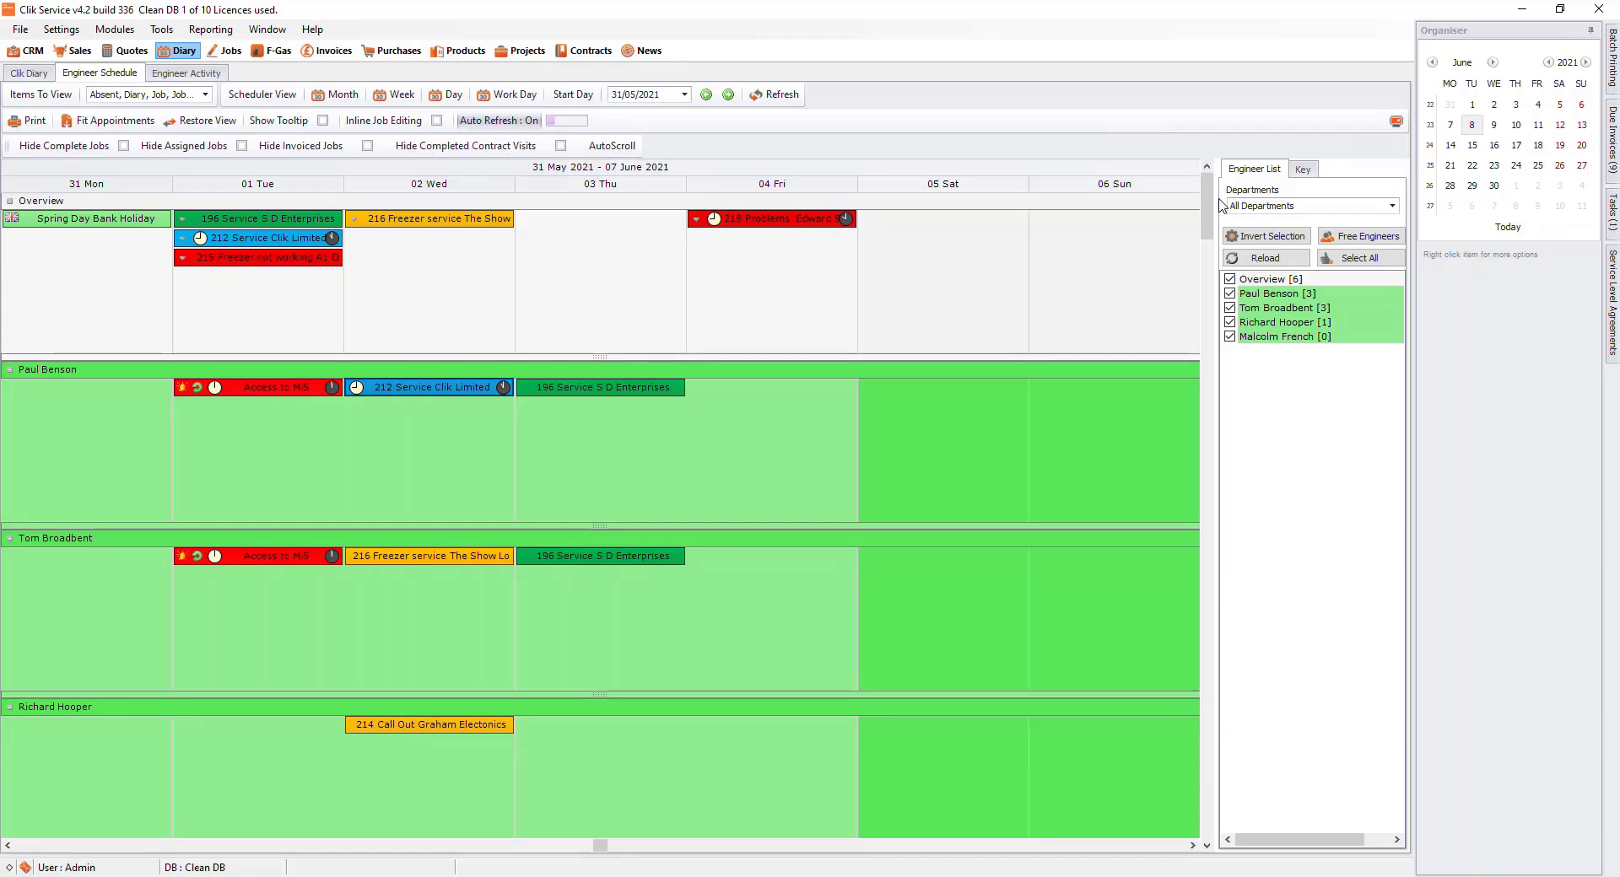
left_click(1396, 121)
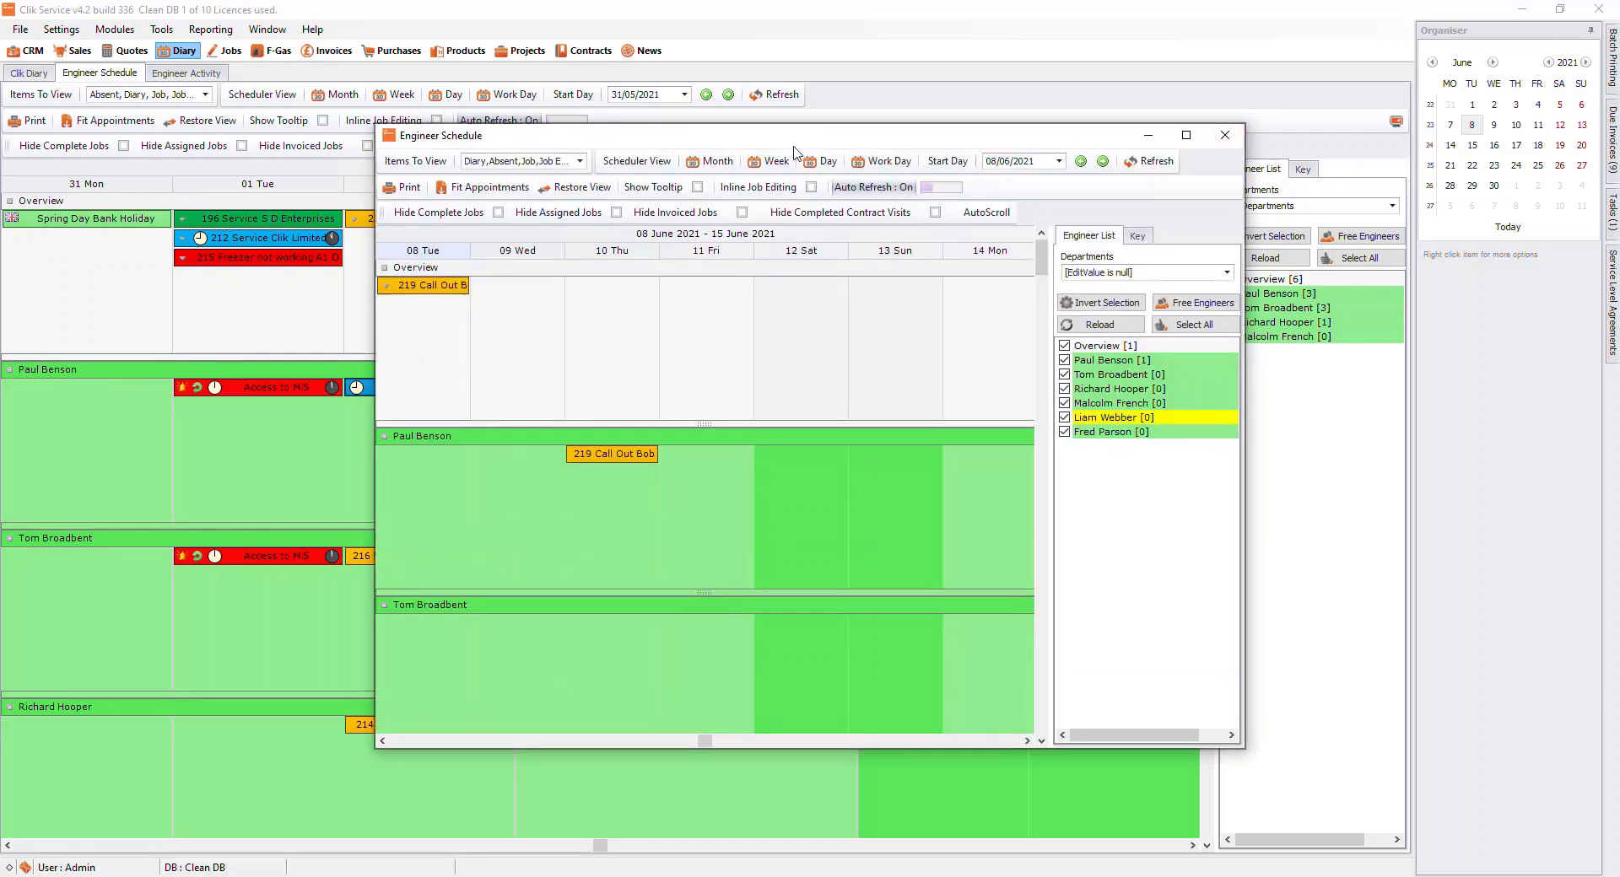
left_click_drag(755, 142, 1069, 129)
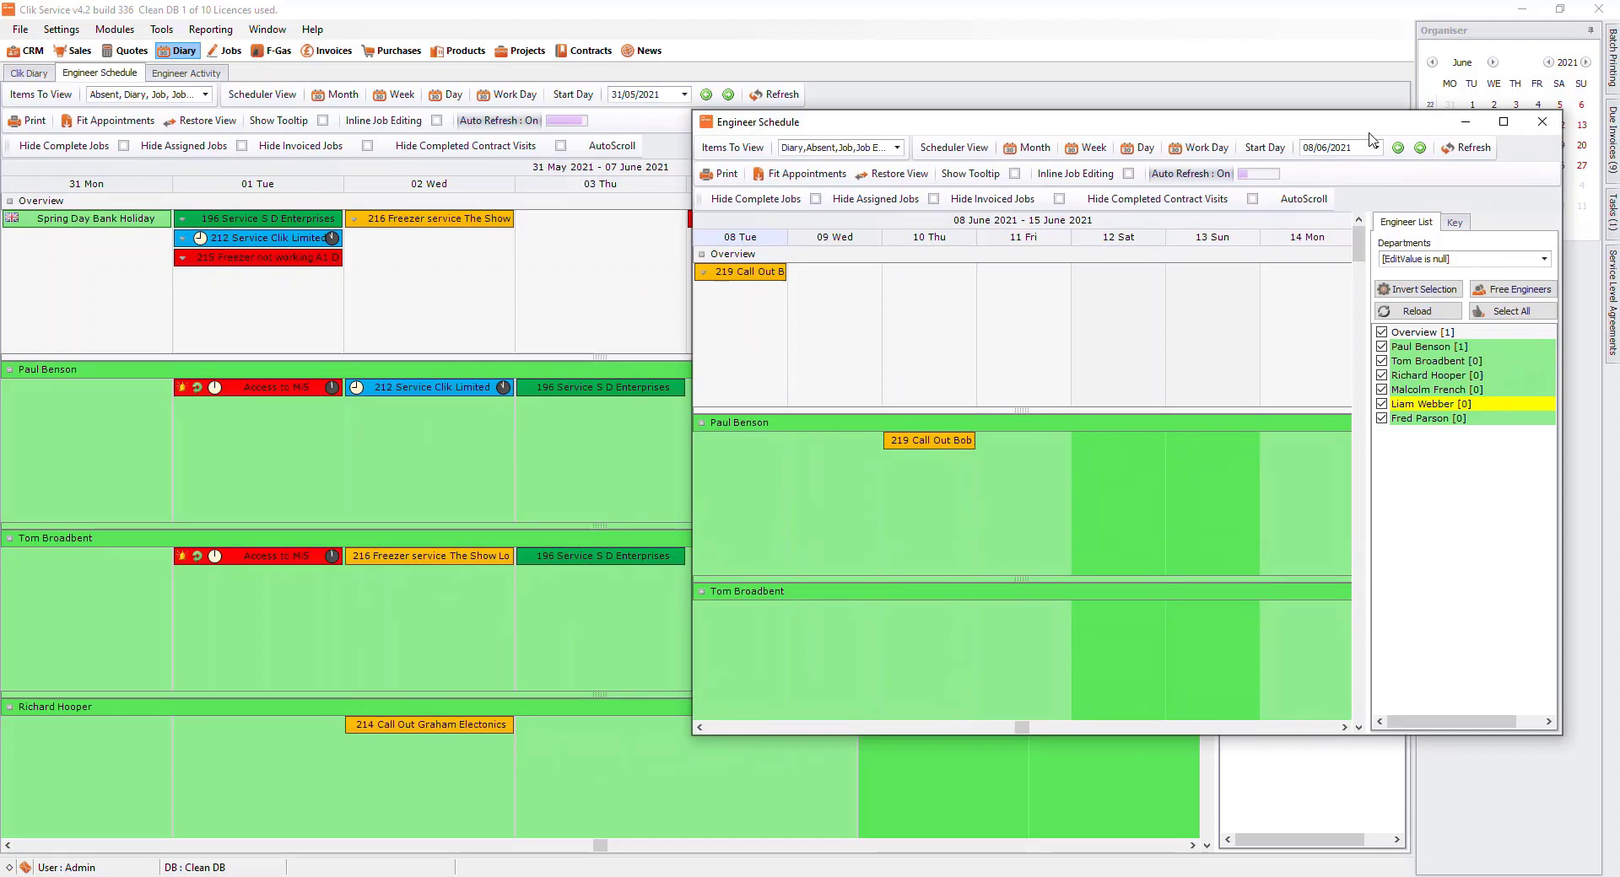
left_click(1542, 123)
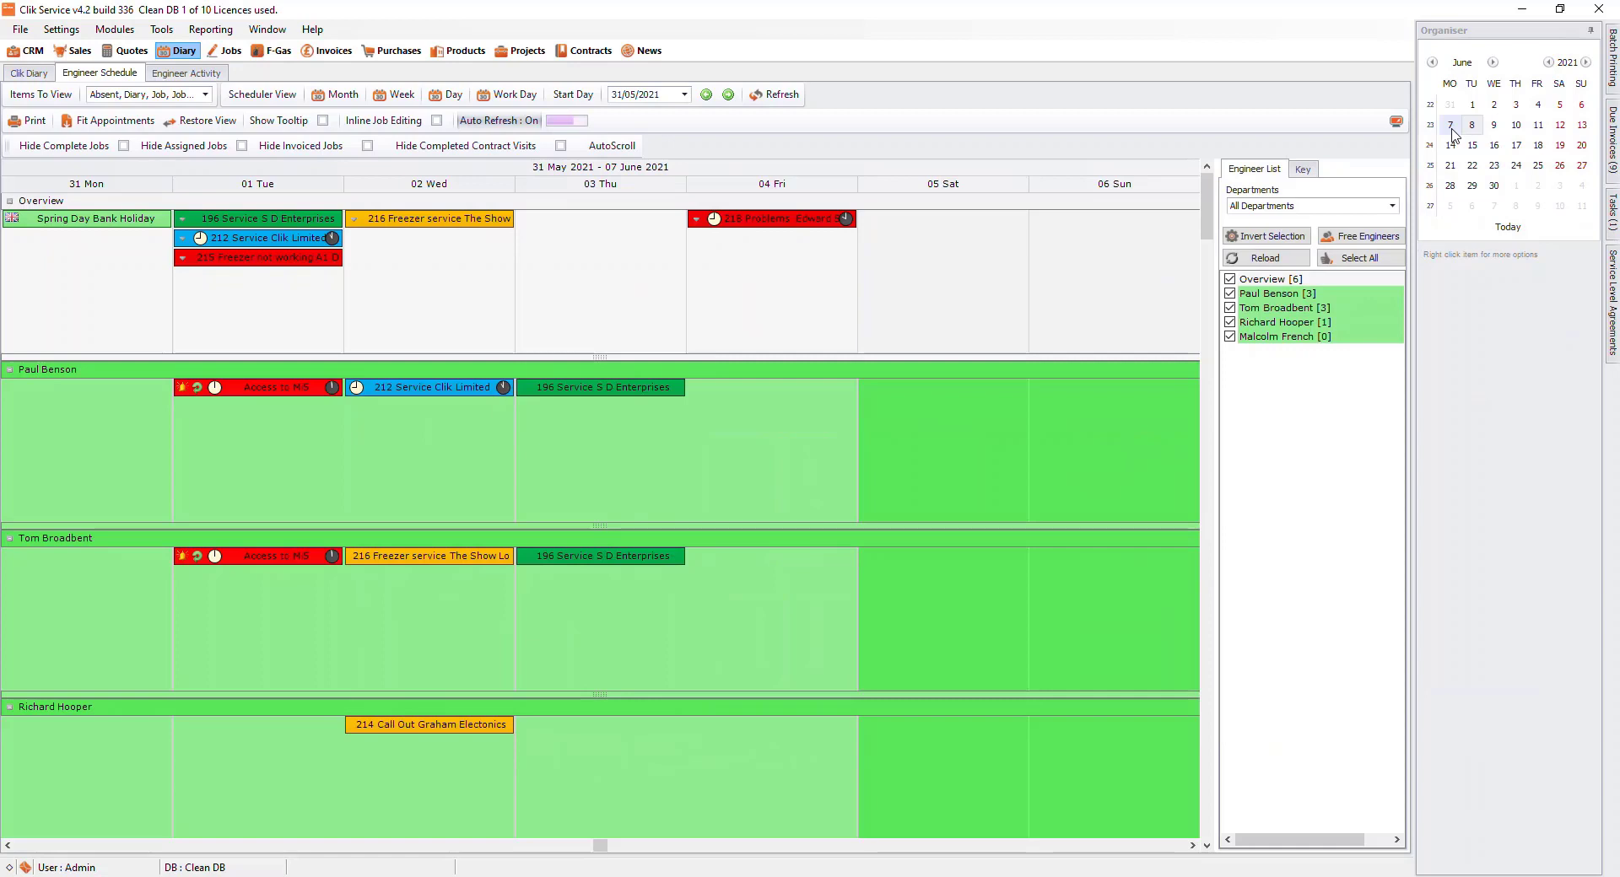
Step: Filter the engineers to the HVAC department, then back to All Departments
left_click(1391, 206)
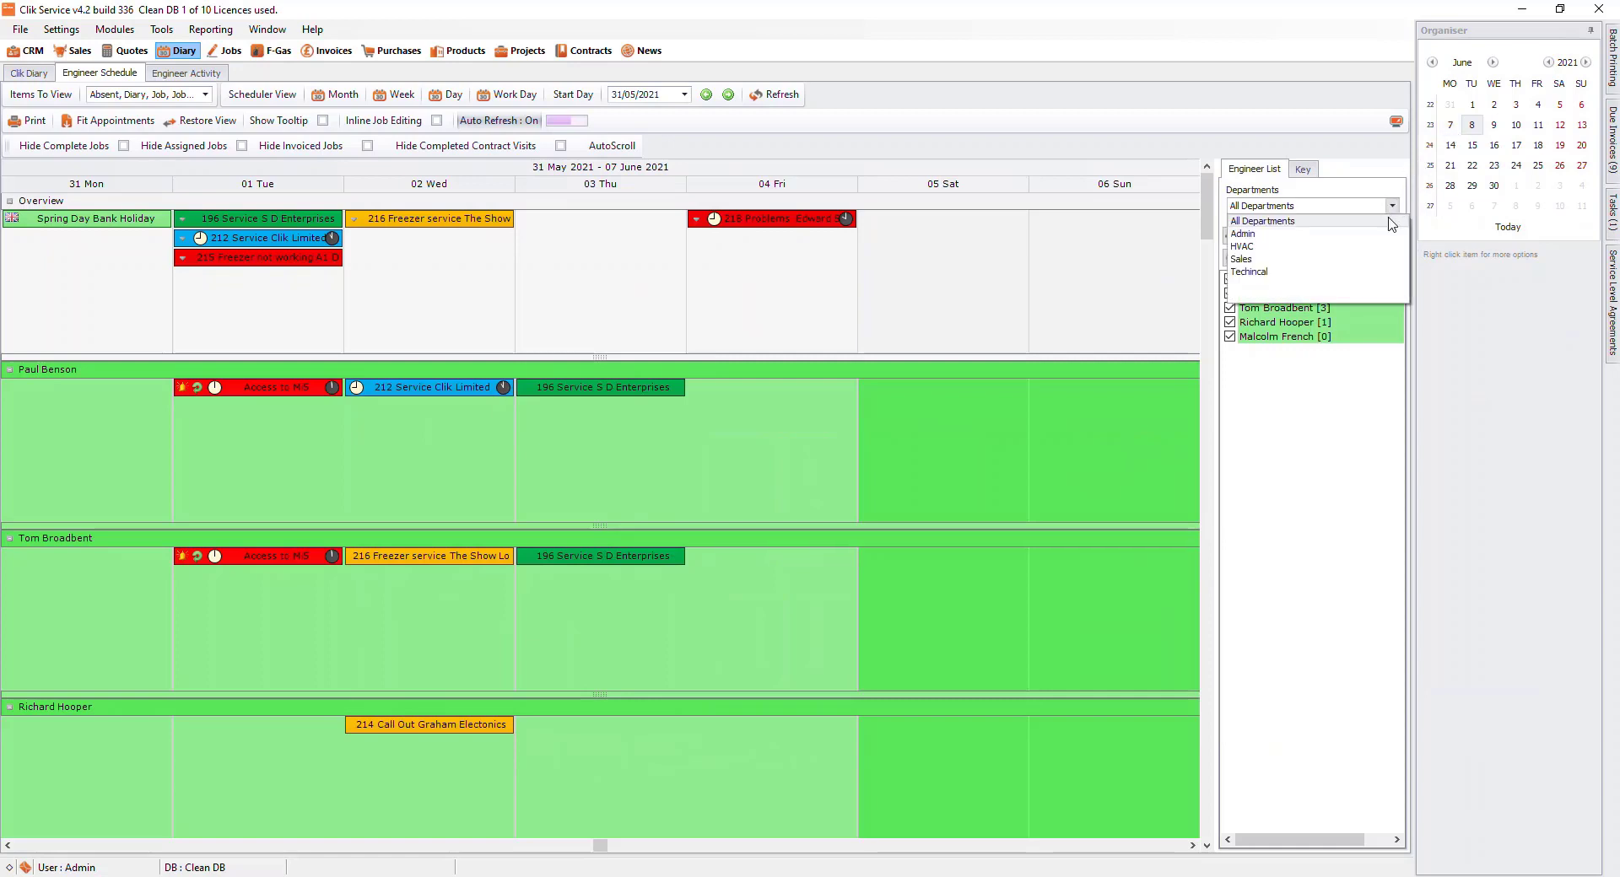
left_click(1360, 248)
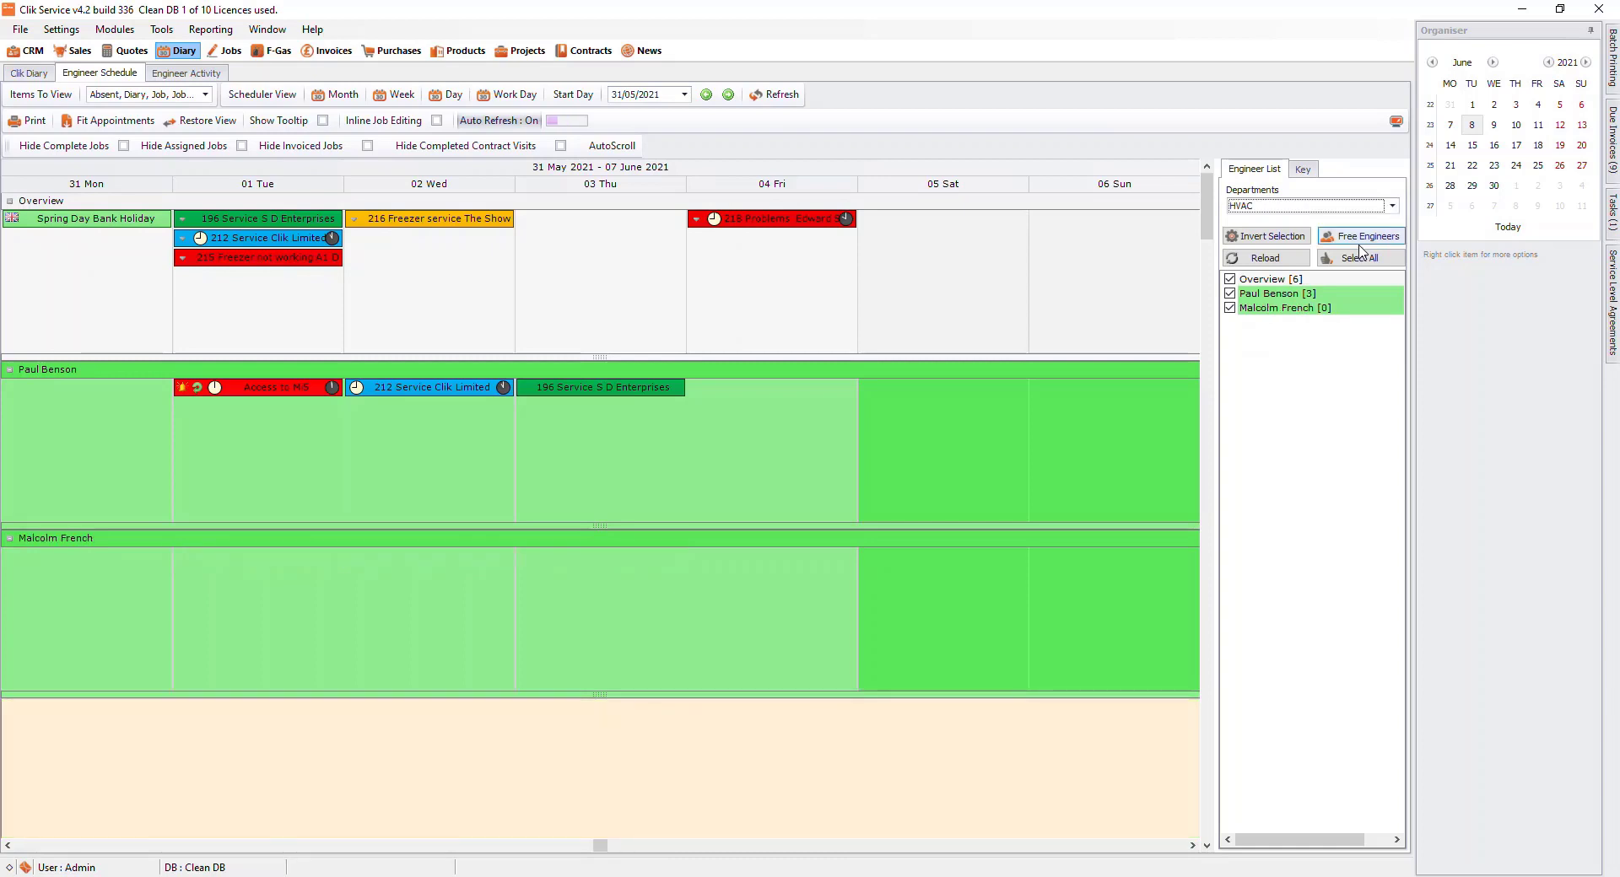
left_click(1391, 206)
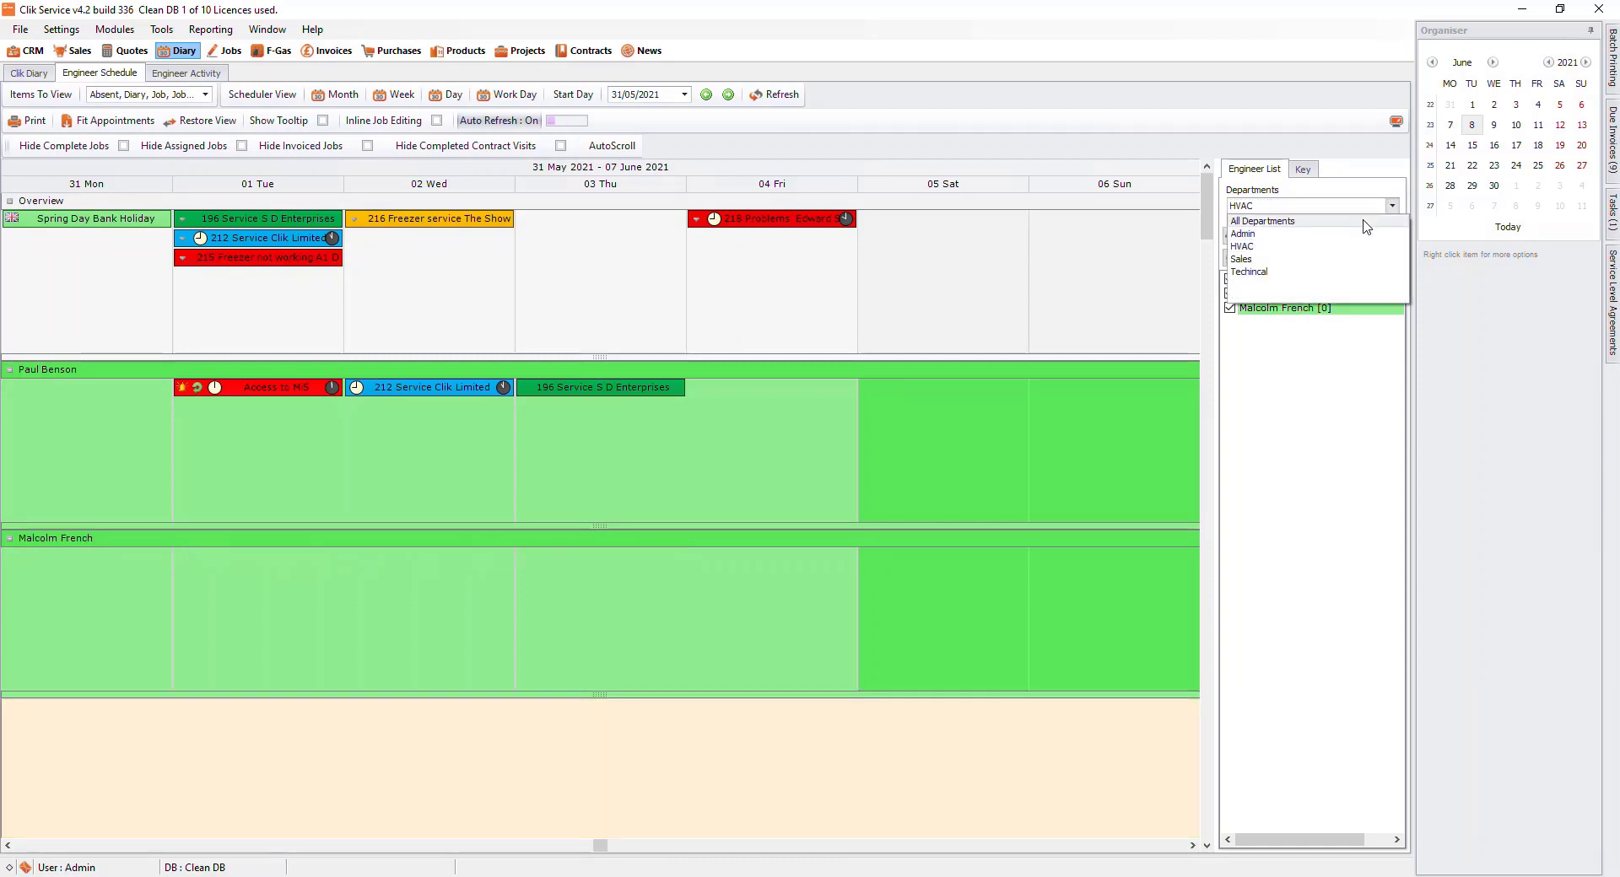
left_click(1364, 225)
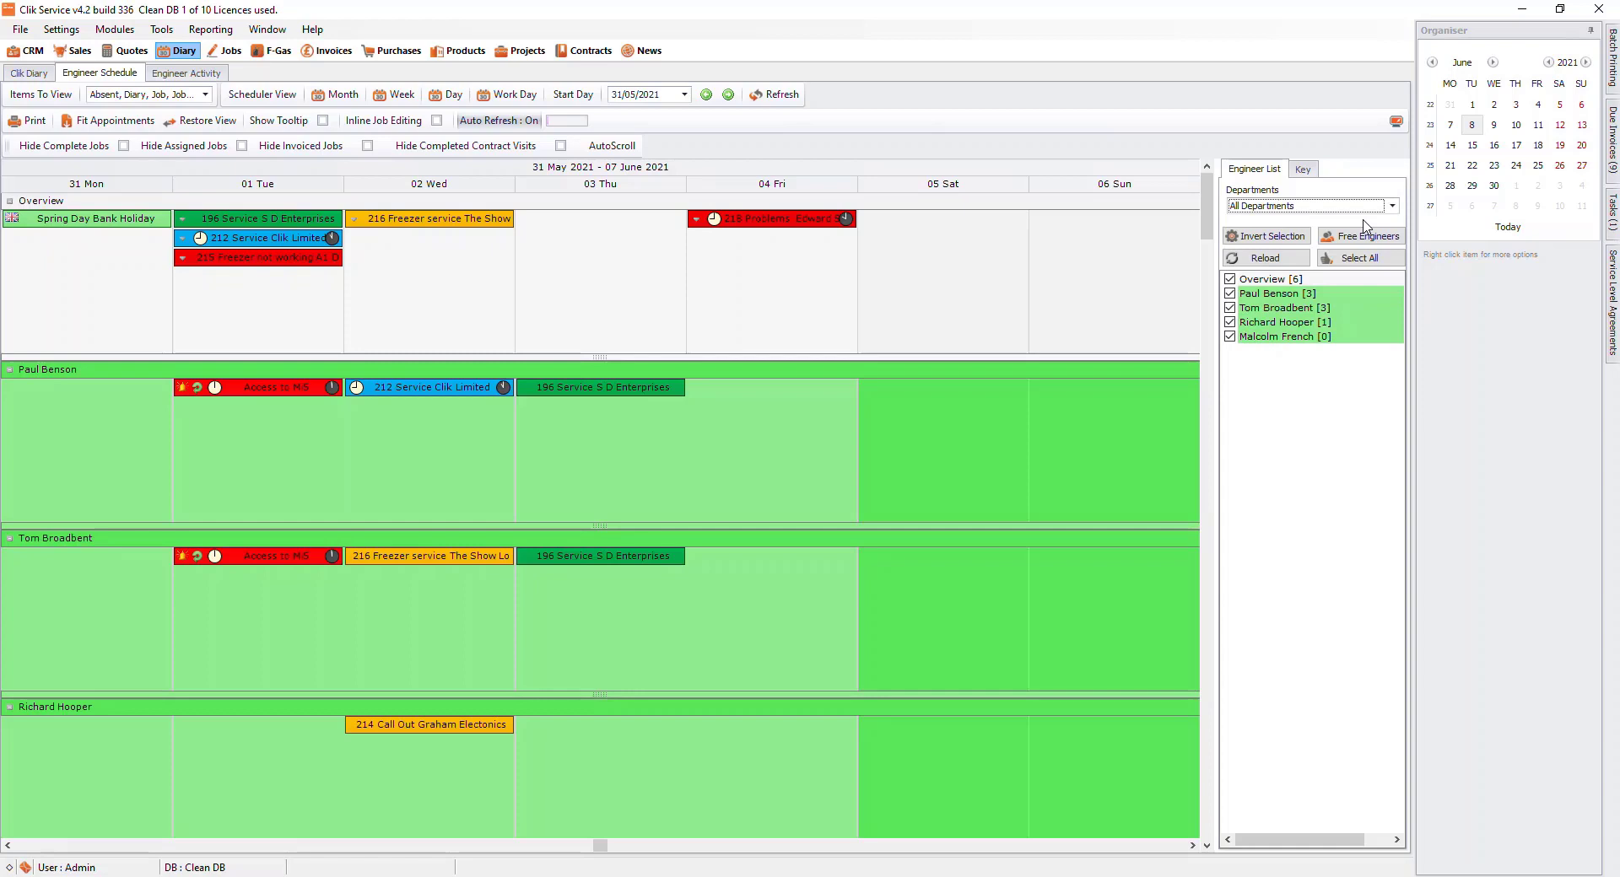
Step: Untick two engineers, invert the selection twice, select all, try Free Engineers, and reload the list
left_click(1231, 294)
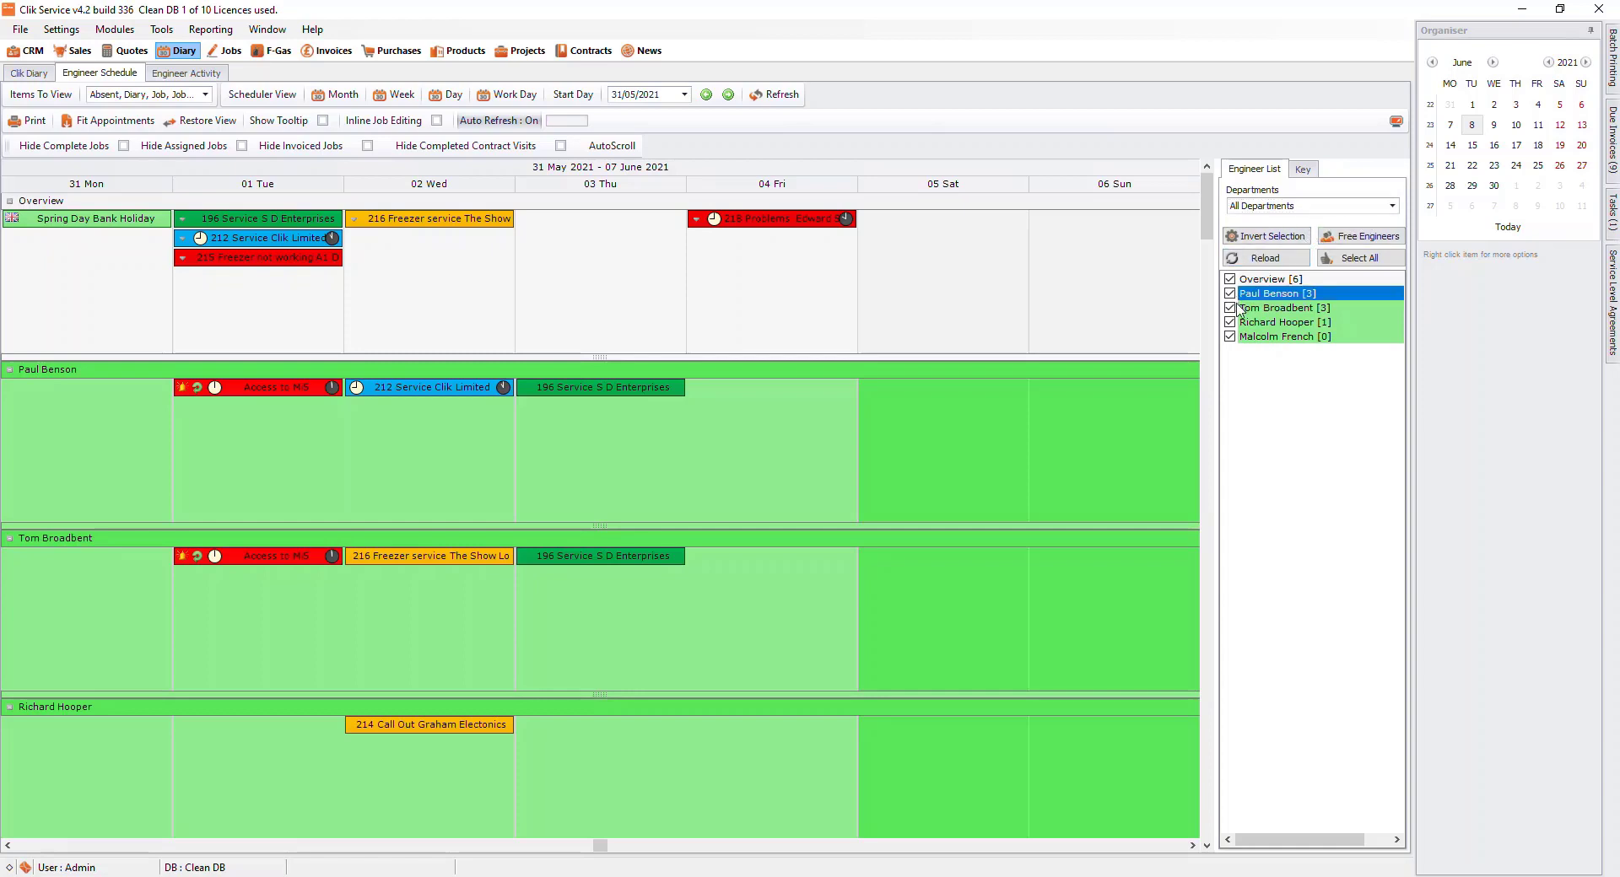
left_click(1231, 308)
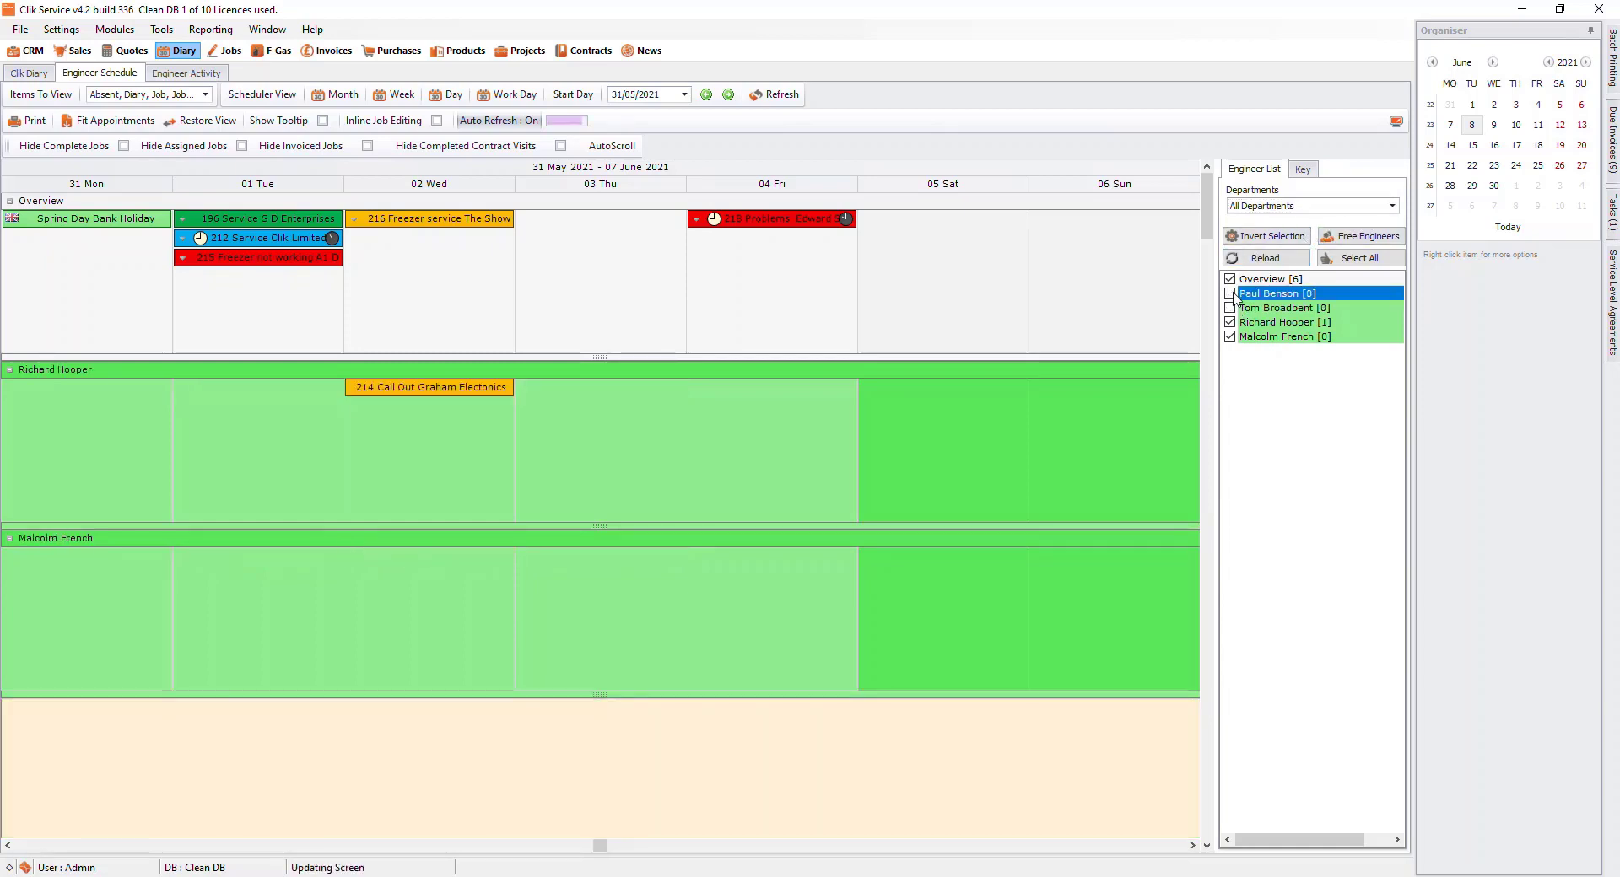
left_click(1263, 237)
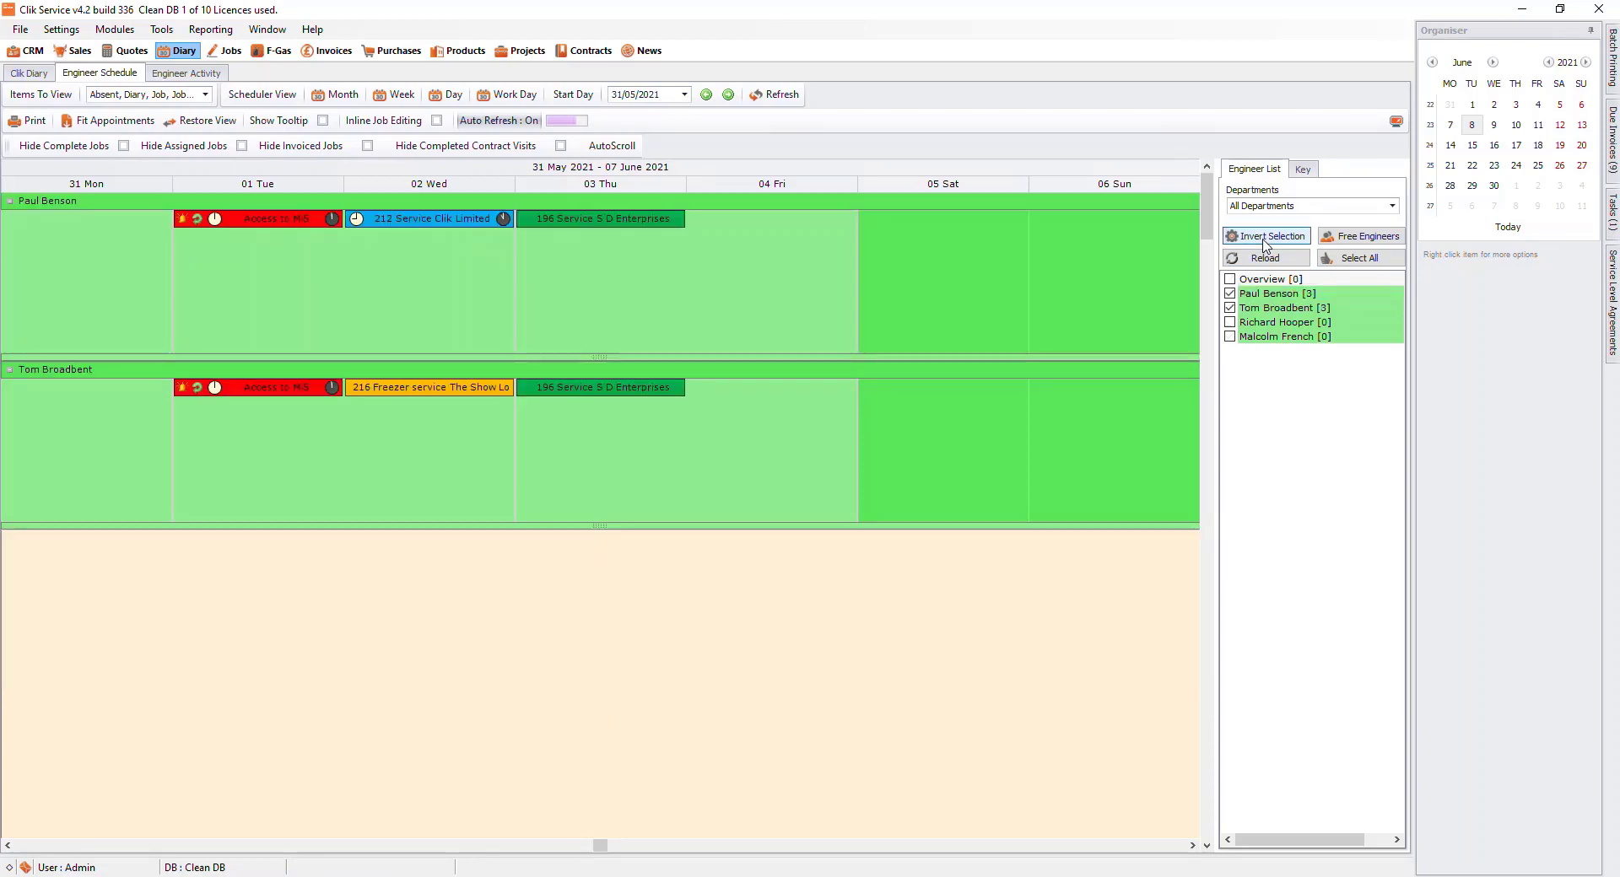
left_click(1263, 241)
left_click(1350, 258)
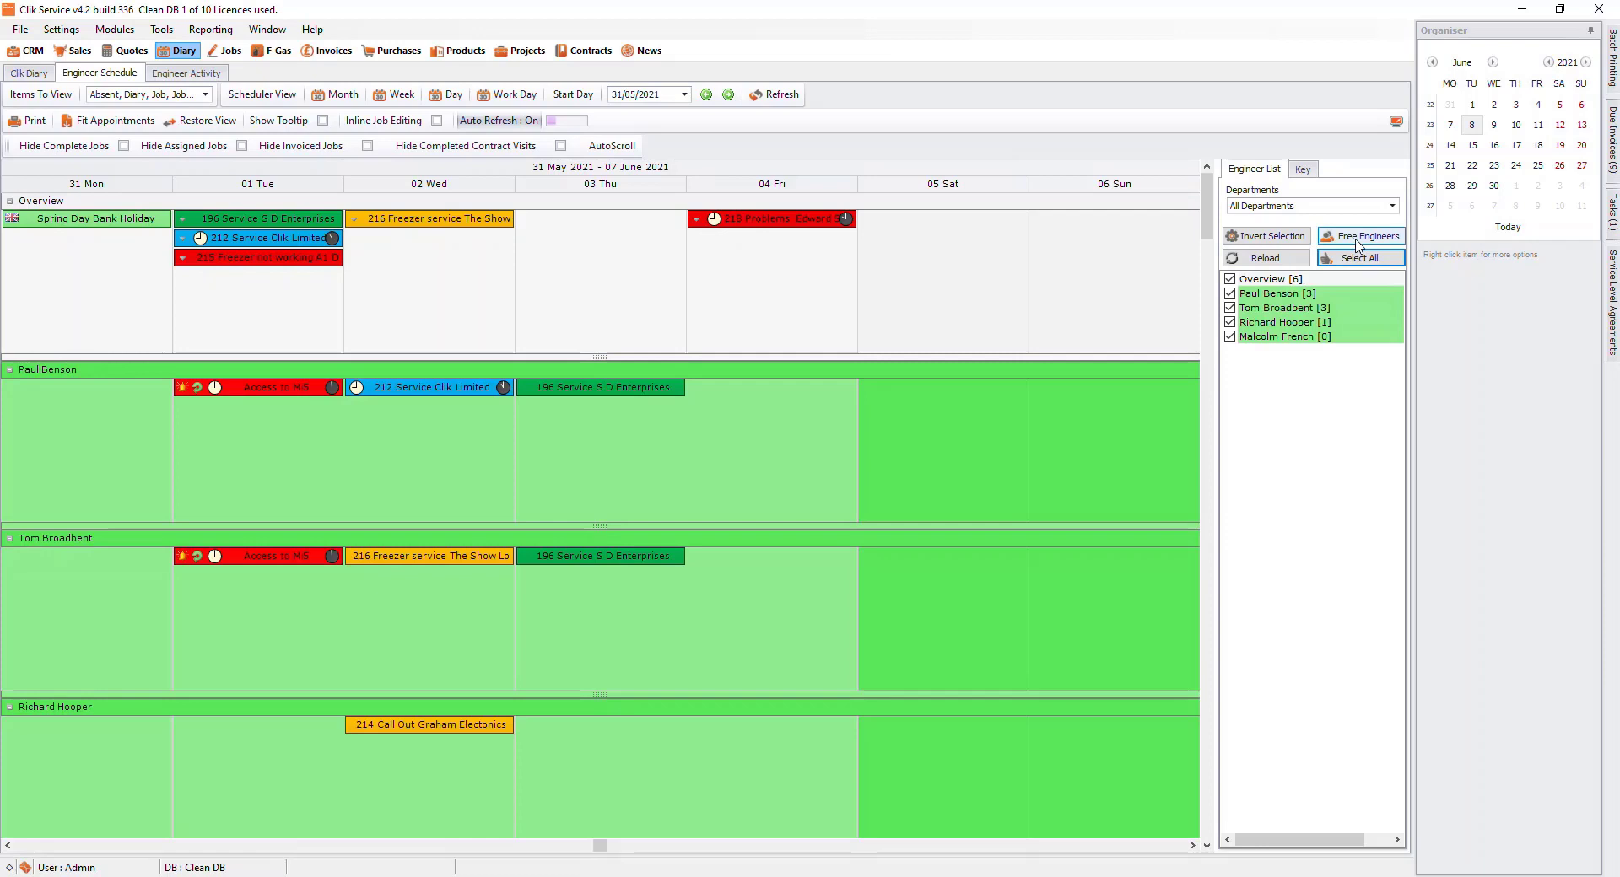
left_click(1358, 241)
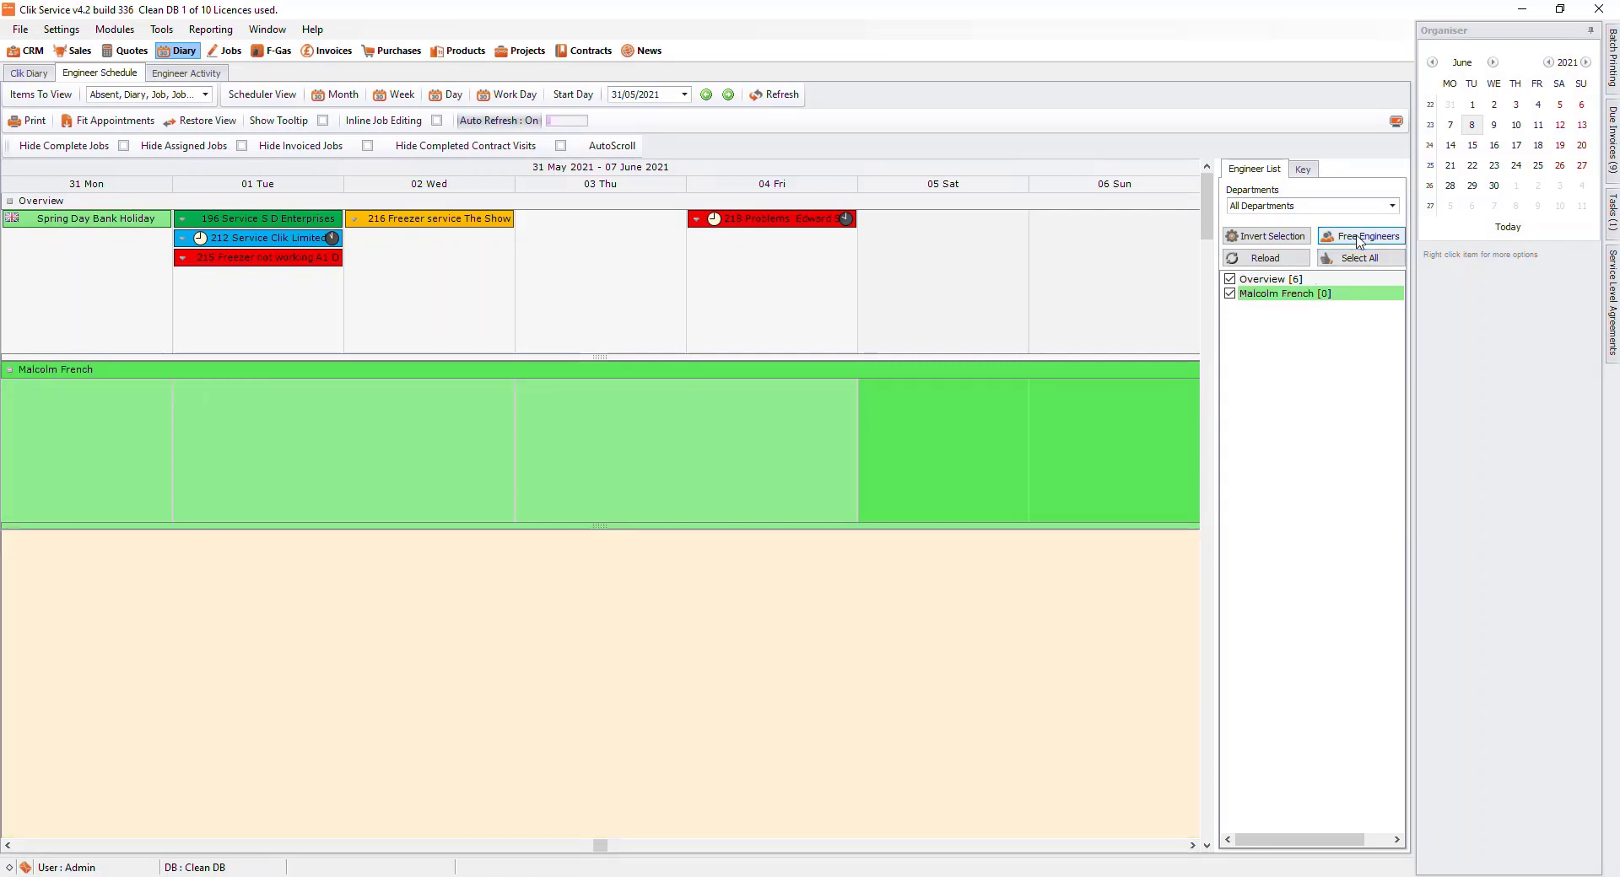
left_click(1299, 262)
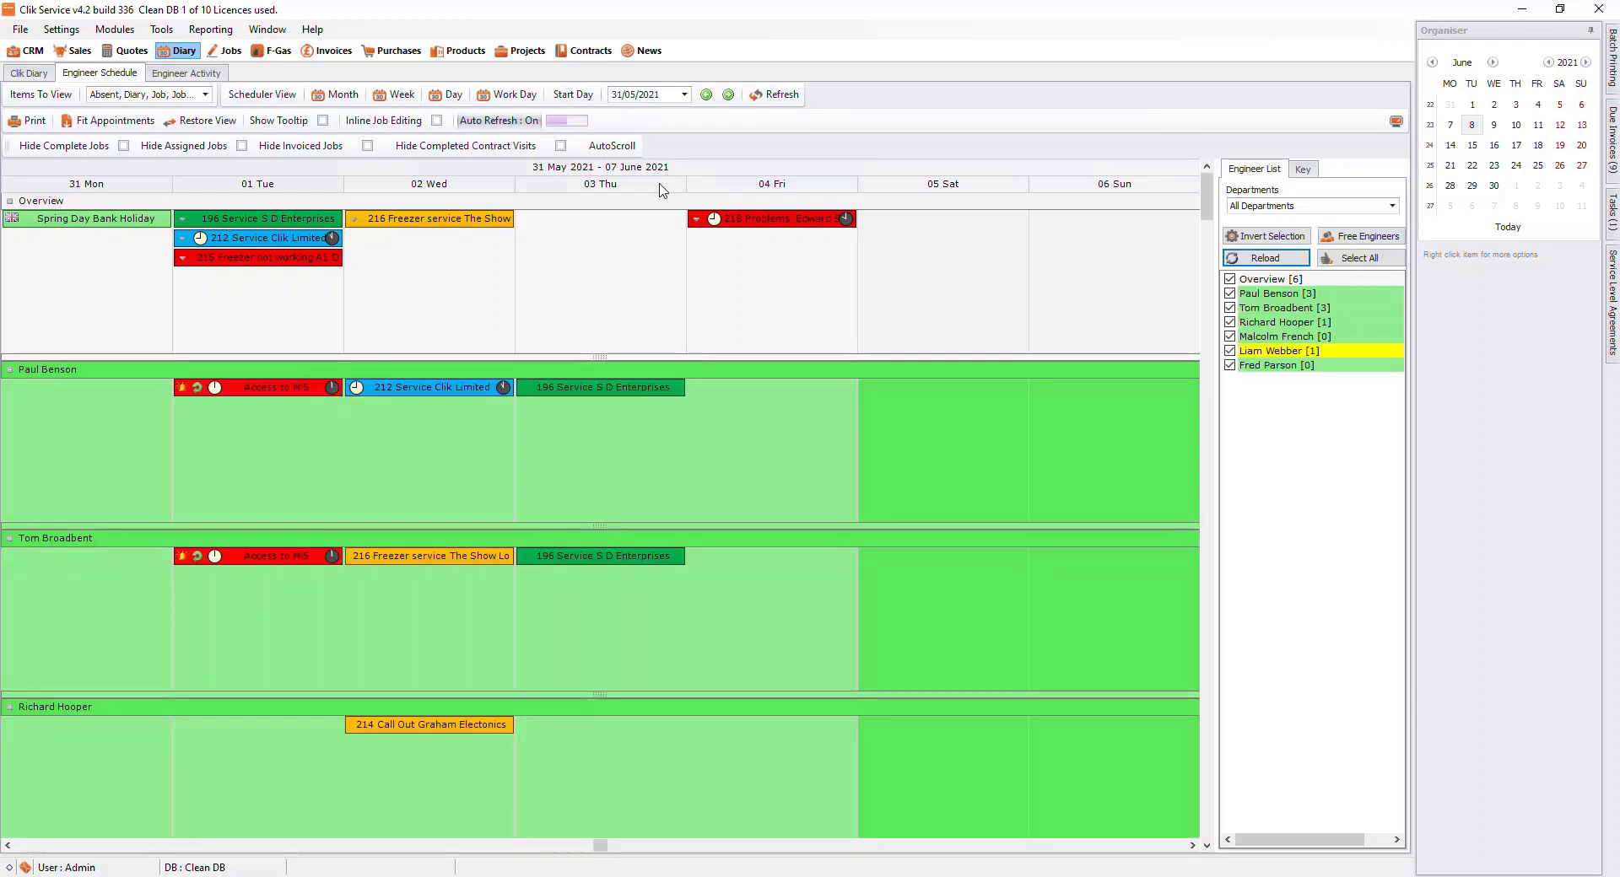
Step: Show Holiday items, try Month, Week and Day views, and keep Week view starting 31/05/2021
left_click(211, 99)
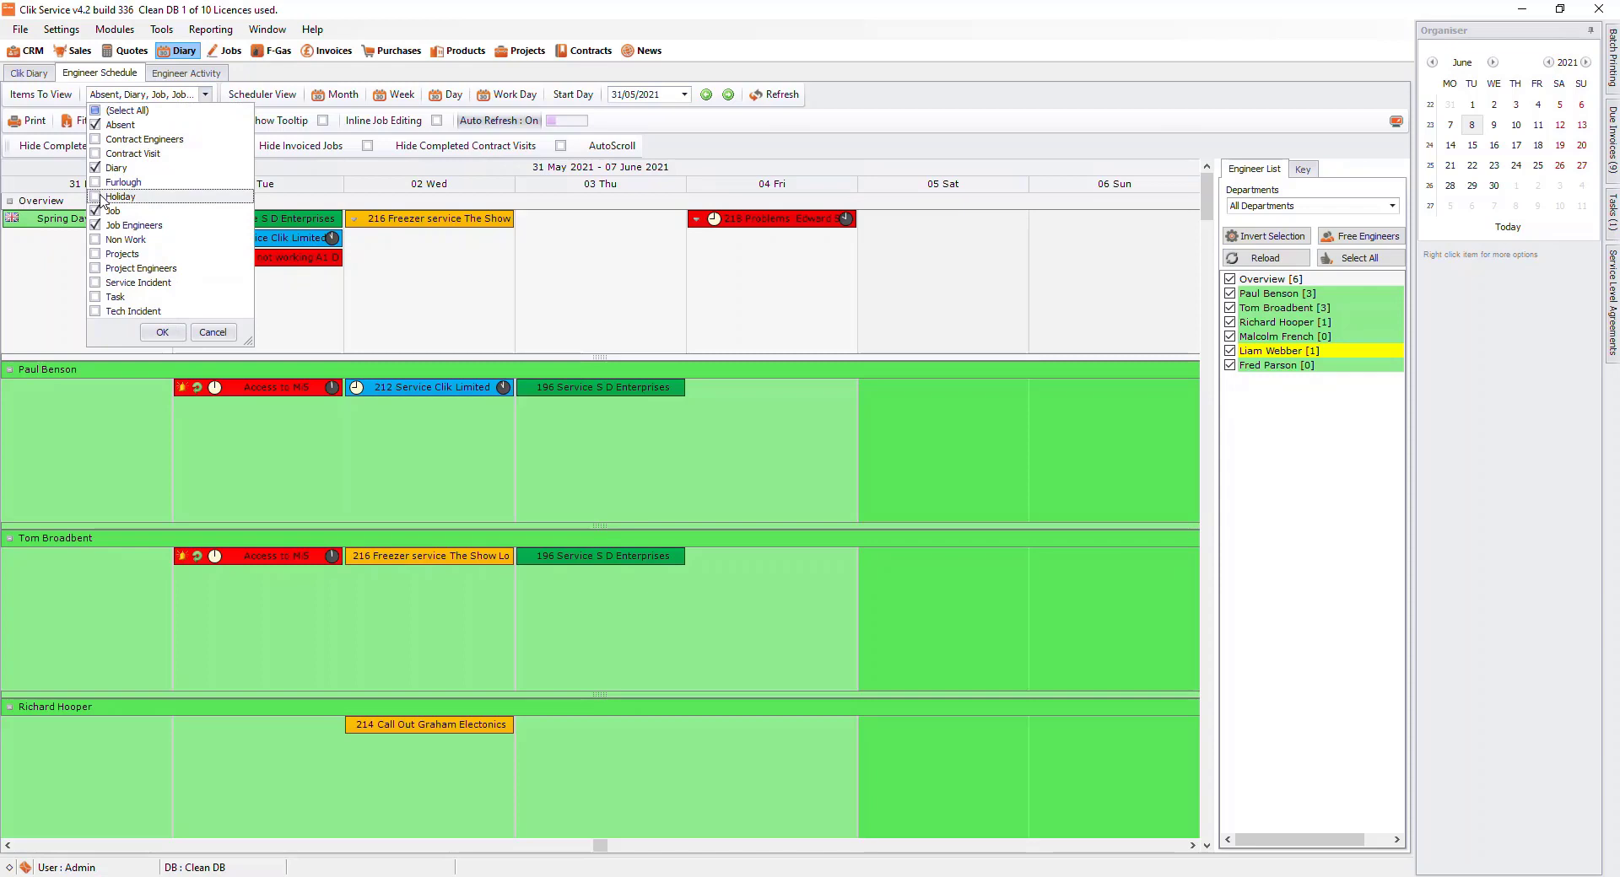
left_click(171, 332)
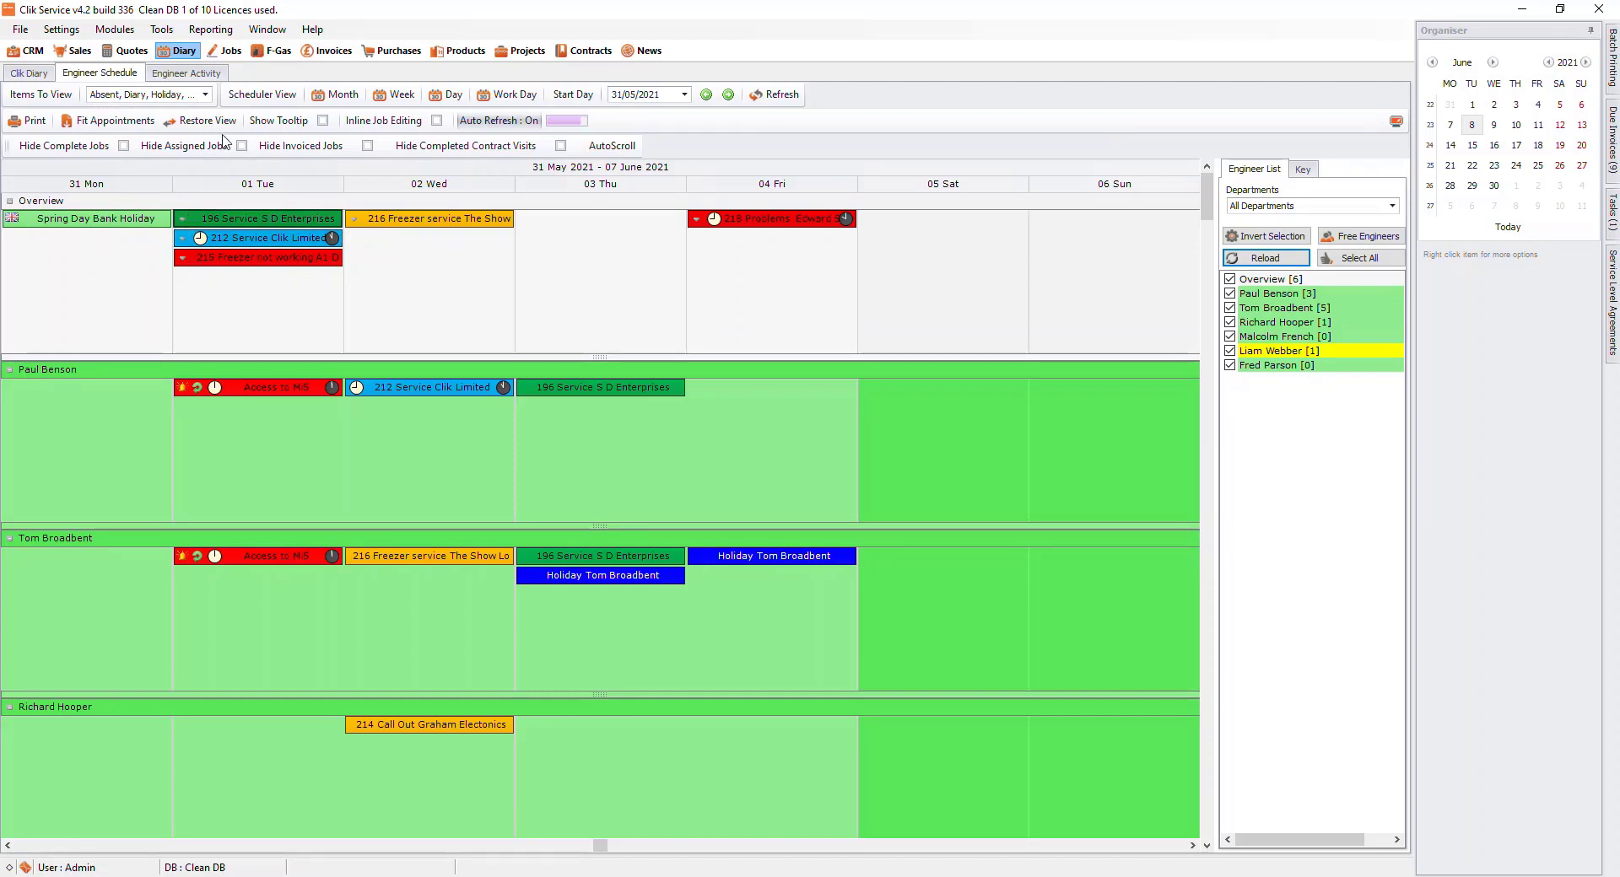
left_click(336, 96)
left_click(397, 95)
left_click(454, 95)
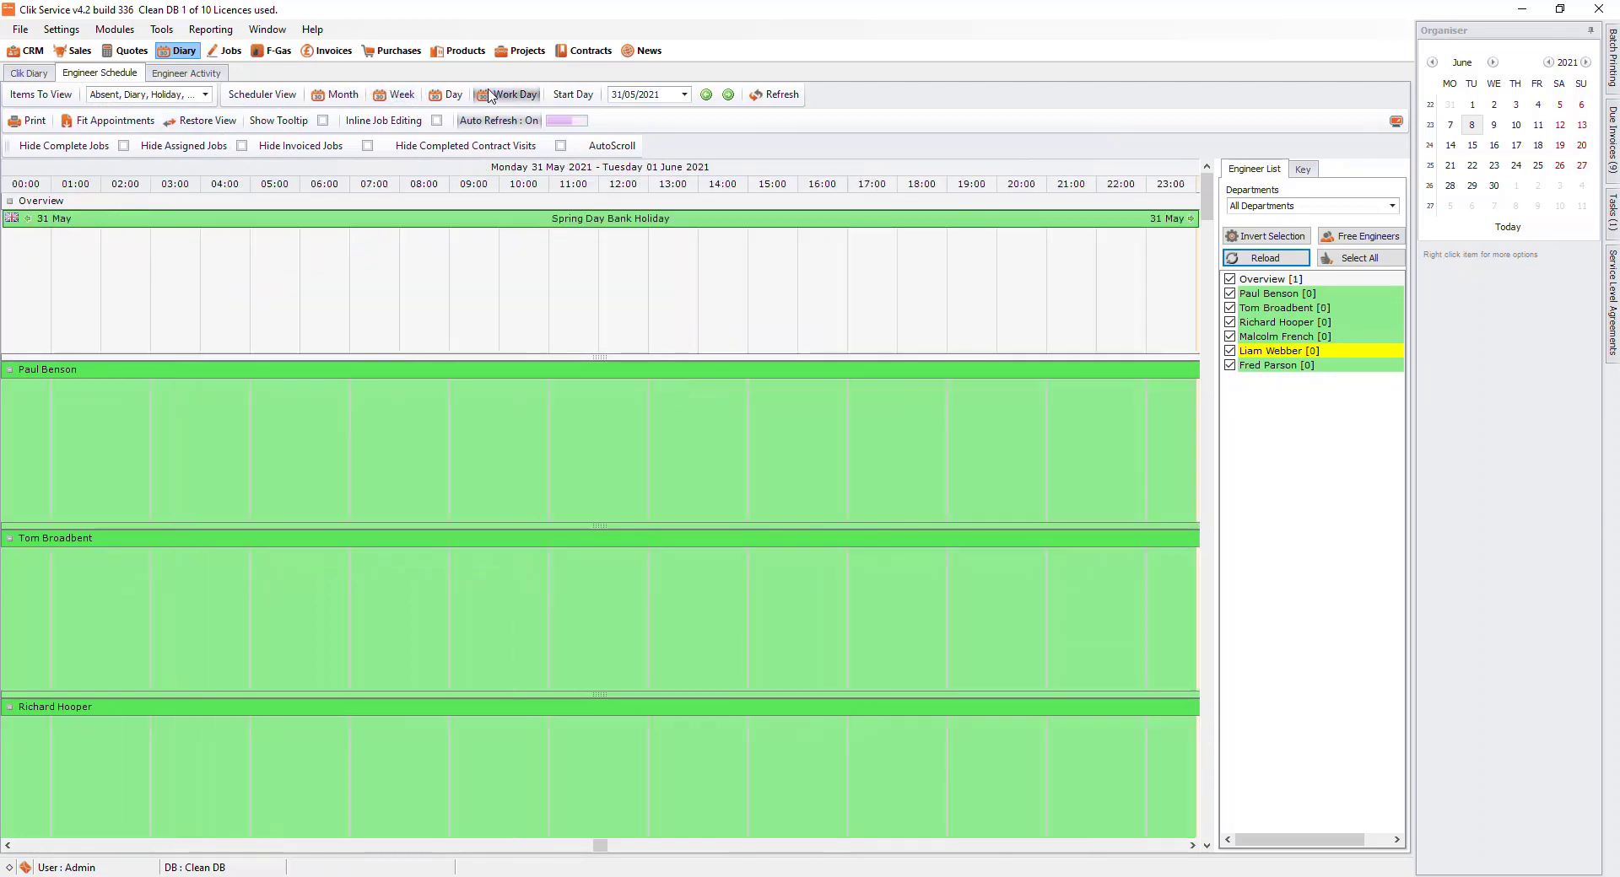
left_click(396, 94)
left_click(684, 94)
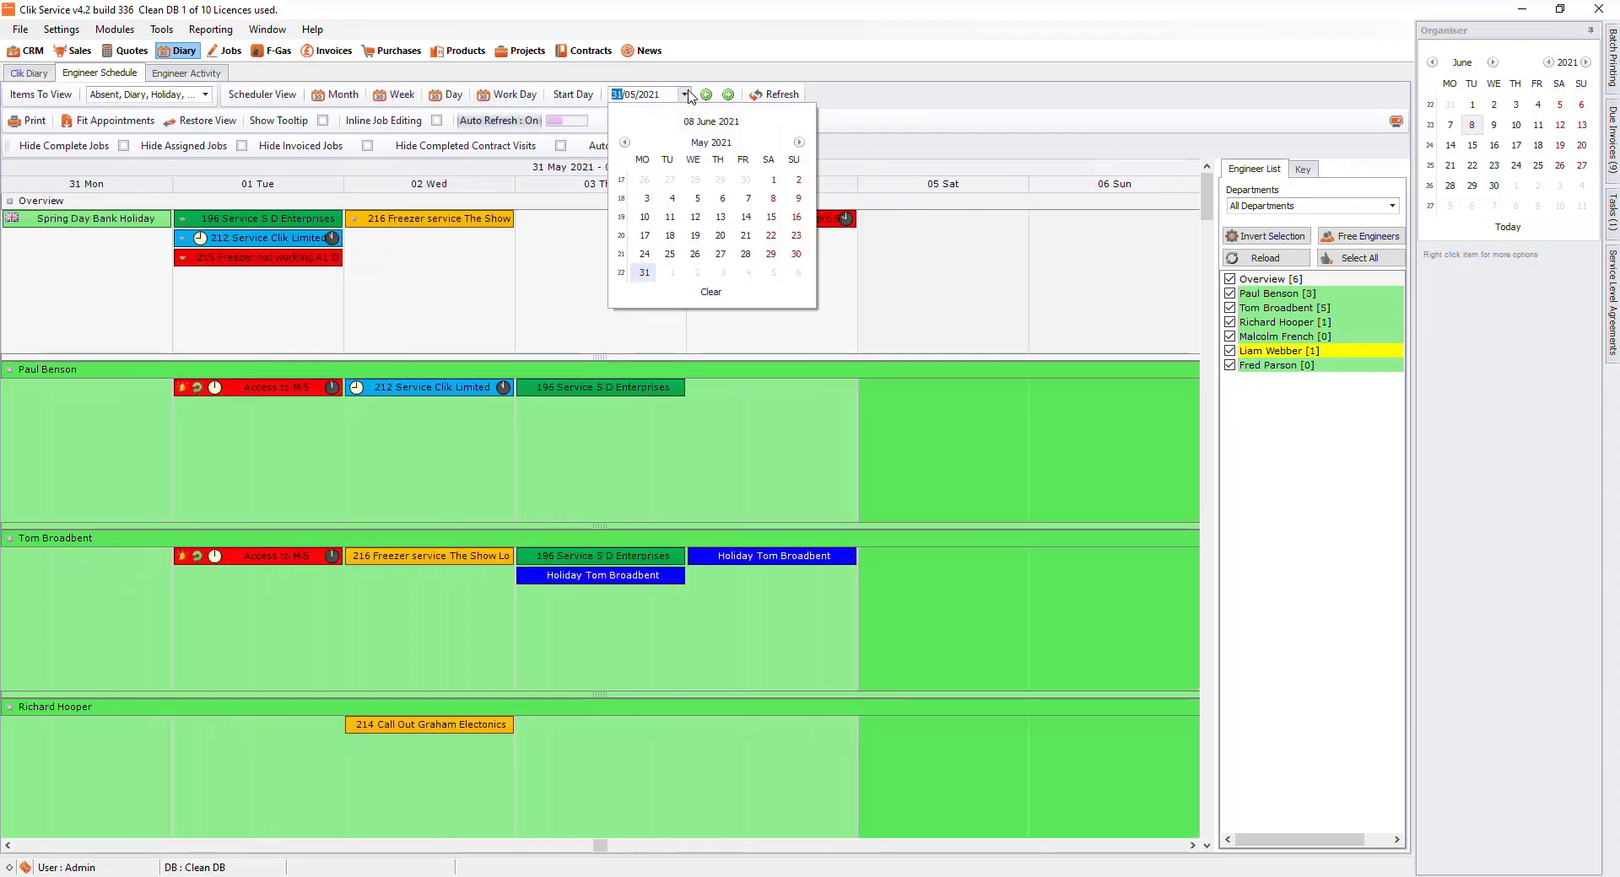
left_click(648, 274)
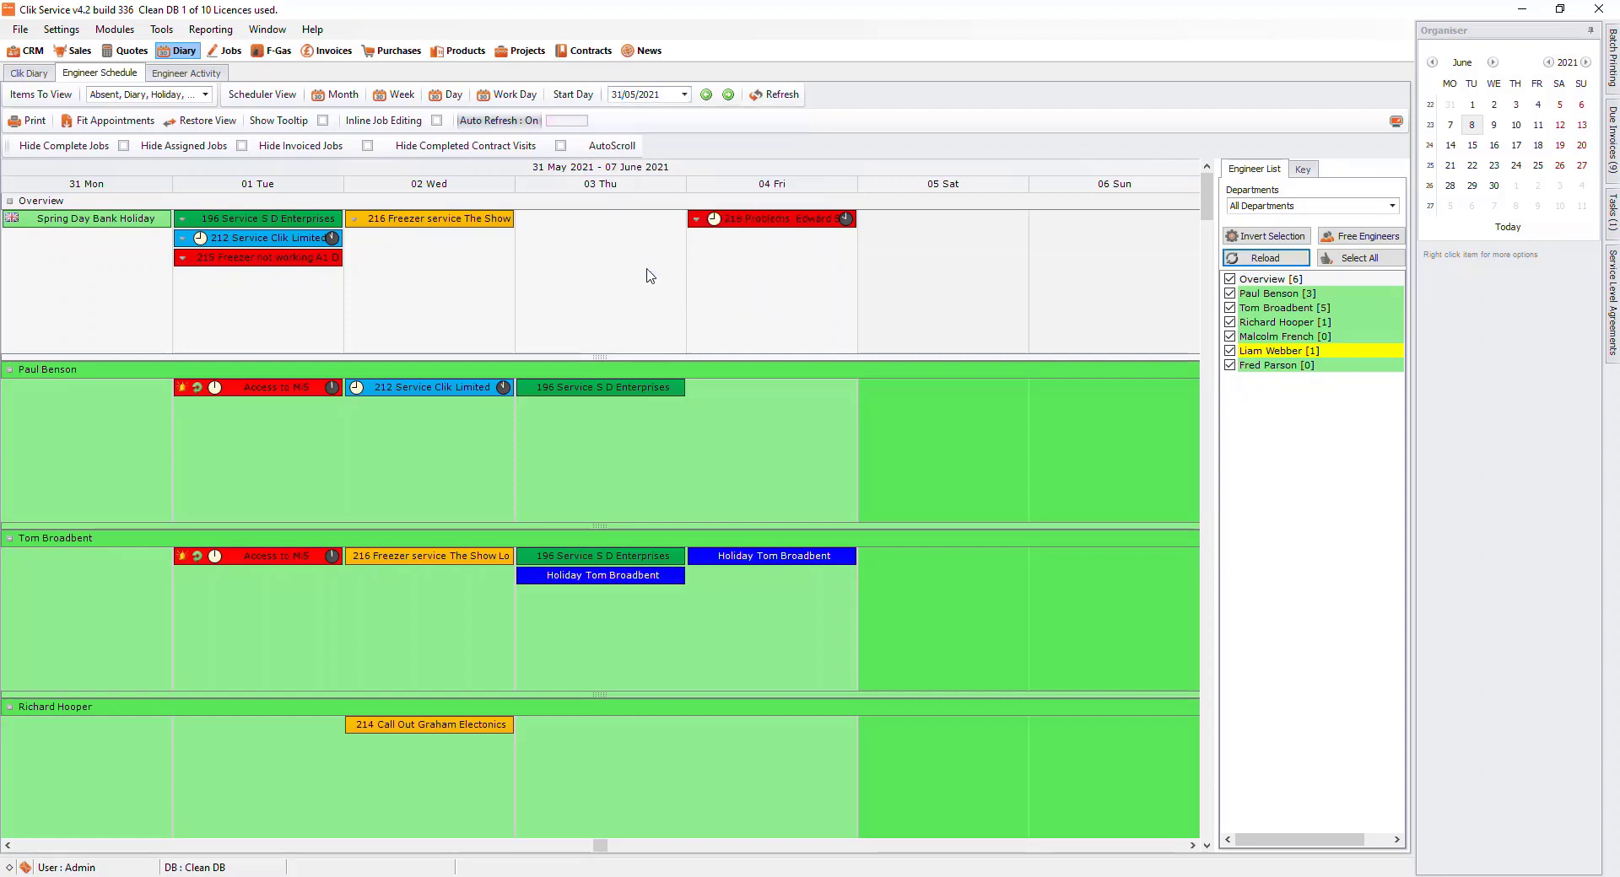
Step: Preview the print, use Fit Appointments then Restore View, and tick Show Tooltip
left_click(36, 121)
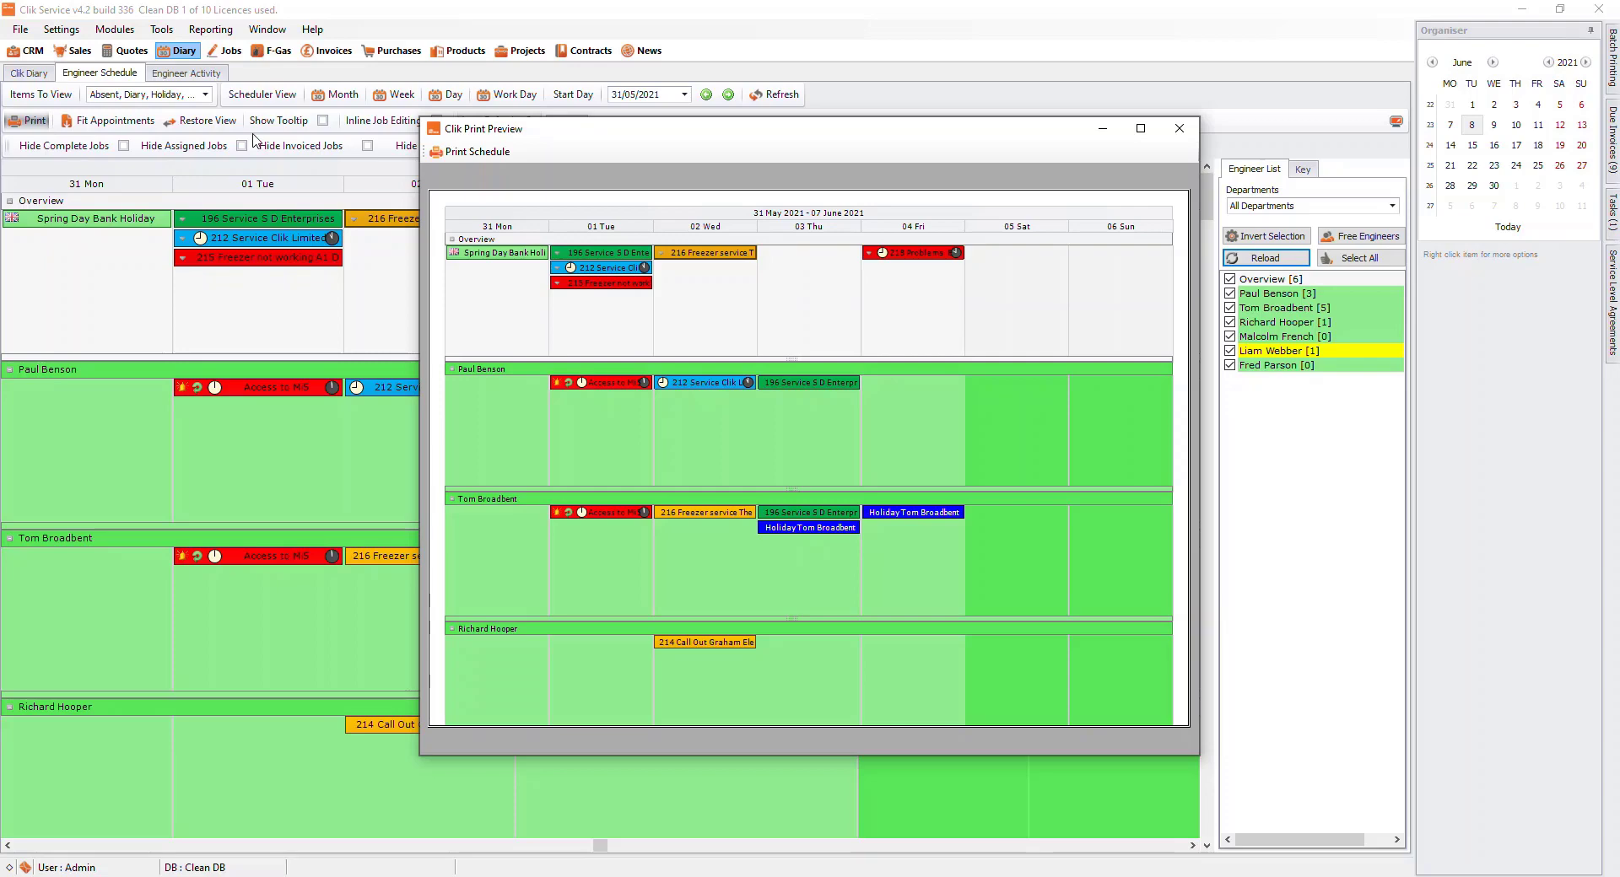
left_click(1177, 129)
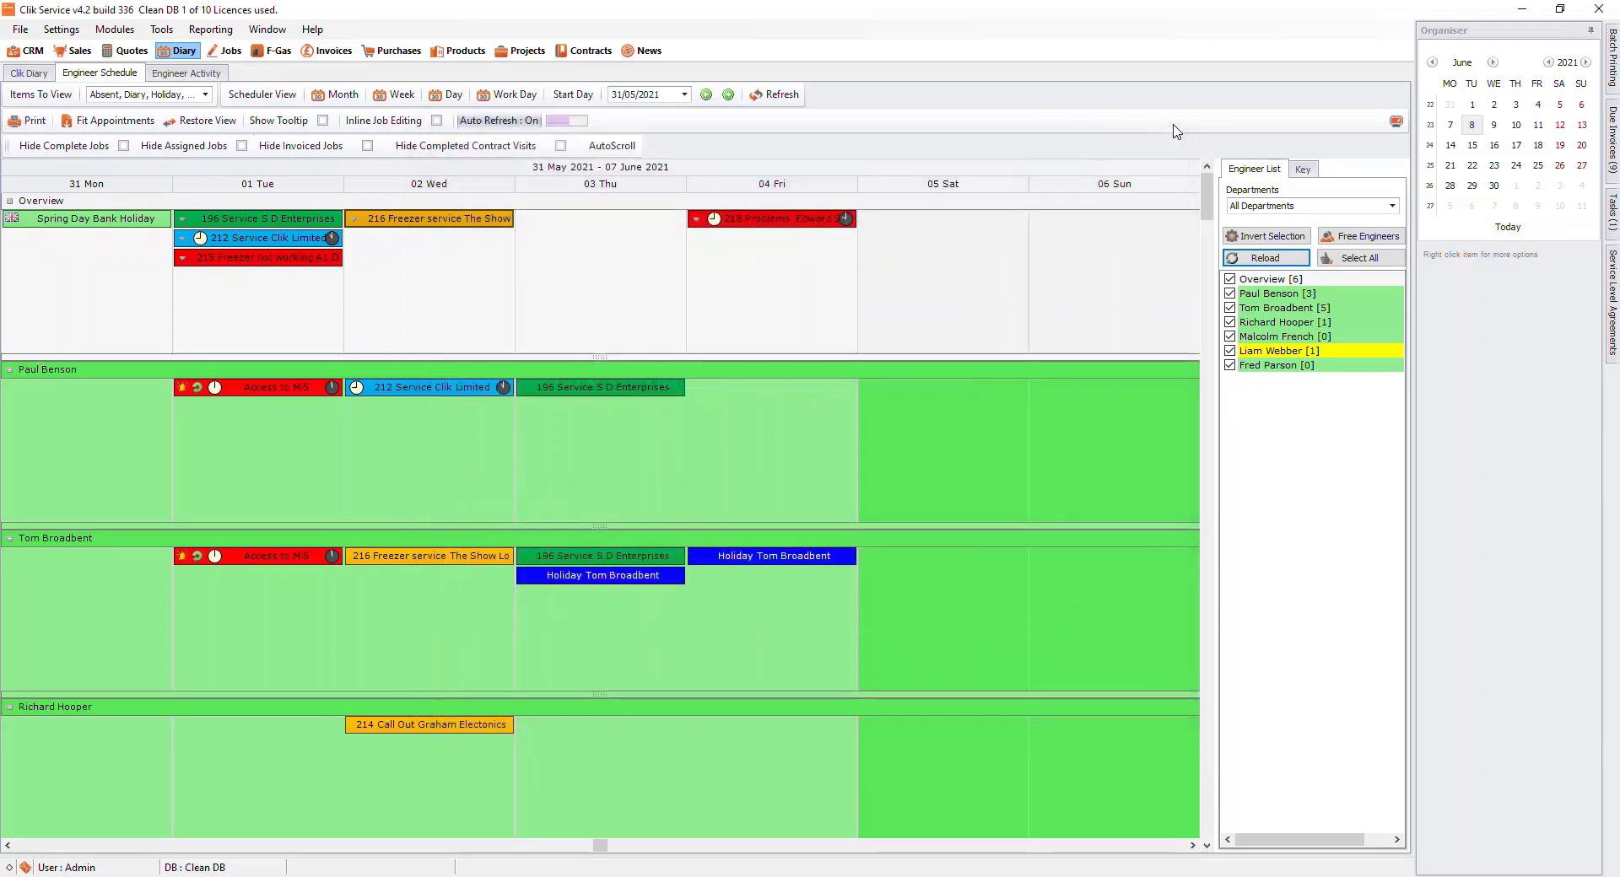
left_click(132, 127)
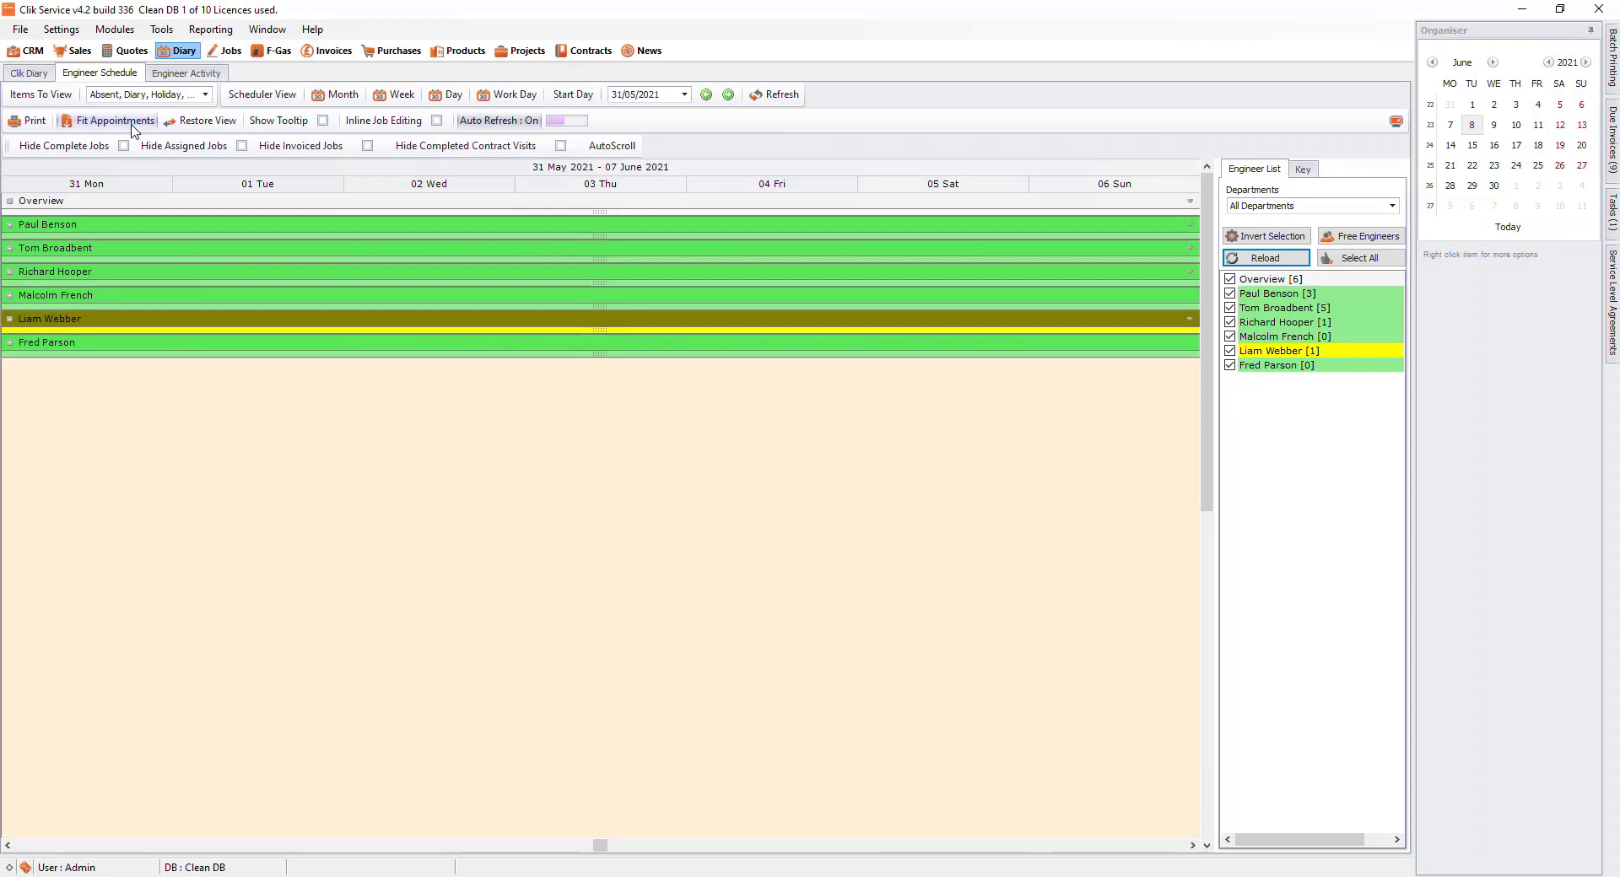
left_click(205, 123)
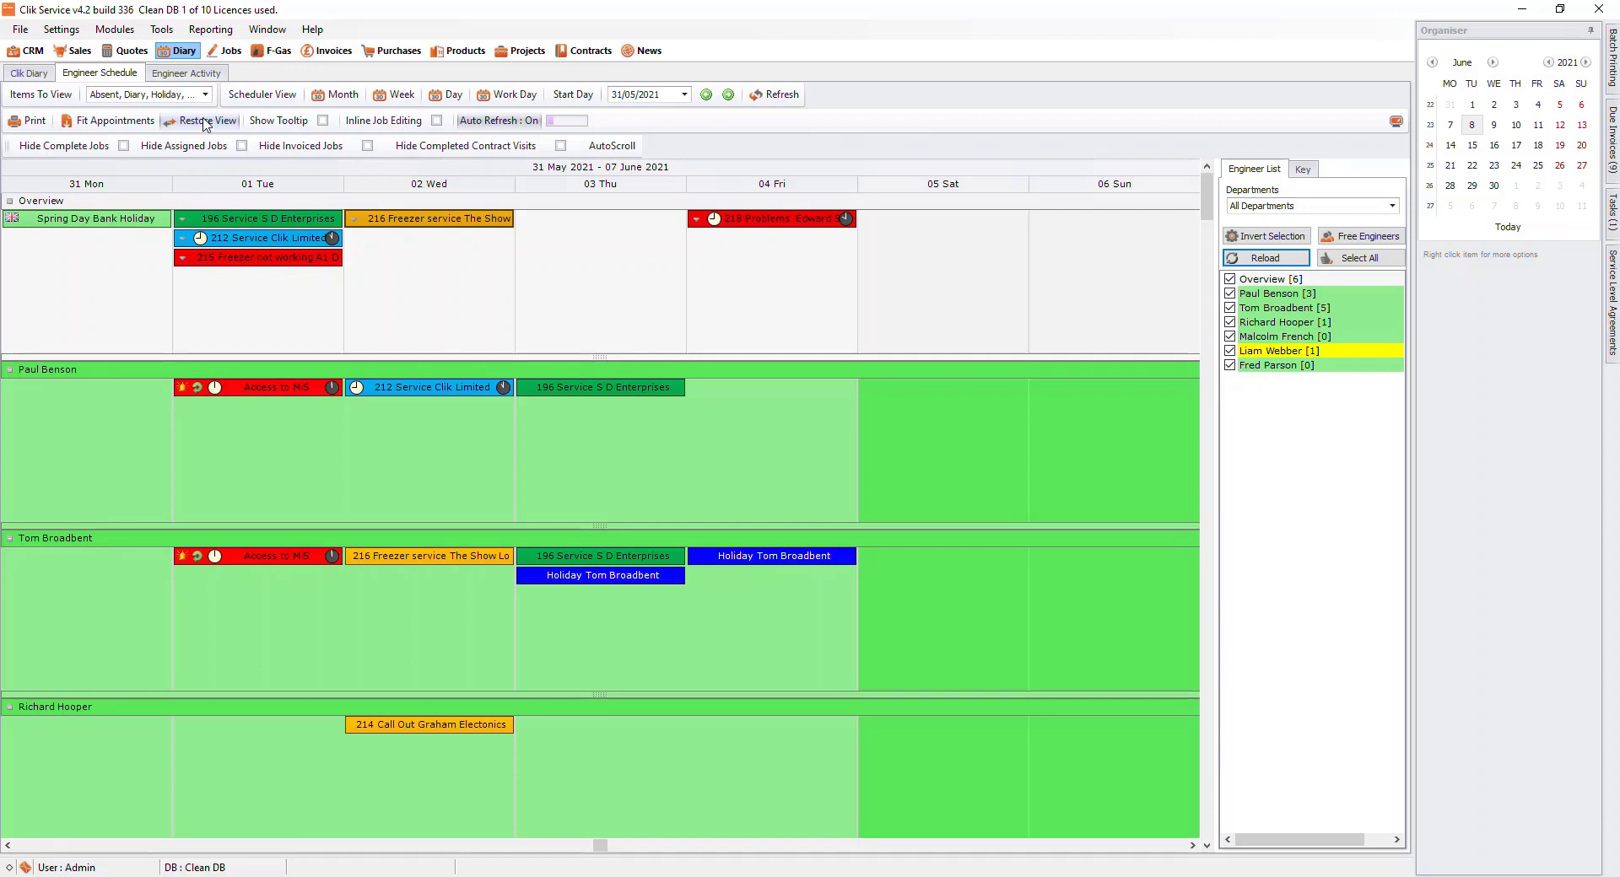
left_click(325, 121)
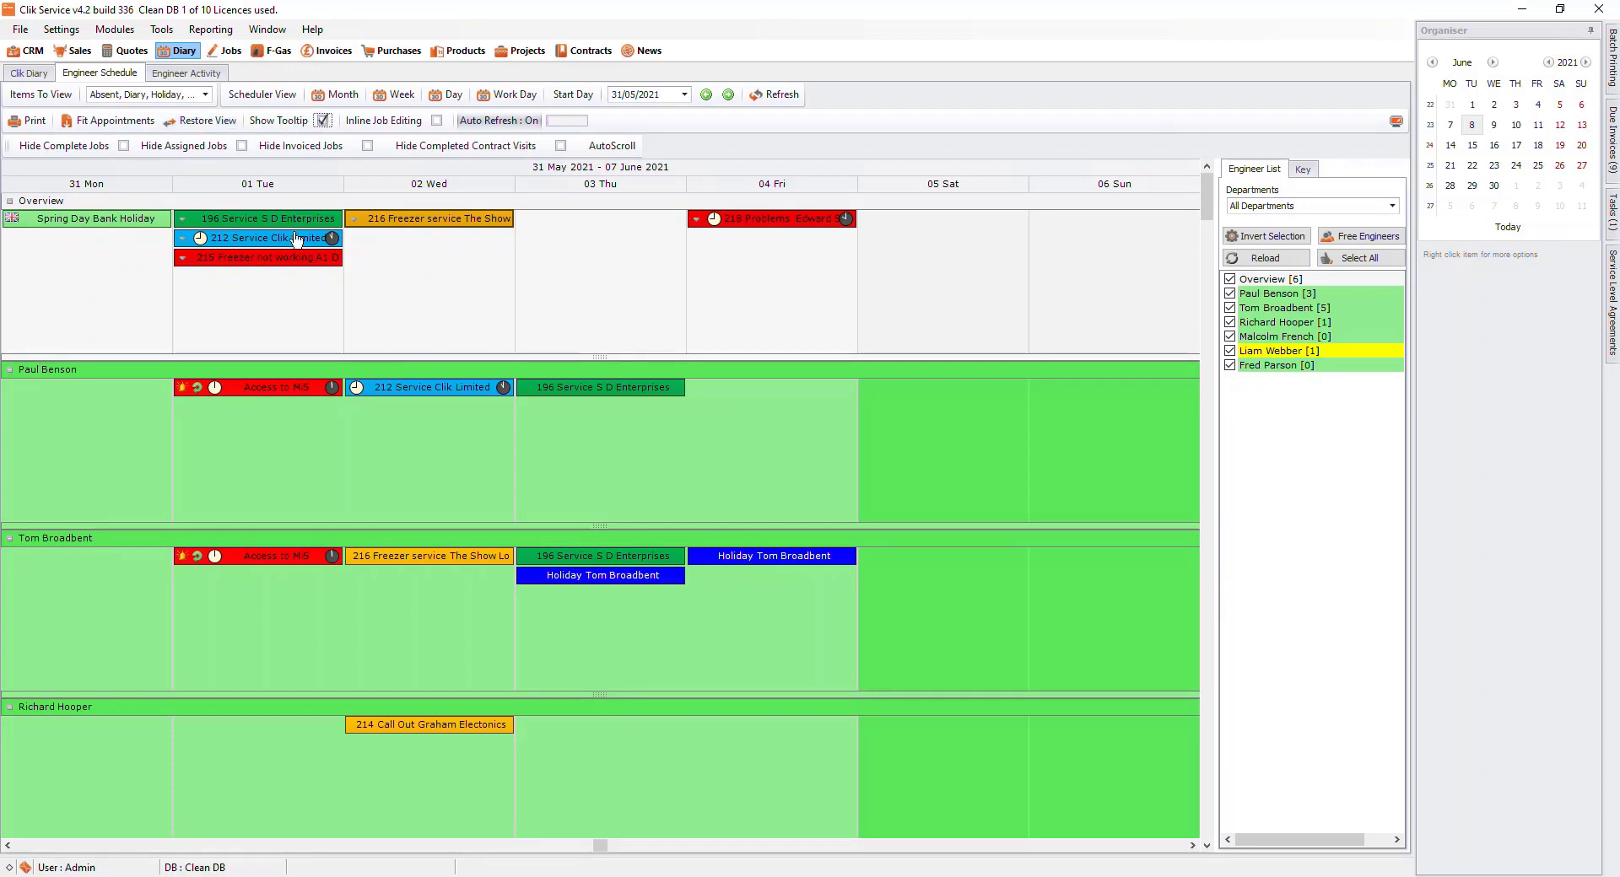
Step: Turn on Inline Job Editing and quick-edit the 212 Service and 216 Freezer service jobs
mouse_move(475, 395)
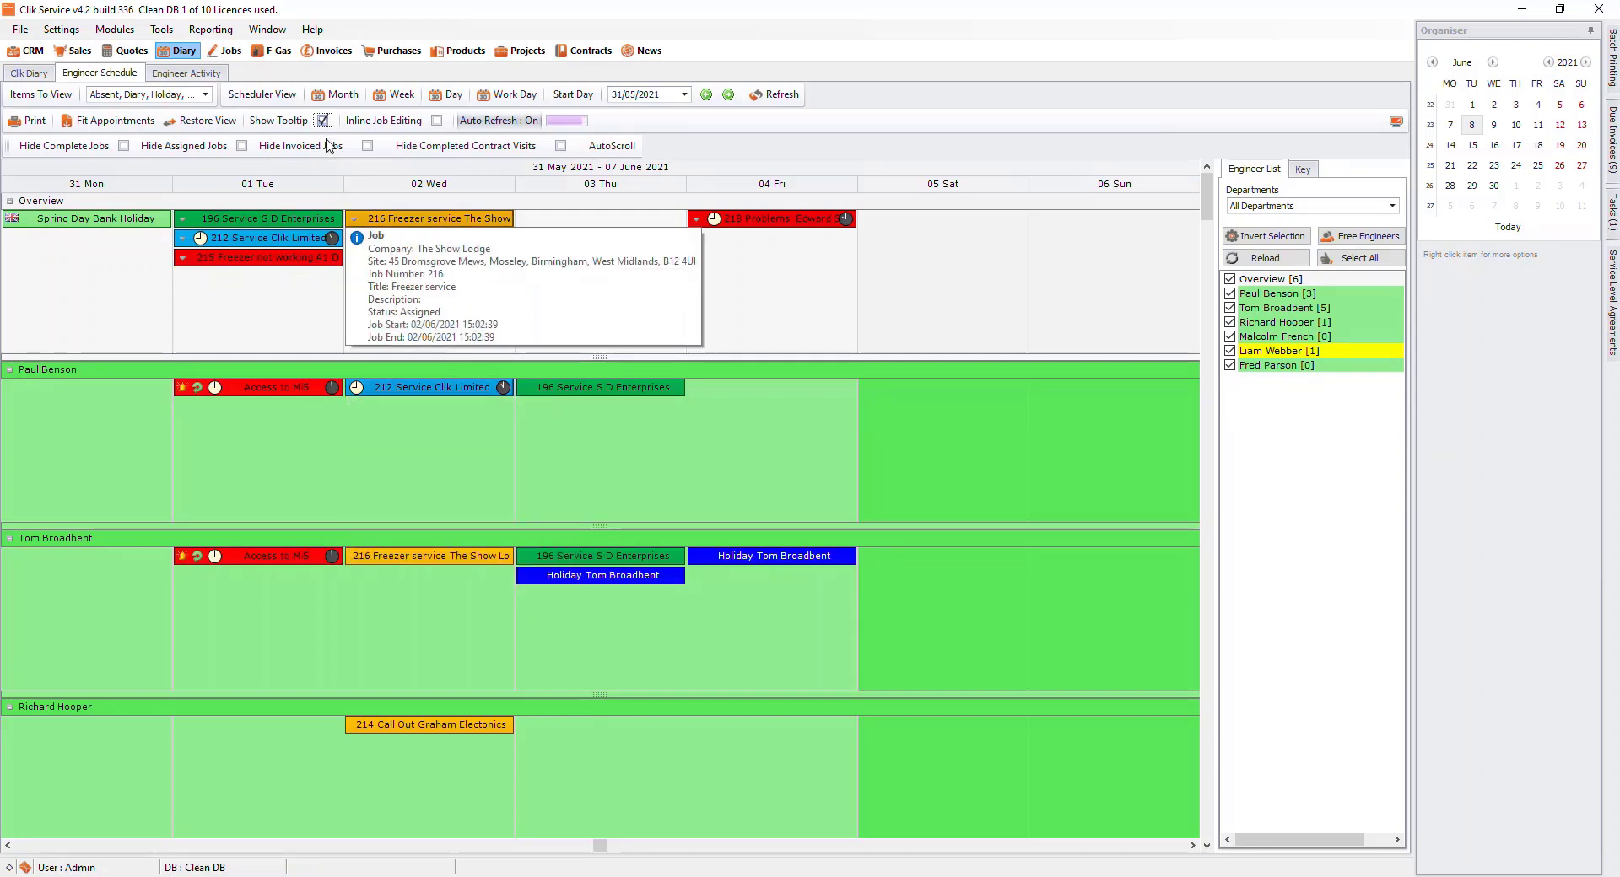
left_click(437, 120)
left_click(462, 390)
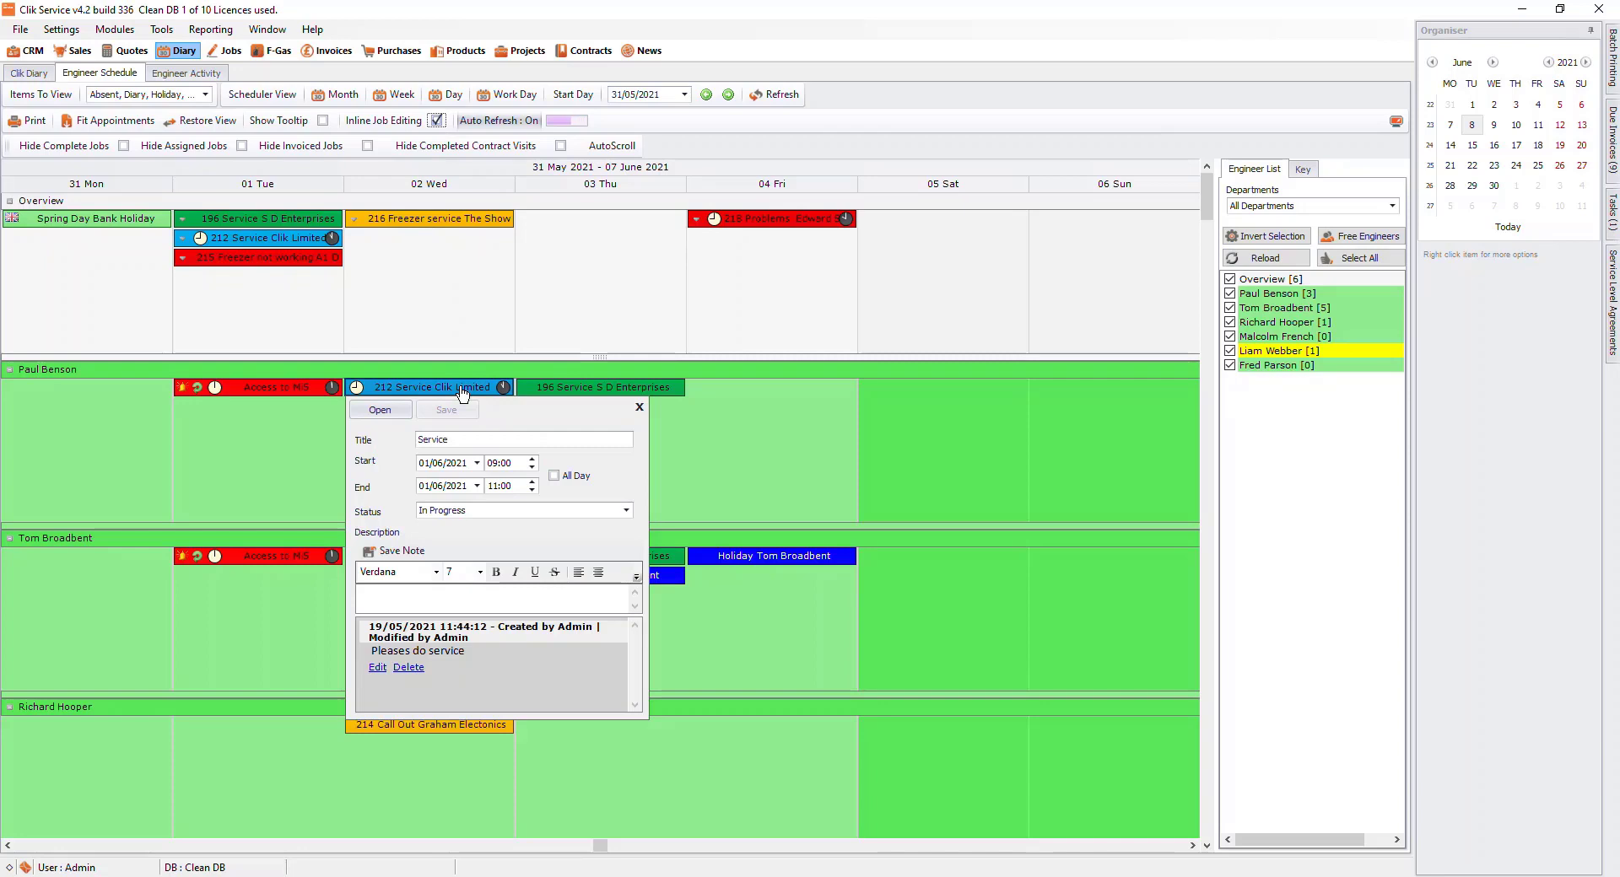
left_click(506, 218)
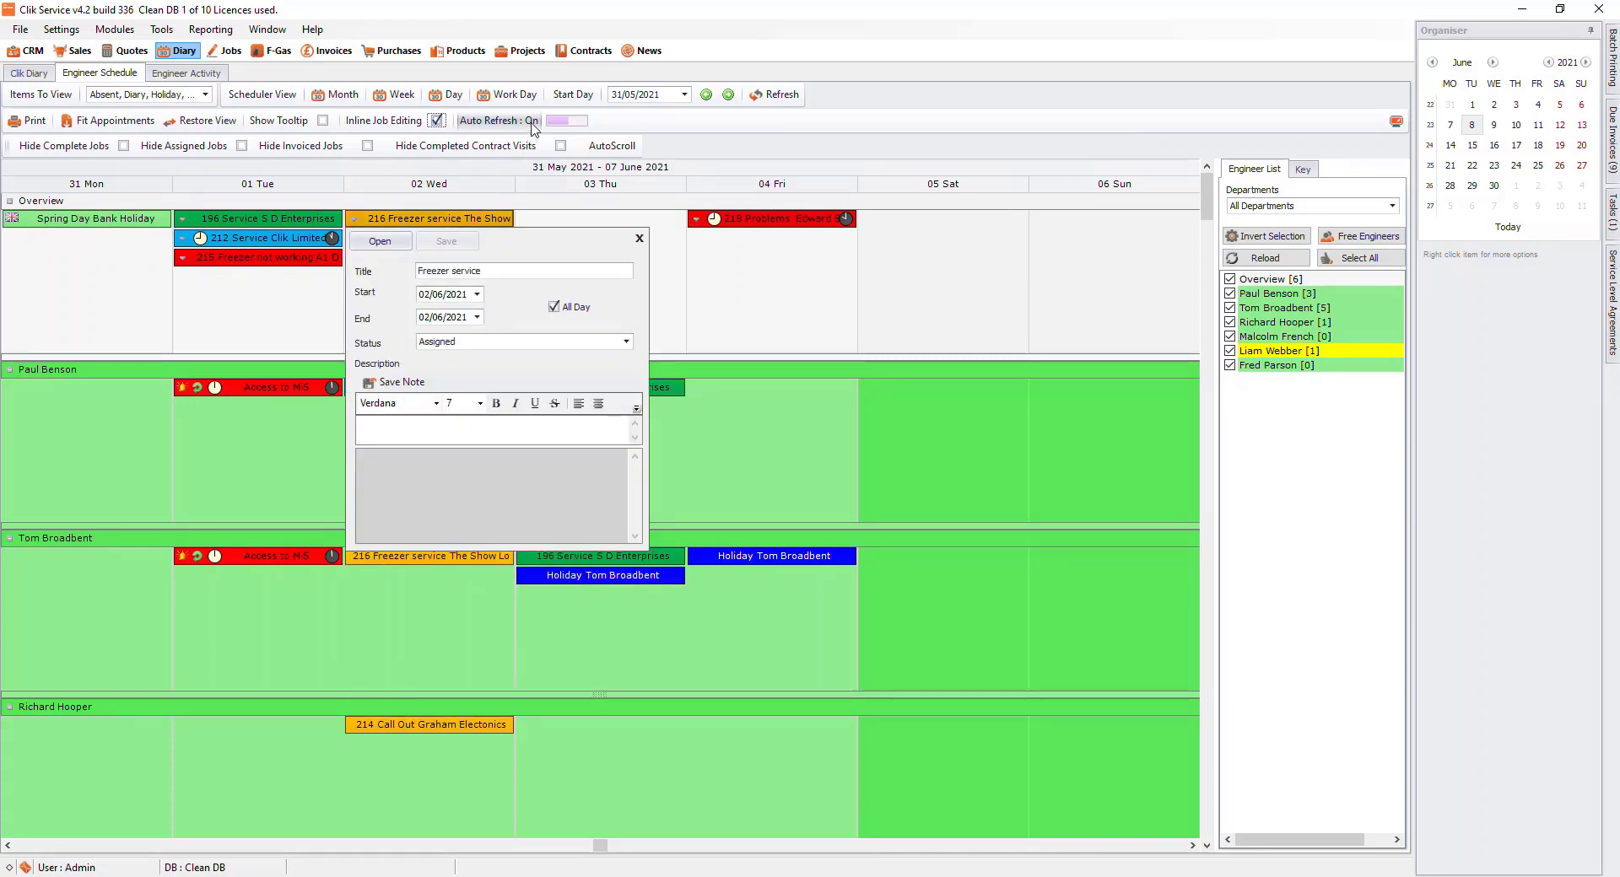
Step: Toggle Auto Refresh off and back on, then untick Inline Job Editing
left_click(532, 124)
left_click(532, 124)
left_click(436, 120)
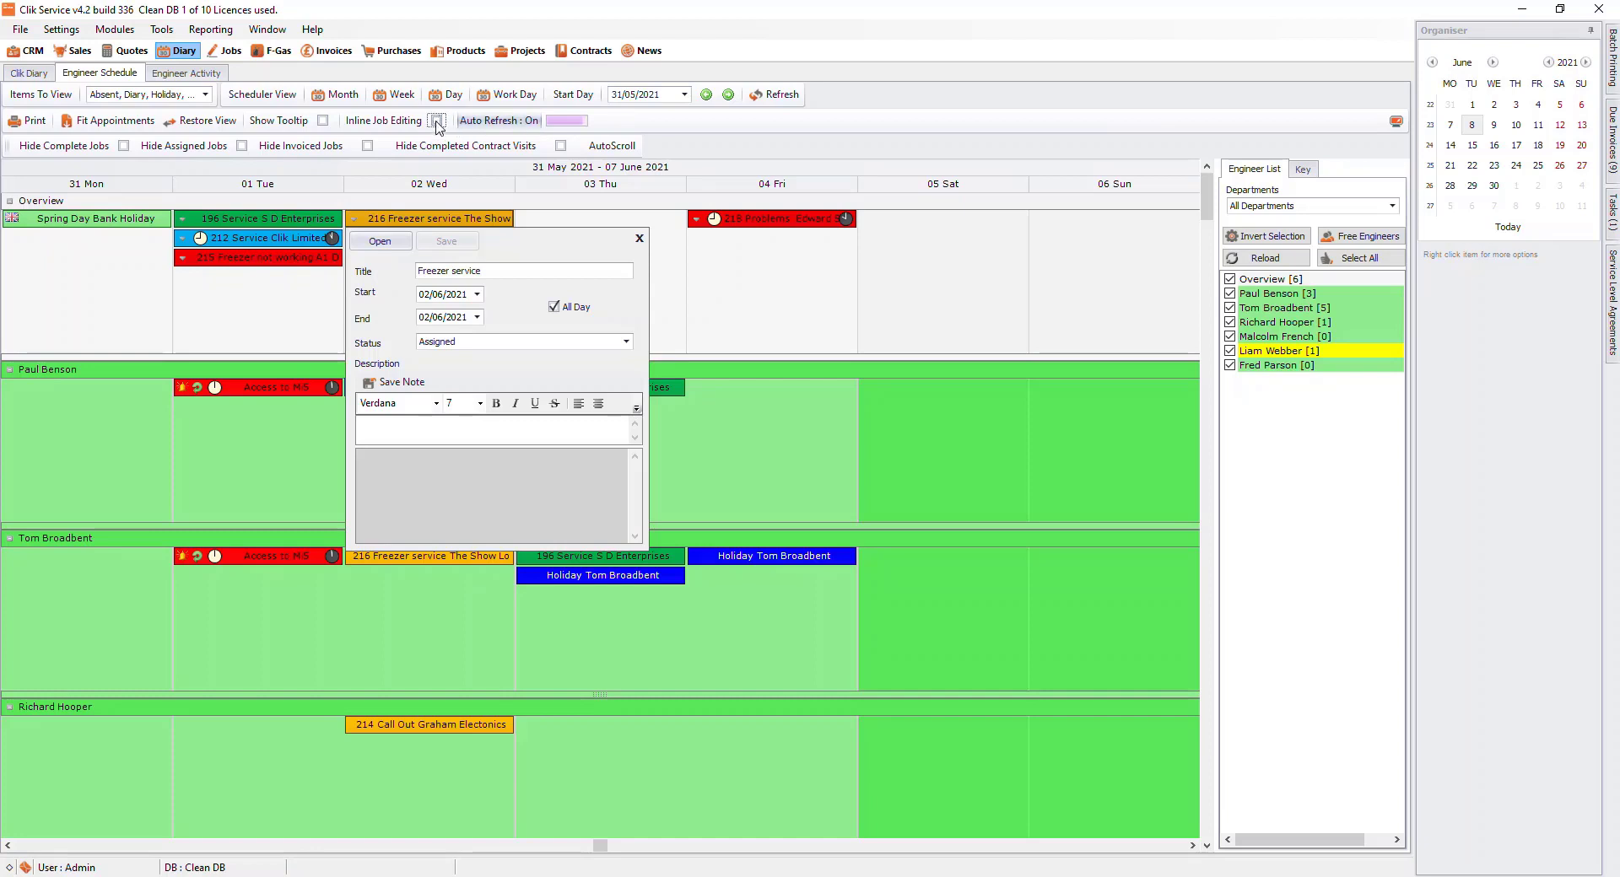